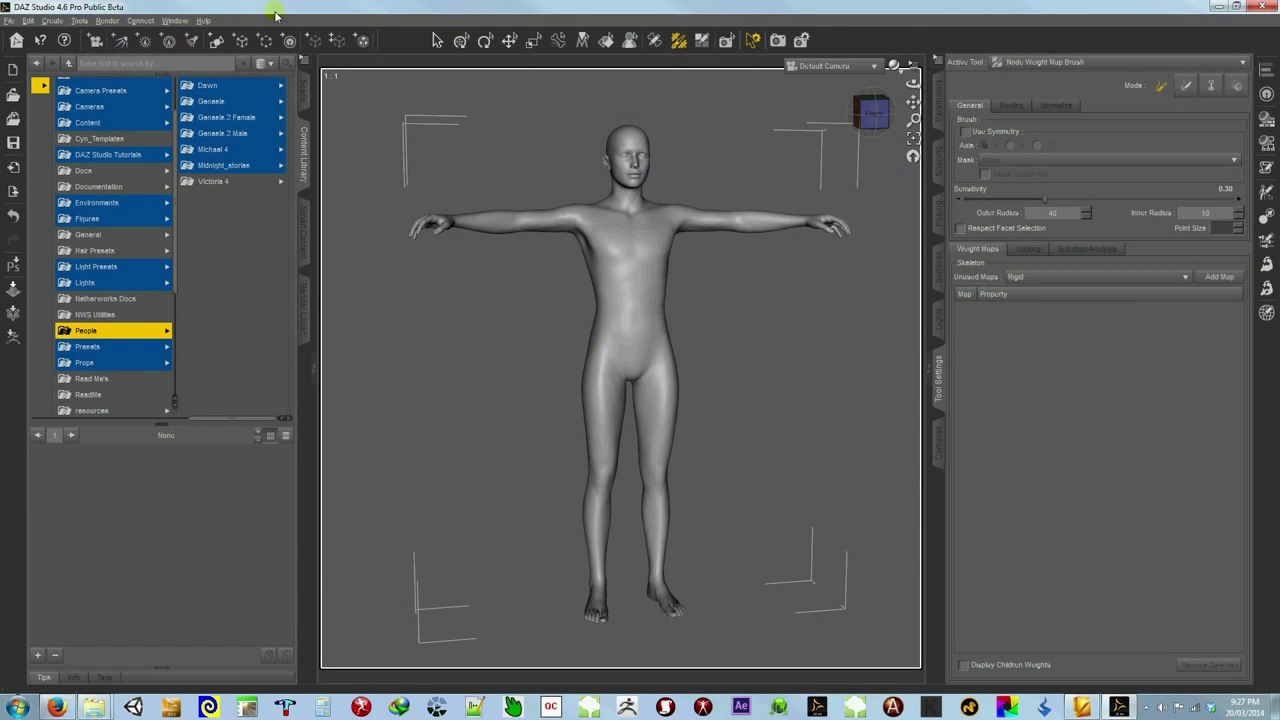
Step: Load the GargoyleWings prop from the Genesis Props Wings folder onto the Genesis figure
{"action": "left_click", "coordinate": [213, 104]}
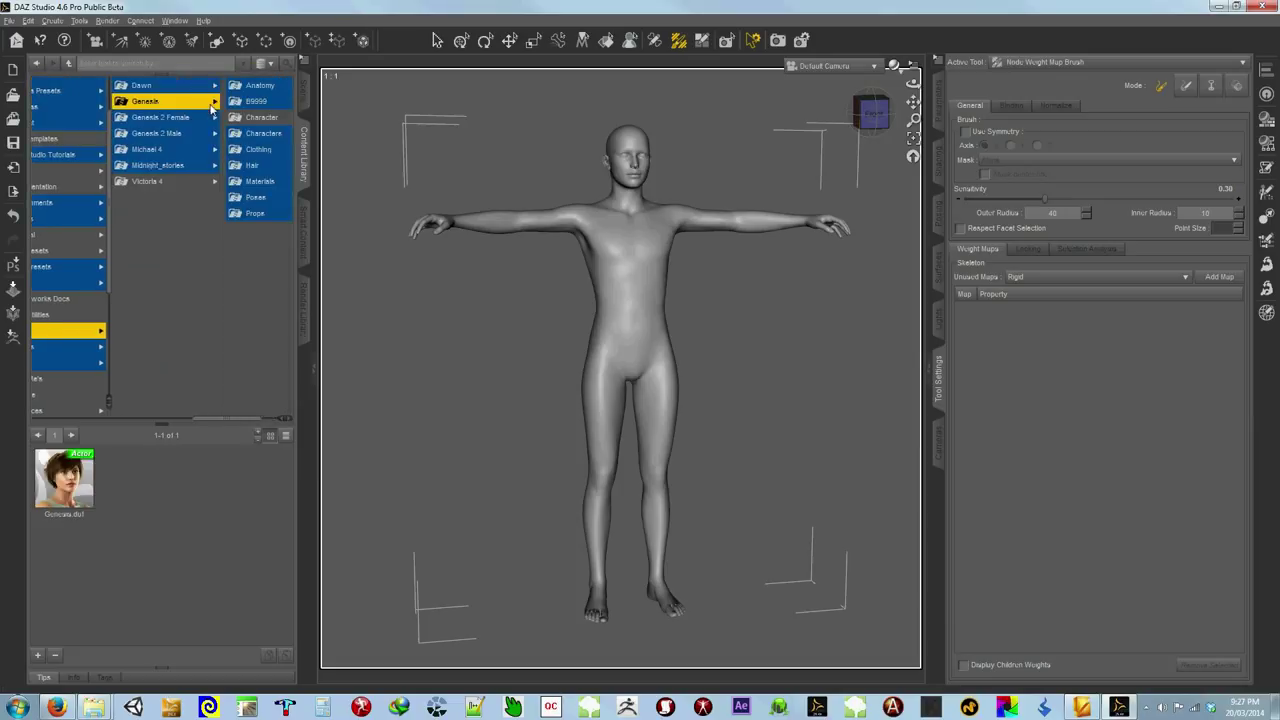
{"action": "left_click", "coordinate": [256, 214]}
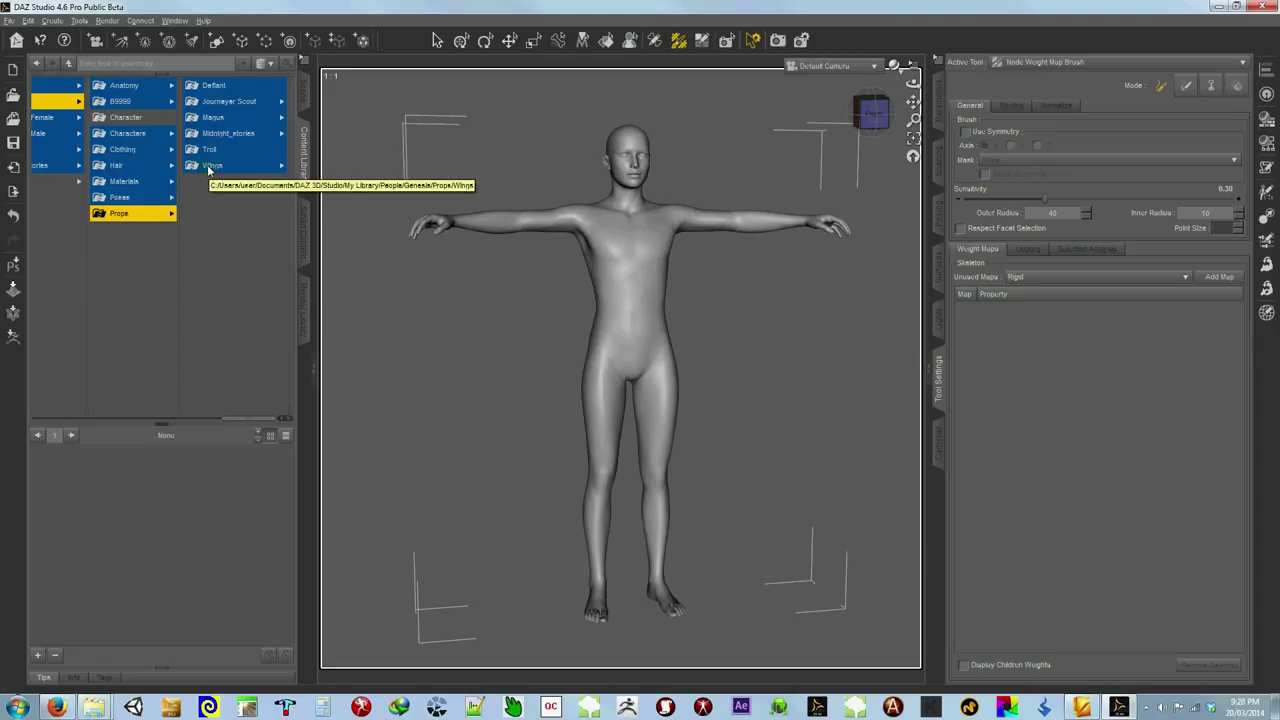
{"action": "left_click", "coordinate": [210, 166]}
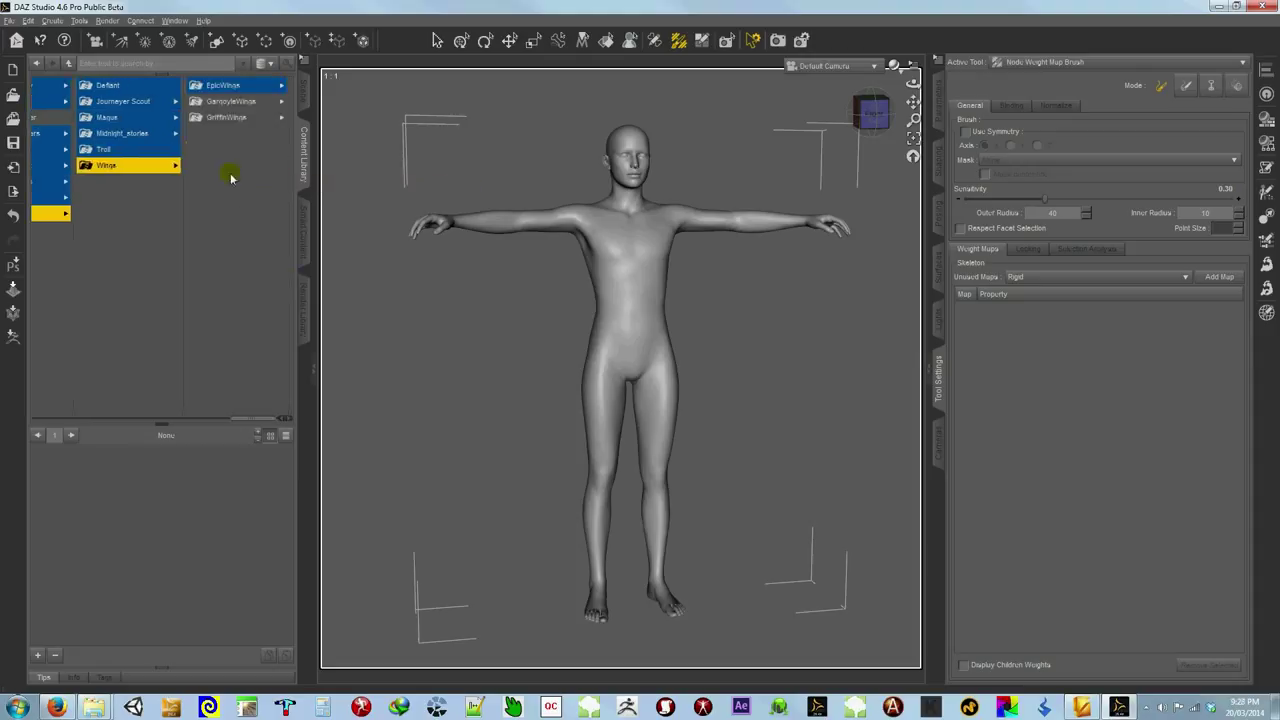
{"action": "left_click", "coordinate": [233, 103]}
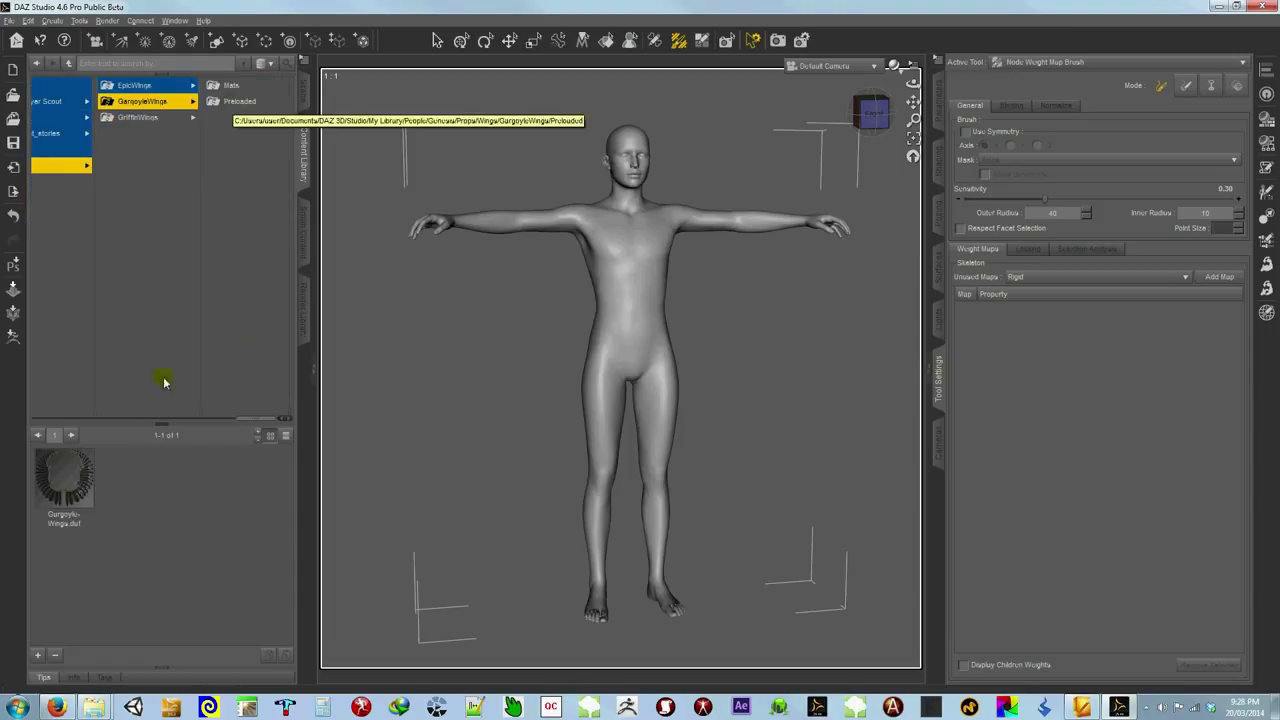
{"action": "mouse_move", "coordinate": [70, 470]}
{"action": "left_click_drag", "start_coordinate": [63, 475], "coordinate": [631, 296]}
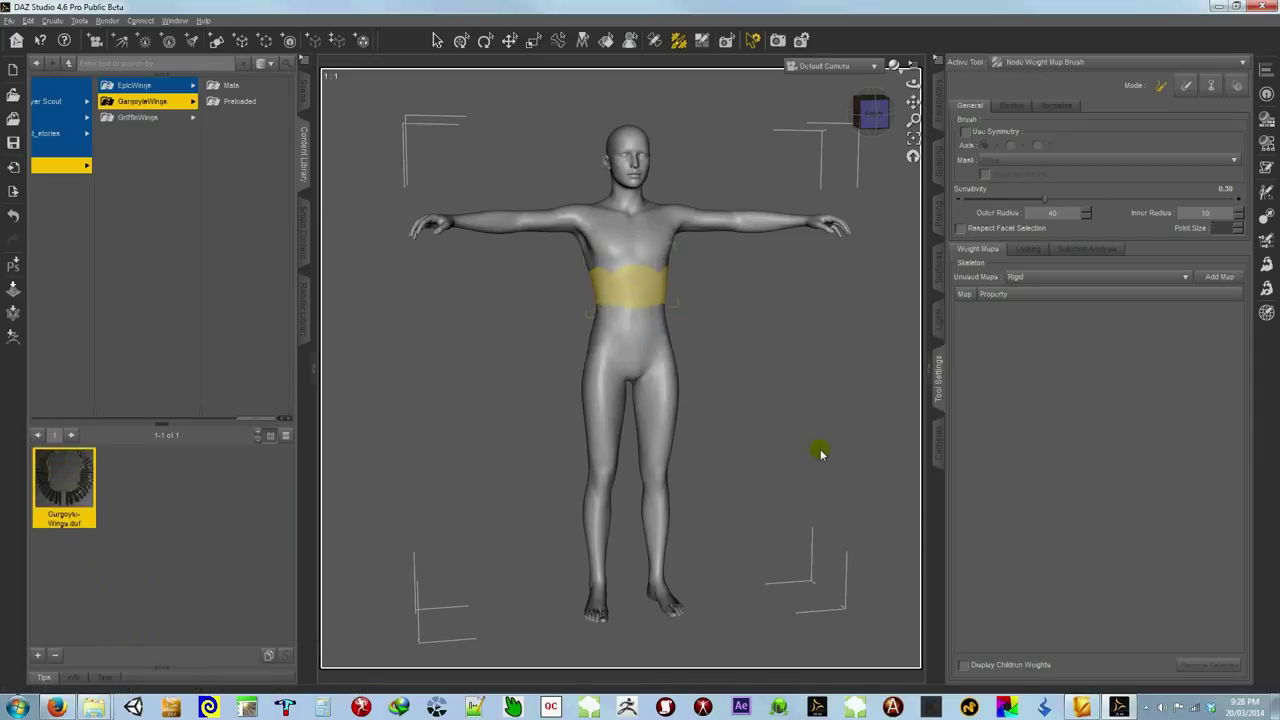
{"action": "left_click_drag", "start_coordinate": [820, 453], "coordinate": [555, 352]}
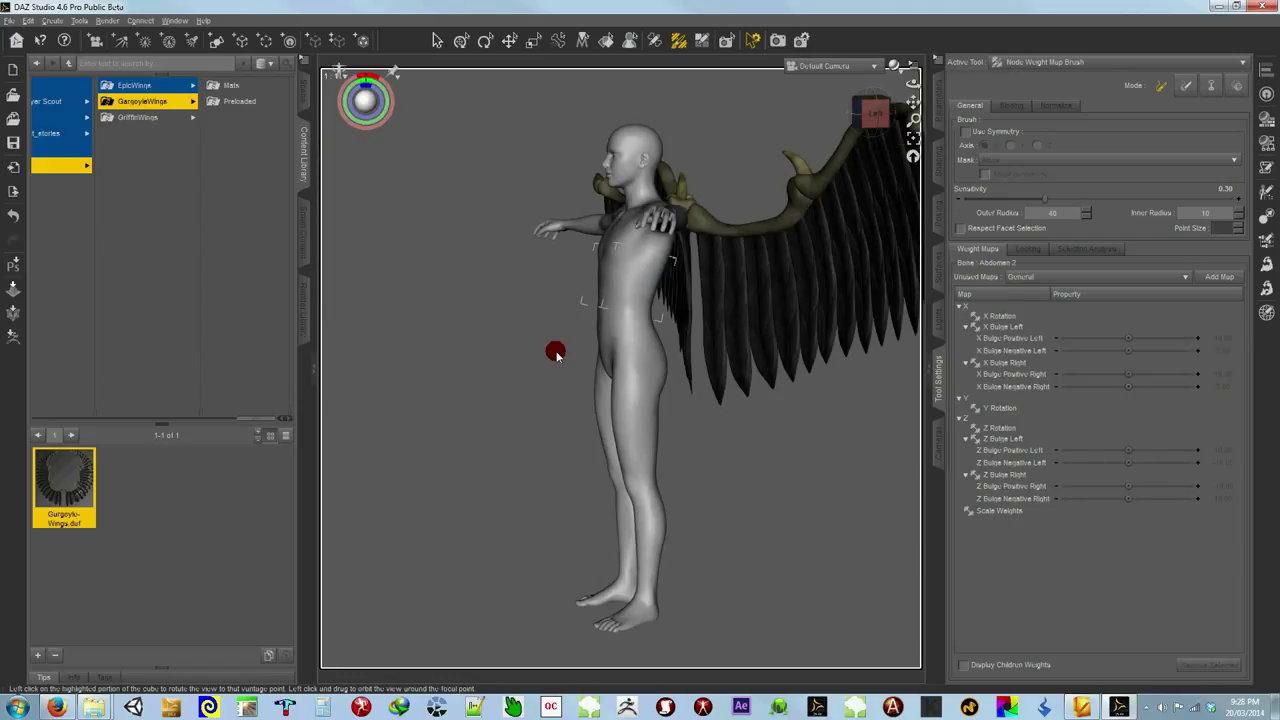
{"action": "left_click_drag", "start_coordinate": [555, 352], "coordinate": [640, 344]}
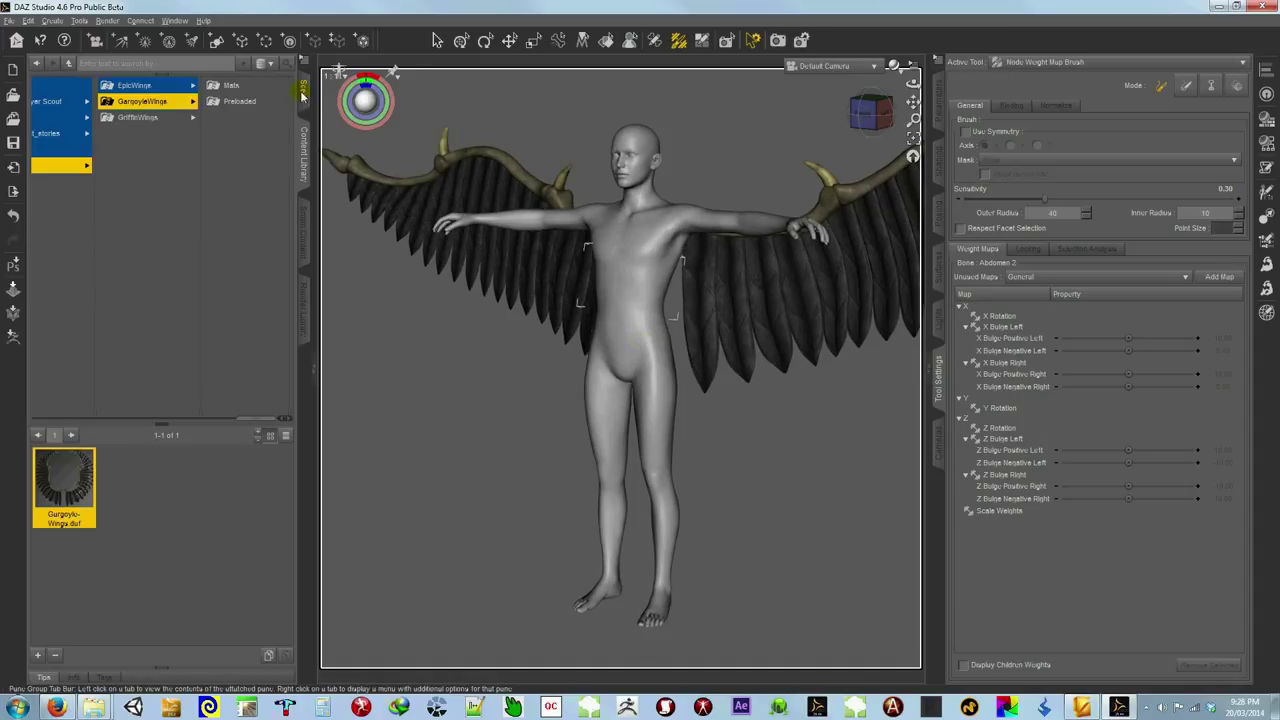
Step: Select the Gargoyle Wings in the scene with the Node Selection tool and show their parameters
{"action": "left_click", "coordinate": [303, 92]}
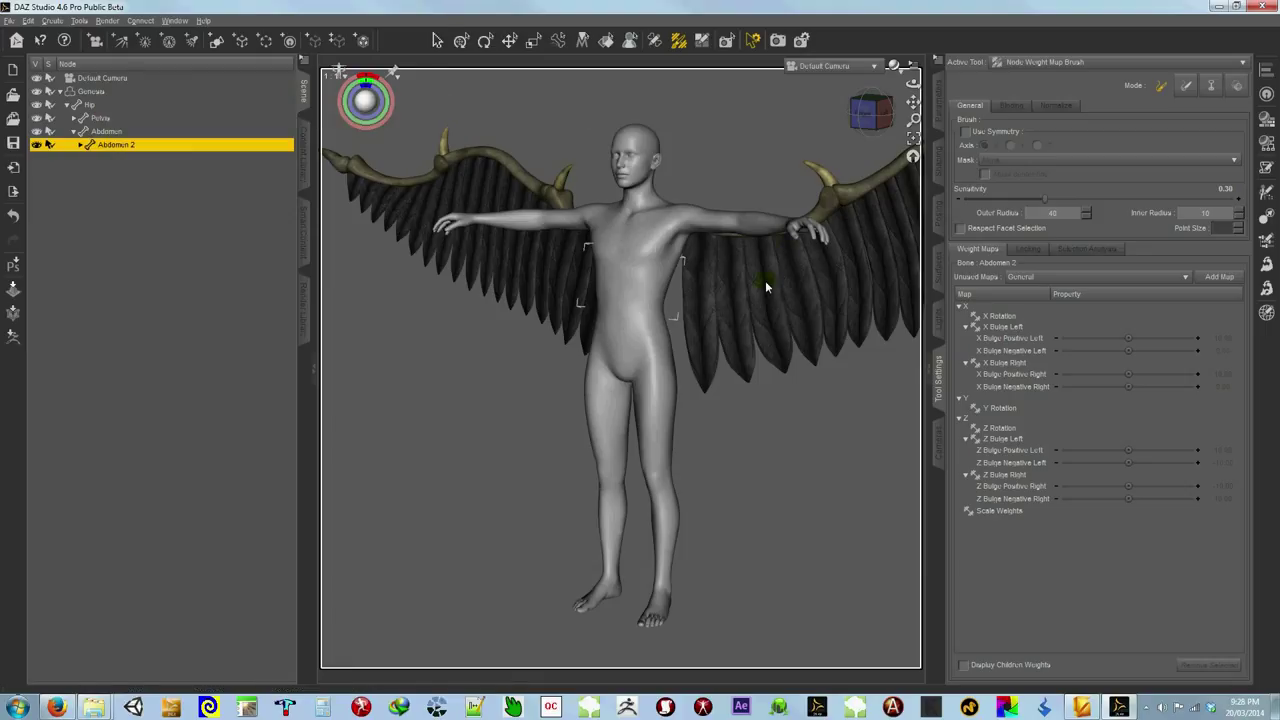
{"action": "left_click", "coordinate": [437, 40]}
{"action": "left_click", "coordinate": [798, 292]}
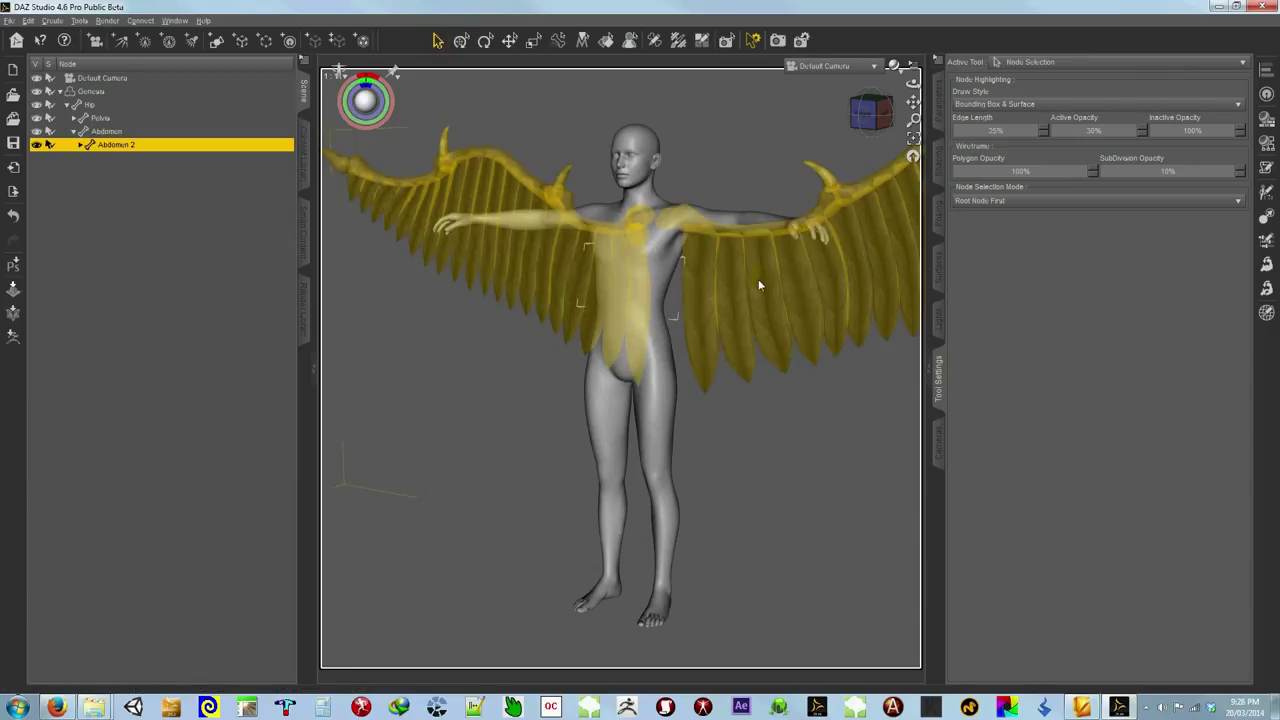
{"action": "left_click", "coordinate": [758, 286]}
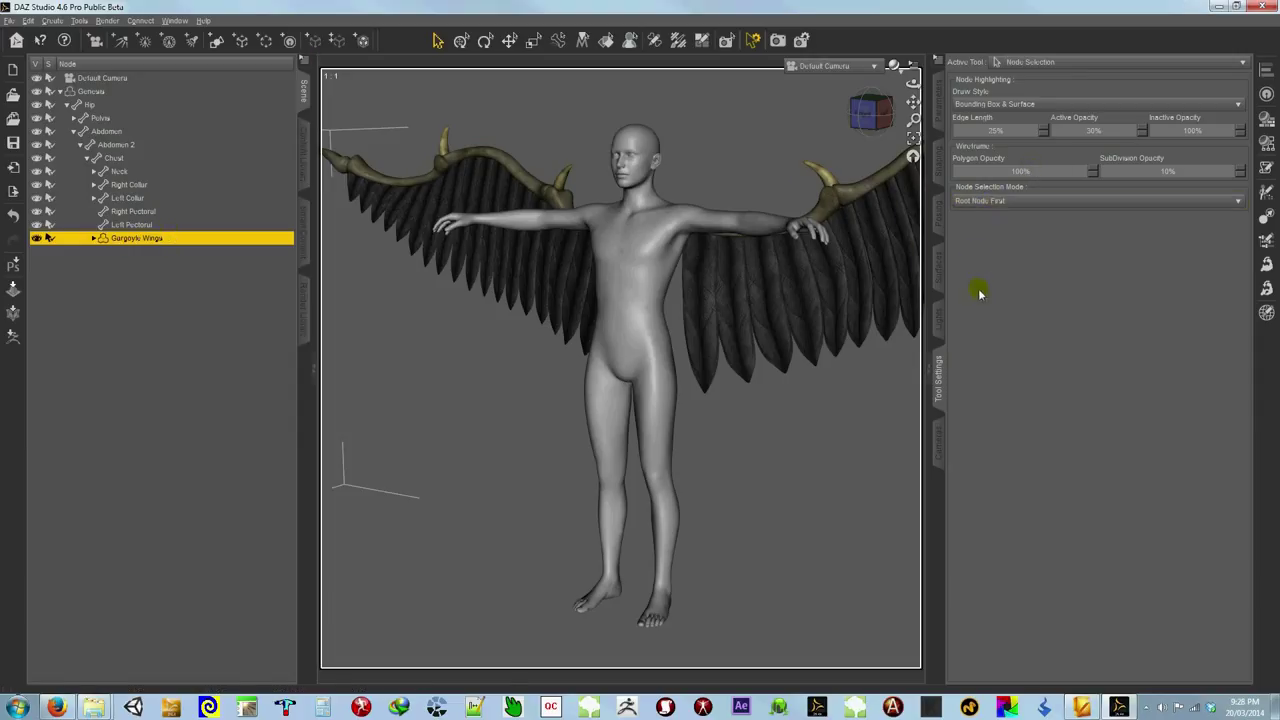
{"action": "left_click", "coordinate": [938, 112]}
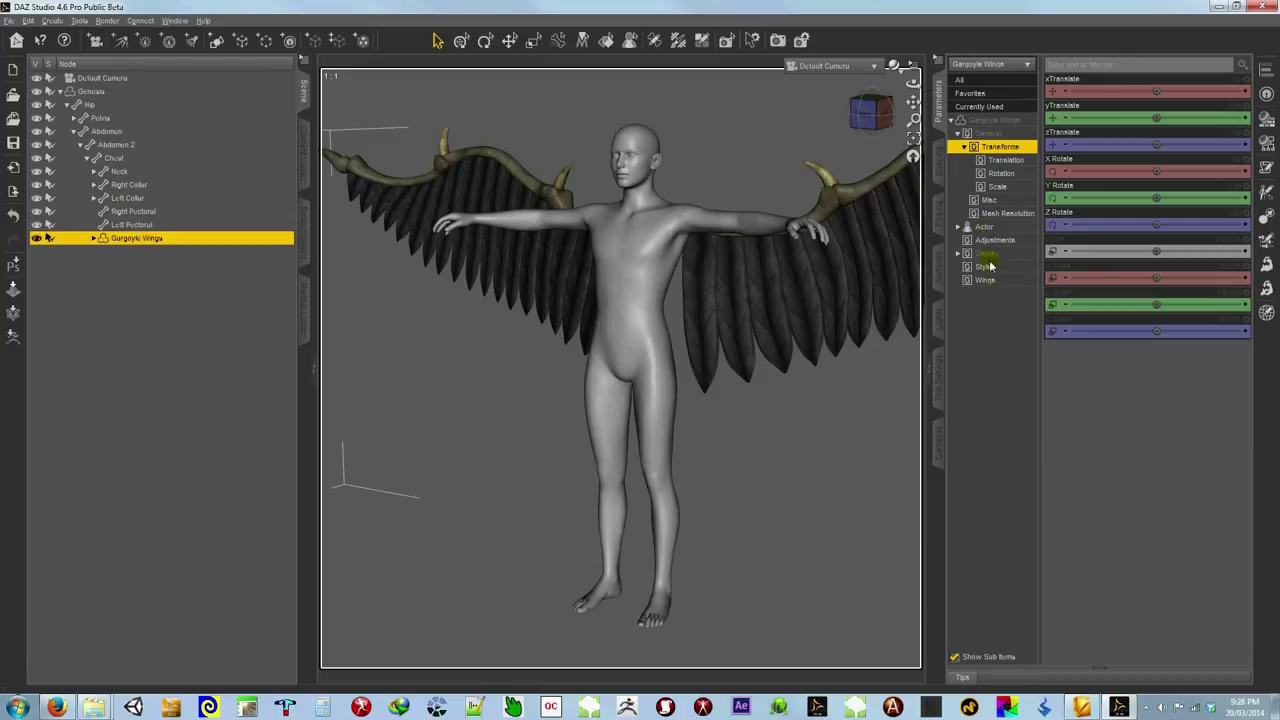
Step: Try the wings' Actor morphs, including Genesis, Genesis 2 Male, Freak4, Anubis and MS-Lycan
{"action": "left_click", "coordinate": [987, 228]}
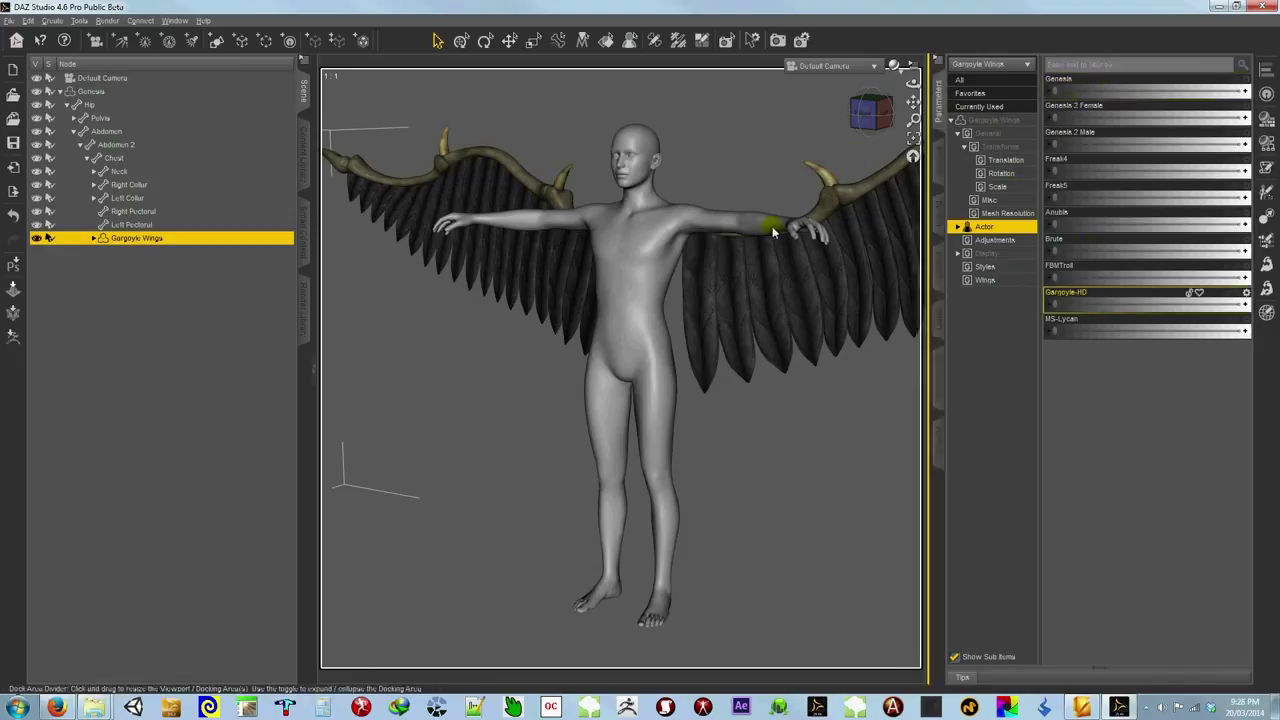
{"action": "left_click", "coordinate": [874, 113]}
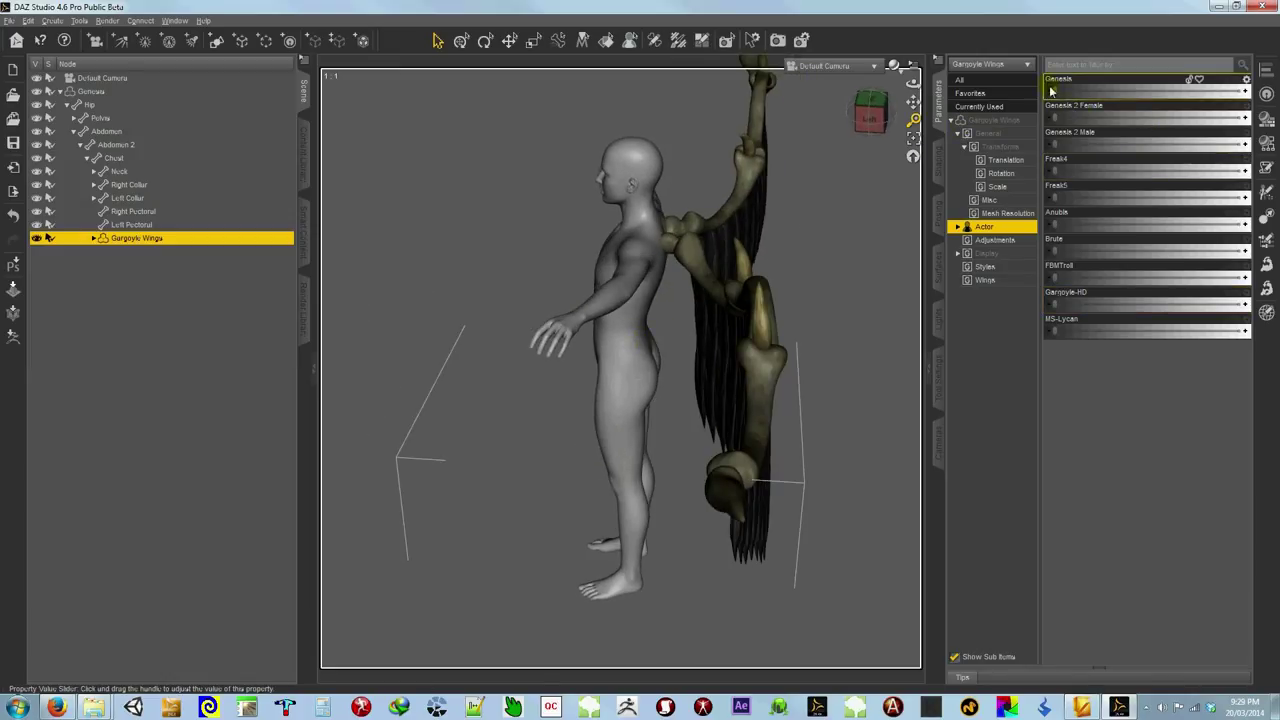
{"action": "left_click_drag", "start_coordinate": [1056, 95], "coordinate": [1242, 91]}
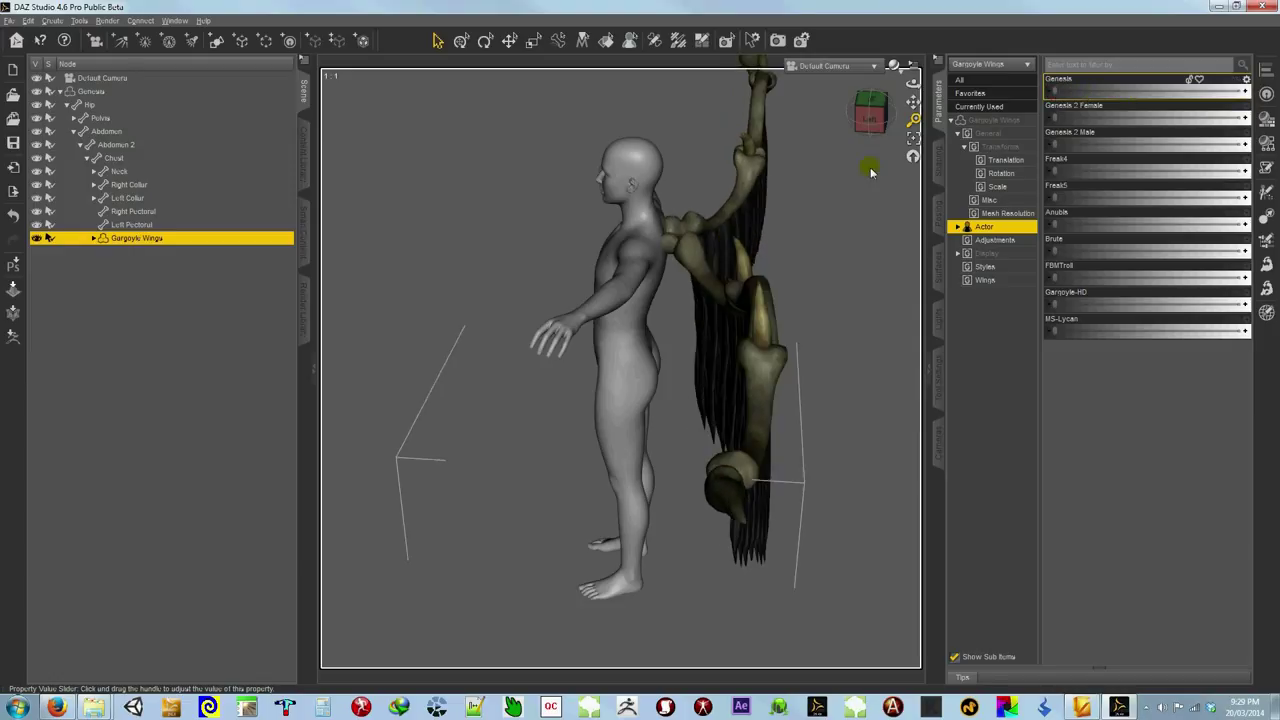
{"action": "left_click", "coordinate": [1056, 146]}
{"action": "left_click_drag", "start_coordinate": [1056, 146], "coordinate": [1226, 146]}
{"action": "key", "text": "ctrl+z"}
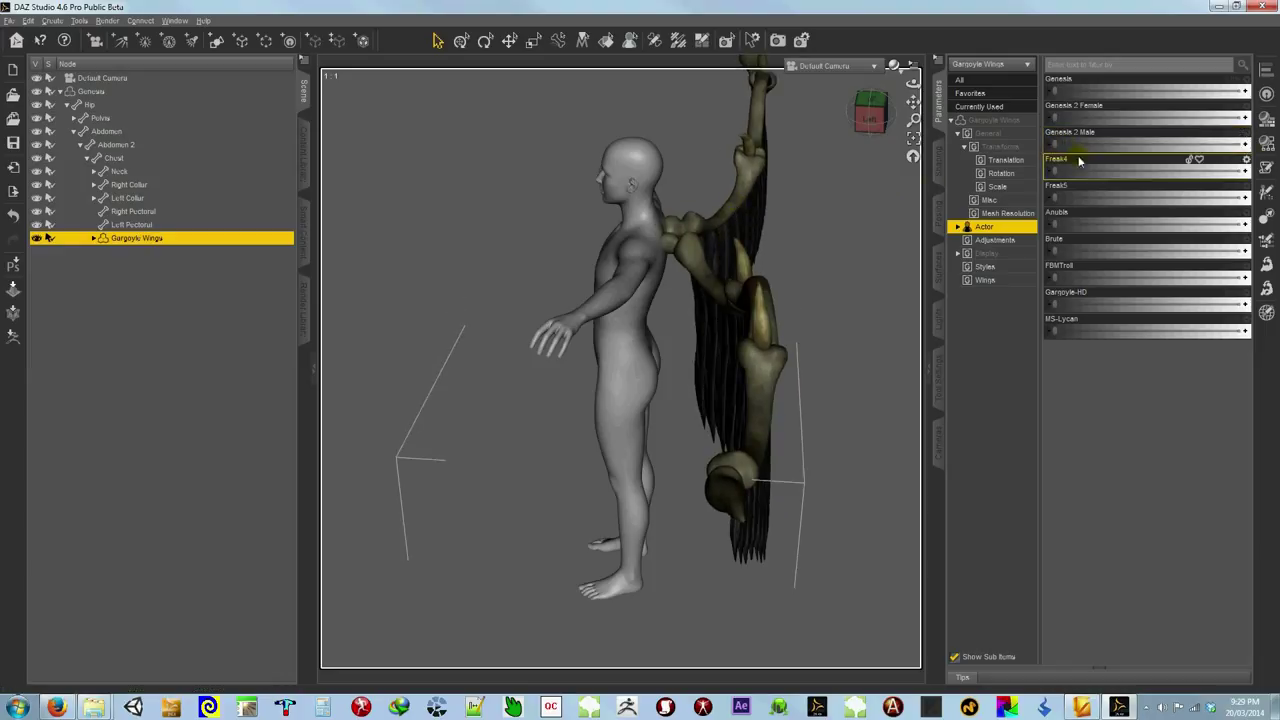
{"action": "left_click_drag", "start_coordinate": [1057, 170], "coordinate": [1244, 170]}
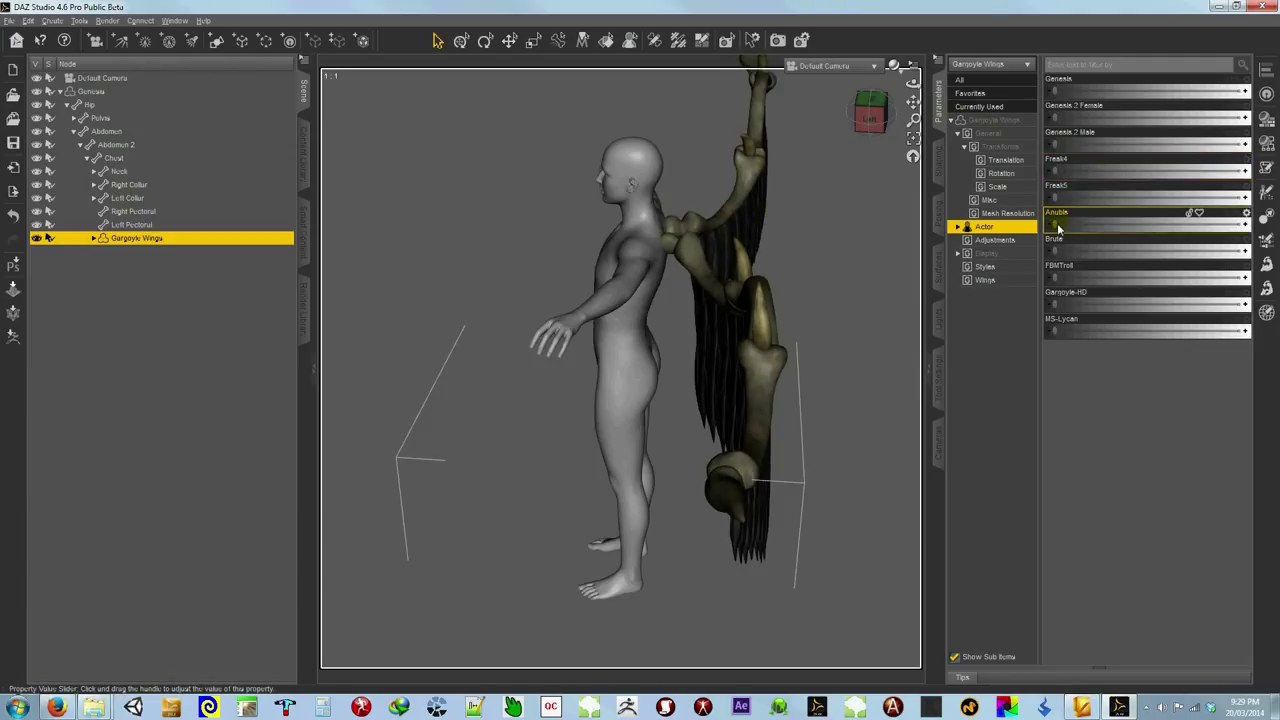
{"action": "left_click_drag", "start_coordinate": [1056, 226], "coordinate": [814, 248]}
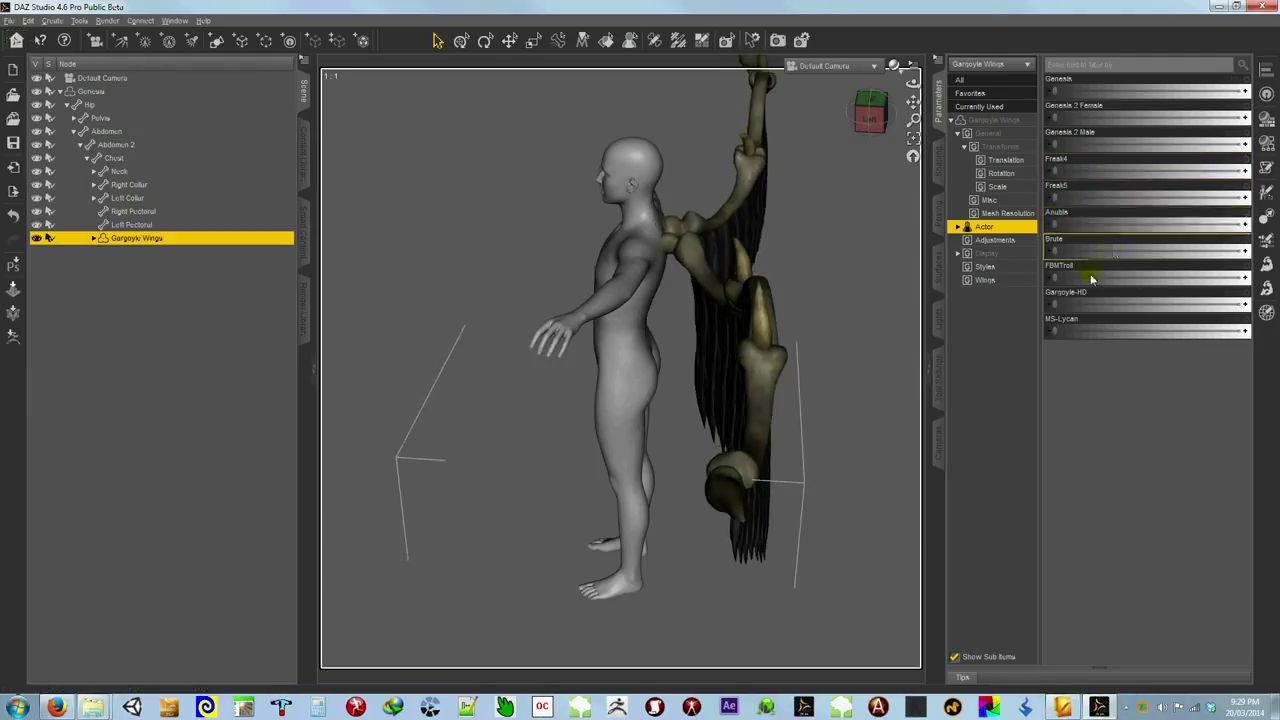
{"action": "left_click_drag", "start_coordinate": [1058, 330], "coordinate": [749, 331]}
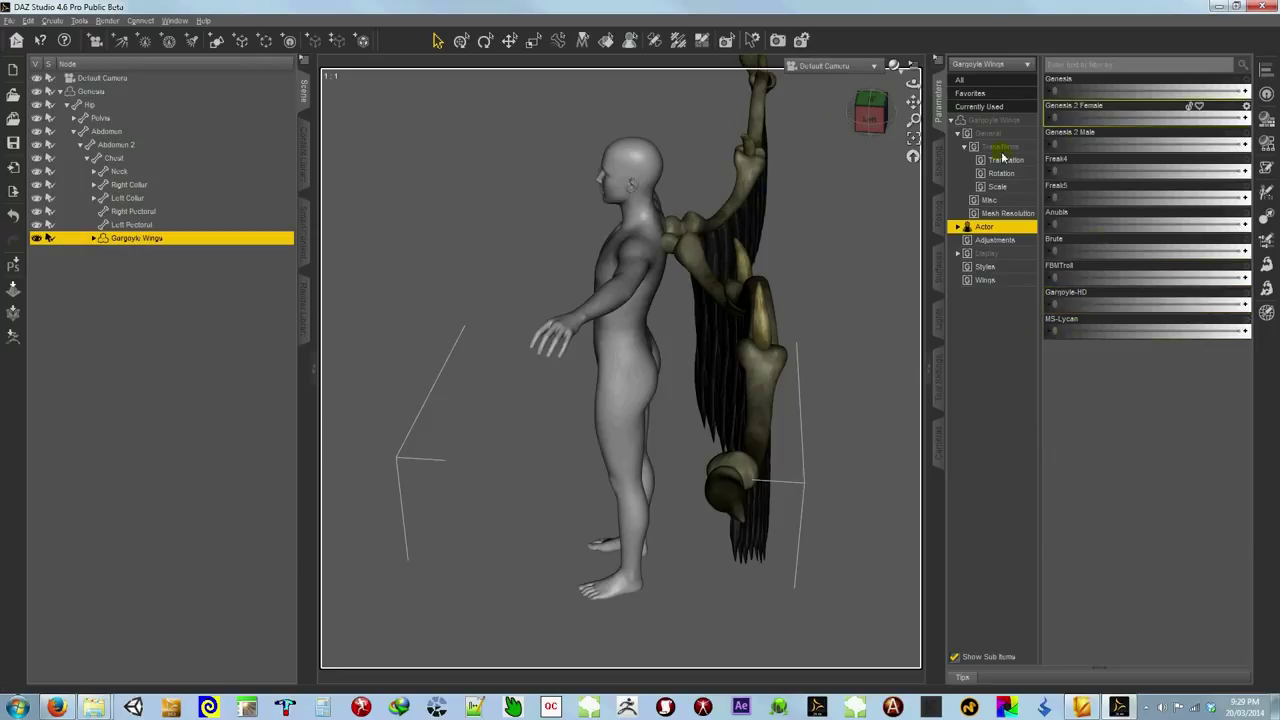
Step: Test the wings' Move-Front-Back and Move-Side-Side adjustments from behind the figure and restore the starting side-to-side position
{"action": "left_click", "coordinate": [1002, 243]}
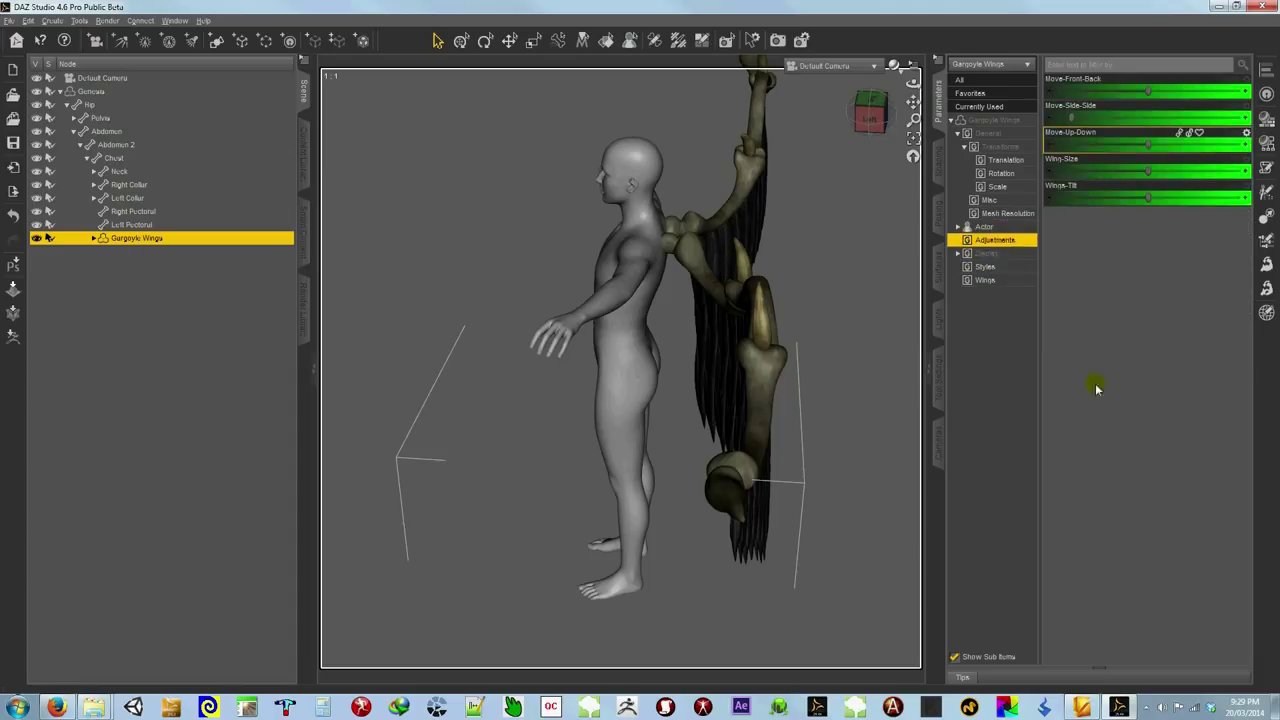
{"action": "left_click_drag", "start_coordinate": [905, 340], "coordinate": [641, 344], "text": "ctrl+alt"}
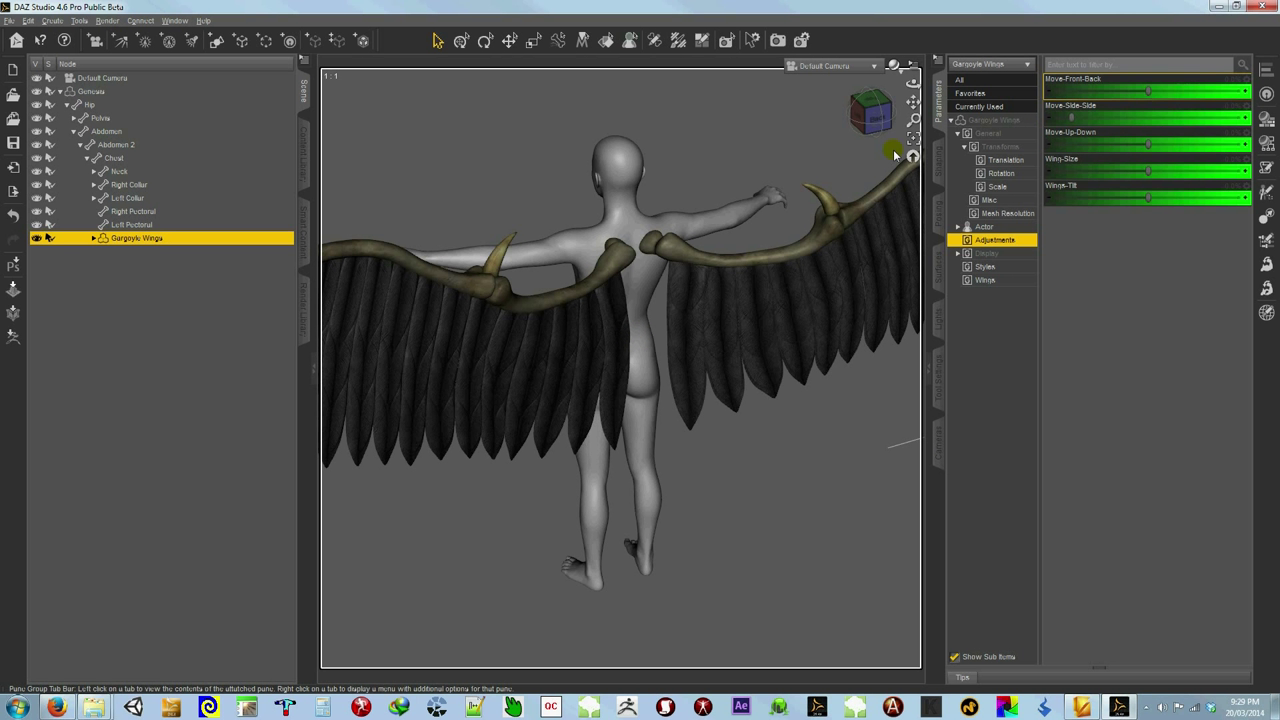
{"action": "left_click_drag", "start_coordinate": [652, 360], "coordinate": [643, 345], "text": "alt"}
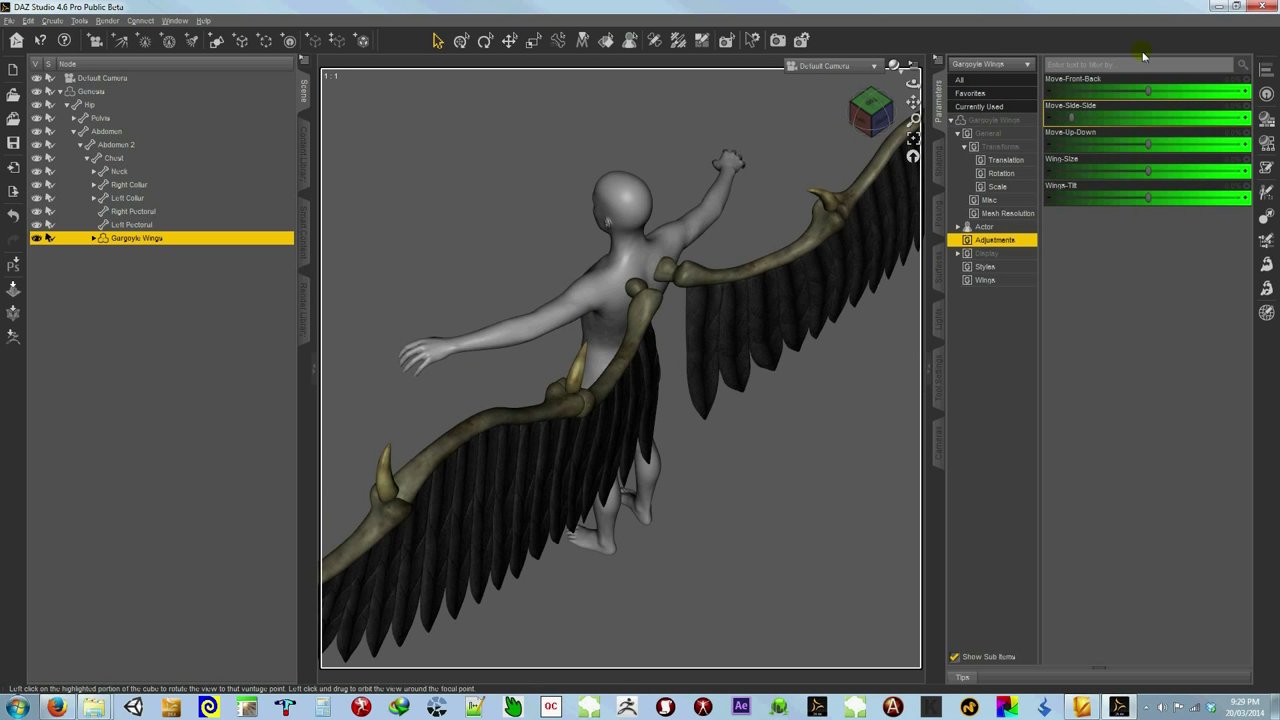
{"action": "left_click_drag", "start_coordinate": [1147, 91], "coordinate": [1077, 134]}
{"action": "left_click", "coordinate": [1228, 106]}
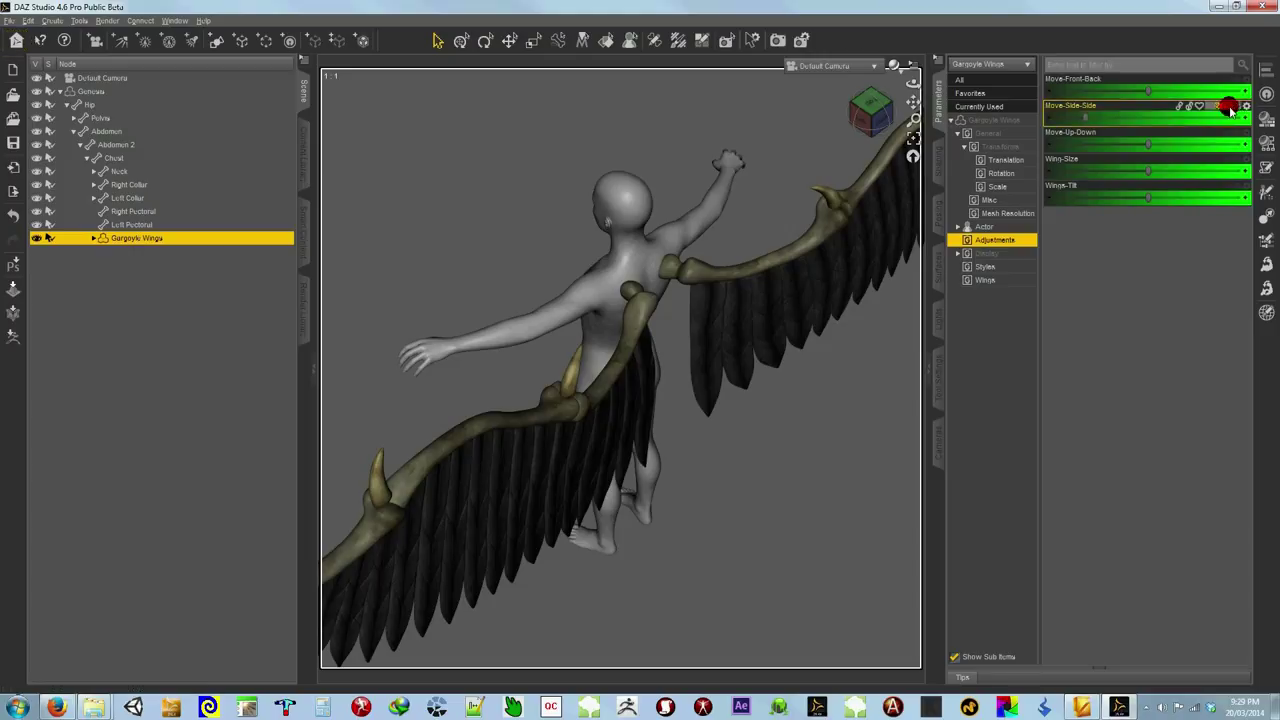
{"action": "type", "text": "-4"}
{"action": "key", "text": "Return"}
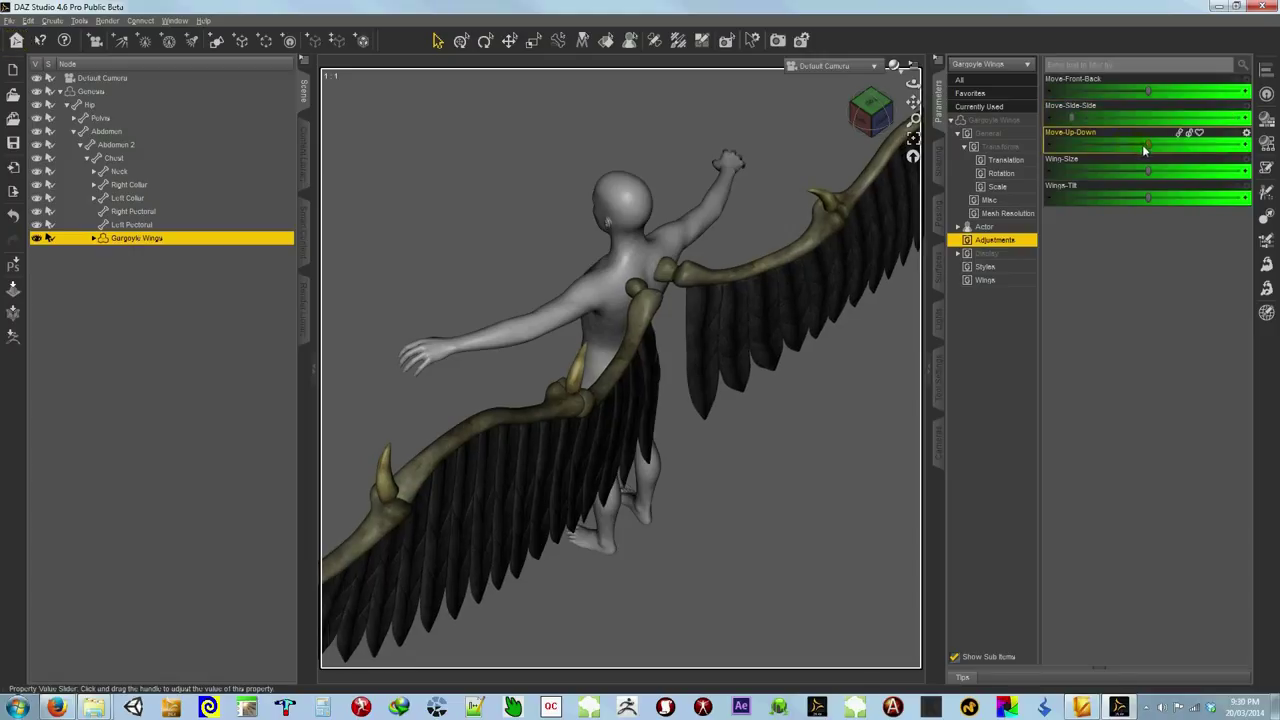
Step: Test raising the wings with the Move-Up-Down adjustment and reset it to 0
{"action": "mouse_move", "coordinate": [1150, 147]}
{"action": "left_mouse_down"}
{"action": "mouse_move", "coordinate": [1238, 144]}
{"action": "mouse_move", "coordinate": [1100, 145]}
{"action": "mouse_move", "coordinate": [1205, 135]}
{"action": "mouse_move", "coordinate": [1158, 137]}
{"action": "left_mouse_up"}
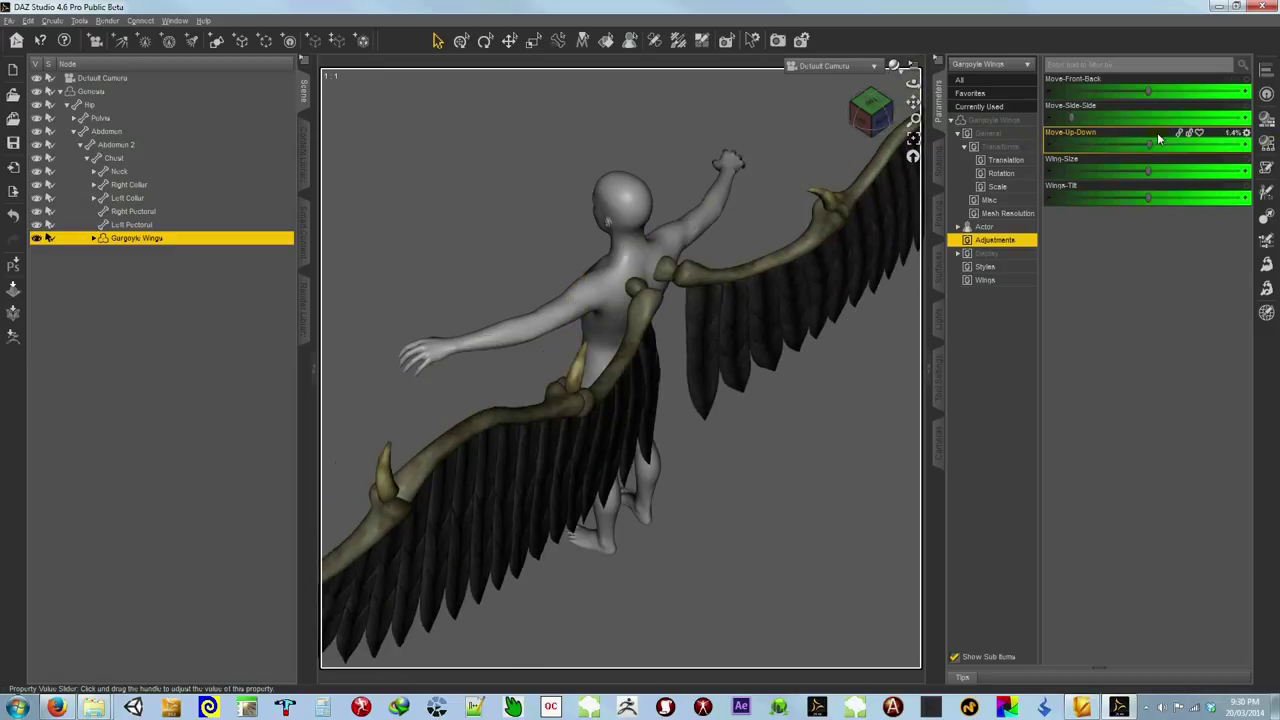
{"action": "left_click", "coordinate": [1222, 137]}
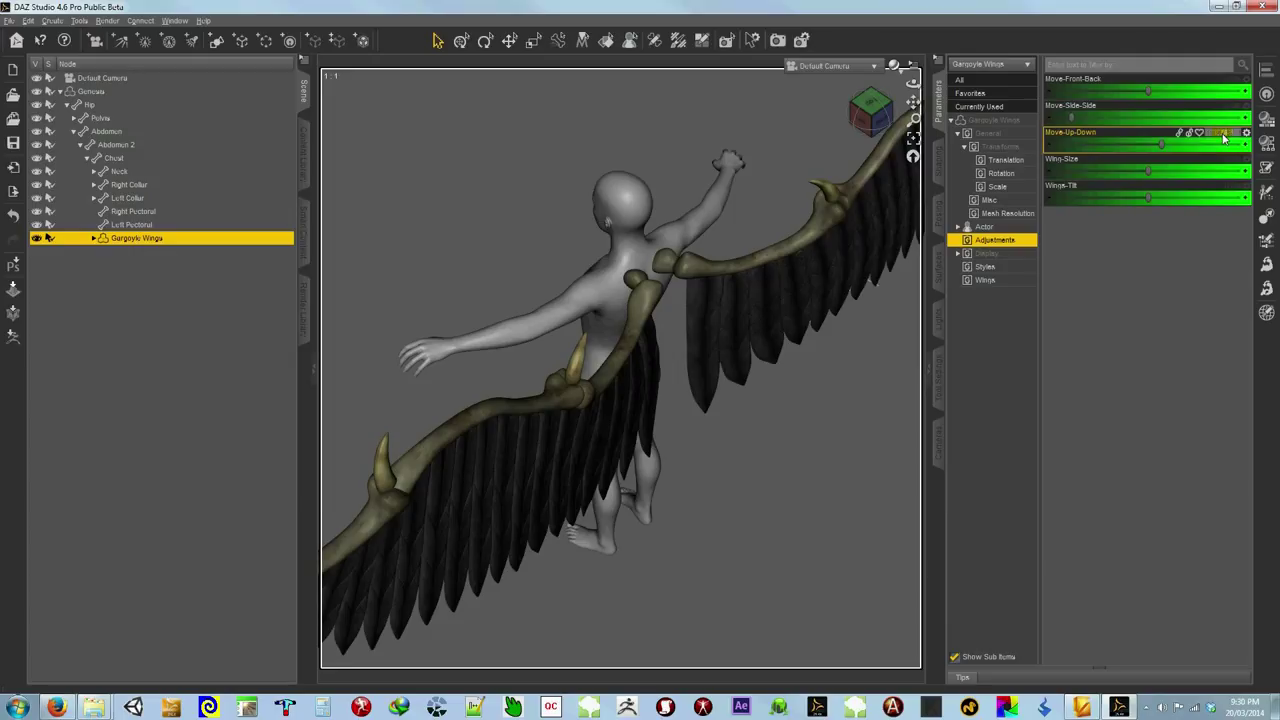
{"action": "type", "text": "0"}
{"action": "key", "text": "Return"}
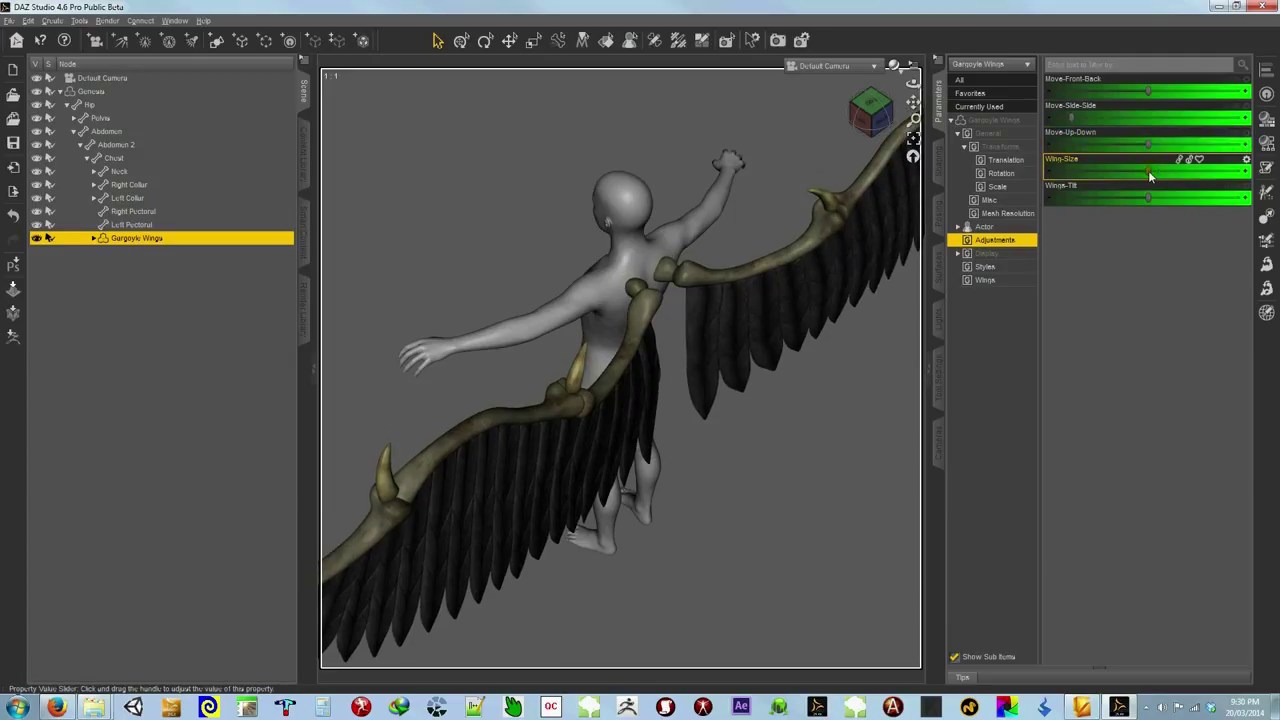
Step: Test a slightly larger Wing-Size on the wings and restore the original size
{"action": "mouse_move", "coordinate": [1147, 172]}
{"action": "left_mouse_down"}
{"action": "mouse_move", "coordinate": [1171, 166]}
{"action": "mouse_move", "coordinate": [1066, 171]}
{"action": "mouse_move", "coordinate": [1157, 171]}
{"action": "mouse_move", "coordinate": [1047, 199]}
{"action": "mouse_move", "coordinate": [1151, 189]}
{"action": "left_mouse_up"}
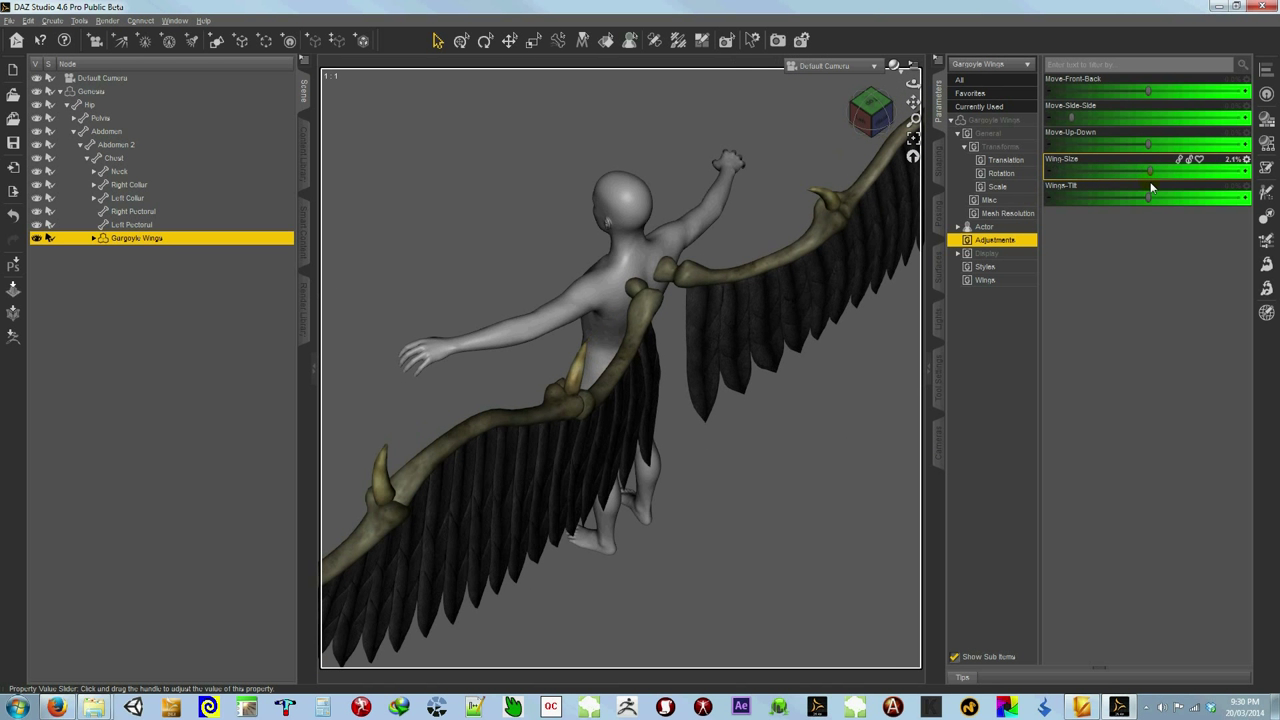
{"action": "left_click", "coordinate": [1230, 160]}
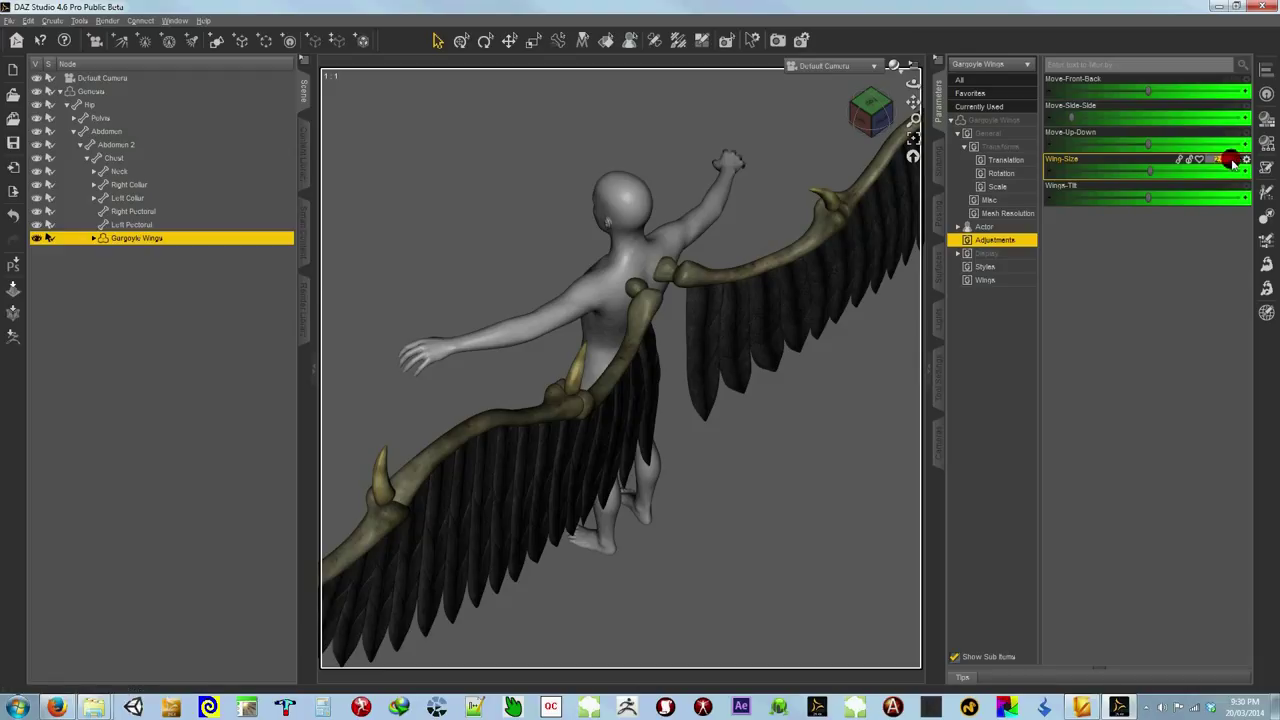
{"action": "key", "text": "Return"}
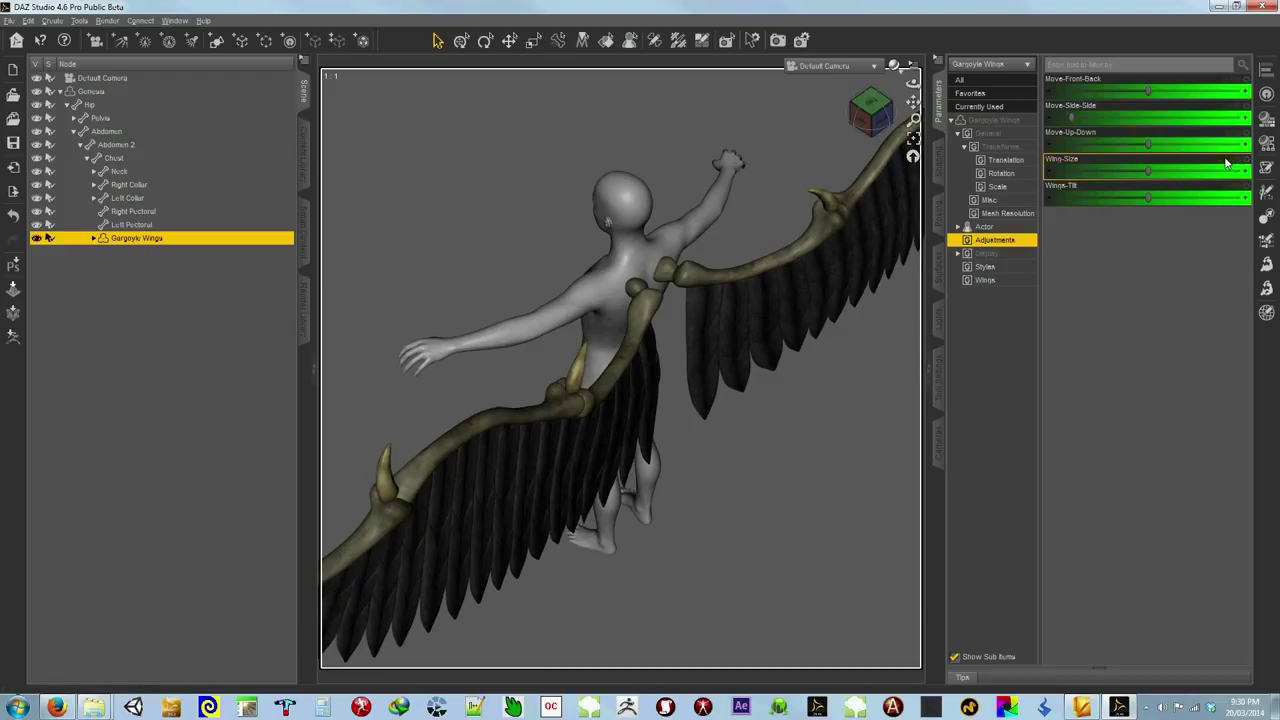
Step: Test tilting the wings with the Wings-Tilt adjustment and reset it to 0
{"action": "mouse_move", "coordinate": [1148, 197]}
{"action": "left_mouse_down"}
{"action": "mouse_move", "coordinate": [1246, 202]}
{"action": "mouse_move", "coordinate": [1088, 207]}
{"action": "mouse_move", "coordinate": [1192, 202]}
{"action": "mouse_move", "coordinate": [1138, 200]}
{"action": "mouse_move", "coordinate": [1173, 200]}
{"action": "mouse_move", "coordinate": [1162, 199]}
{"action": "left_mouse_up"}
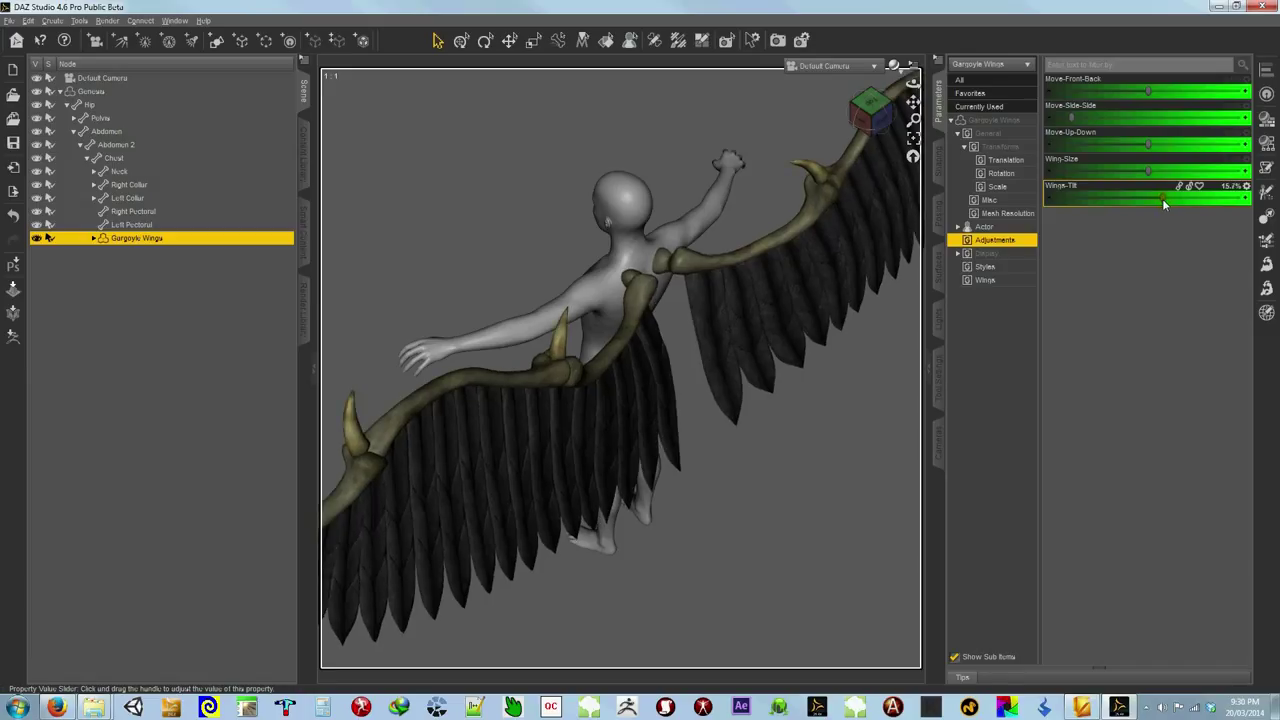
{"action": "left_click", "coordinate": [1236, 196]}
{"action": "left_click", "coordinate": [1229, 190]}
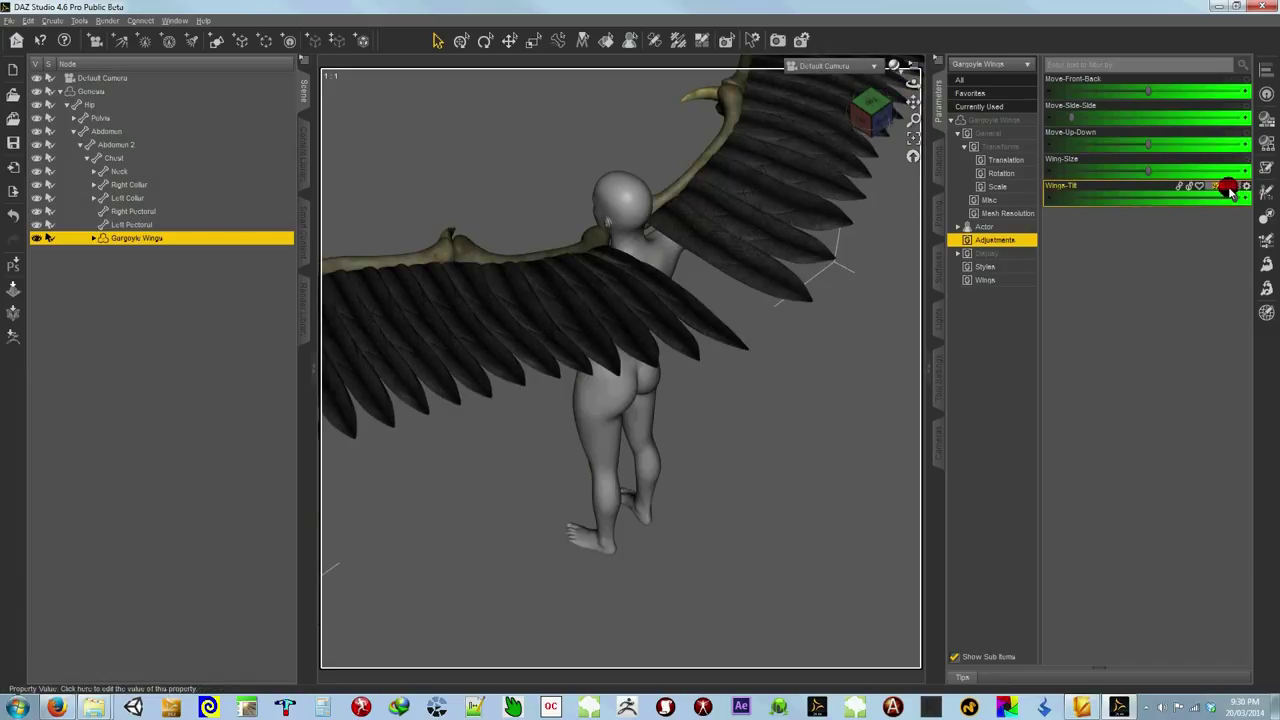
{"action": "type", "text": "0"}
{"action": "key", "text": "Return"}
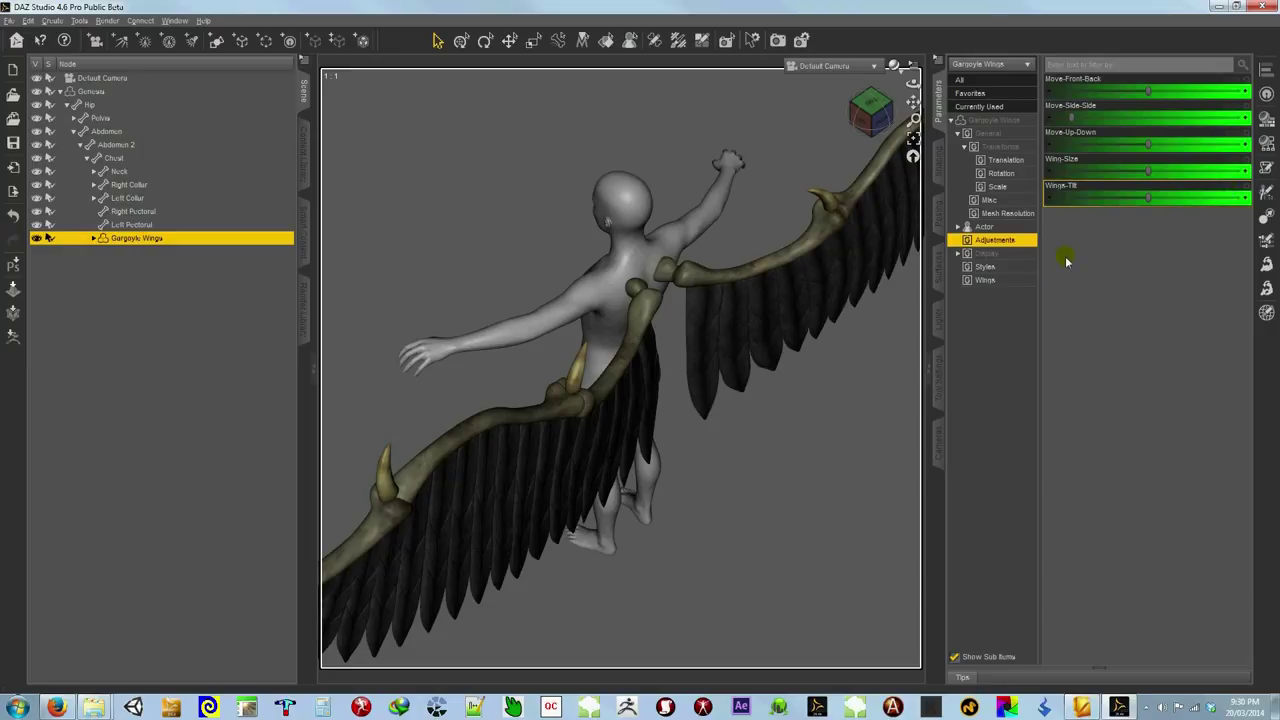
Step: Show the wings' Styles parameters, test Curl-Back while viewing the figure from above, and return it to 0
{"action": "left_click", "coordinate": [988, 268]}
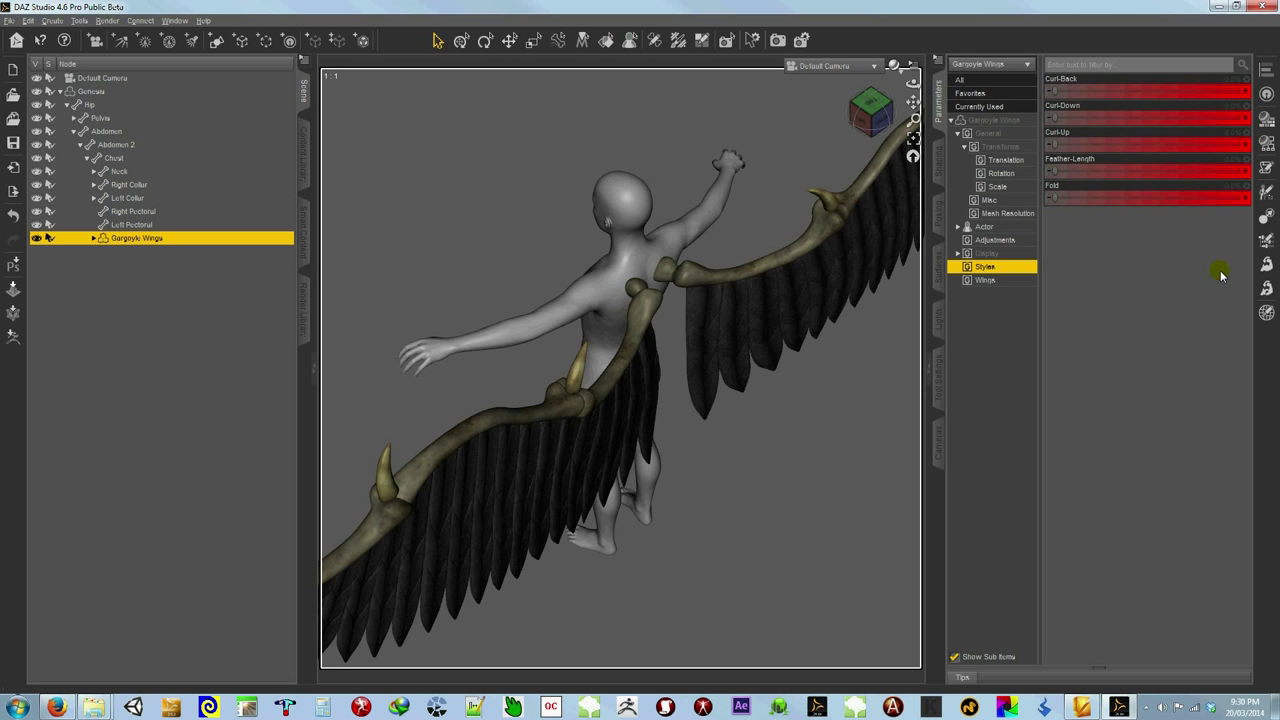
{"action": "mouse_move", "coordinate": [636, 341]}
{"action": "left_mouse_down", "text": "alt"}
{"action": "mouse_move", "coordinate": [617, 337]}
{"action": "mouse_move", "coordinate": [660, 346]}
{"action": "mouse_move", "coordinate": [647, 360]}
{"action": "mouse_move", "coordinate": [609, 329]}
{"action": "mouse_move", "coordinate": [654, 338]}
{"action": "mouse_move", "coordinate": [600, 343]}
{"action": "mouse_move", "coordinate": [674, 335]}
{"action": "mouse_move", "coordinate": [640, 338]}
{"action": "left_mouse_up", "text": "alt"}
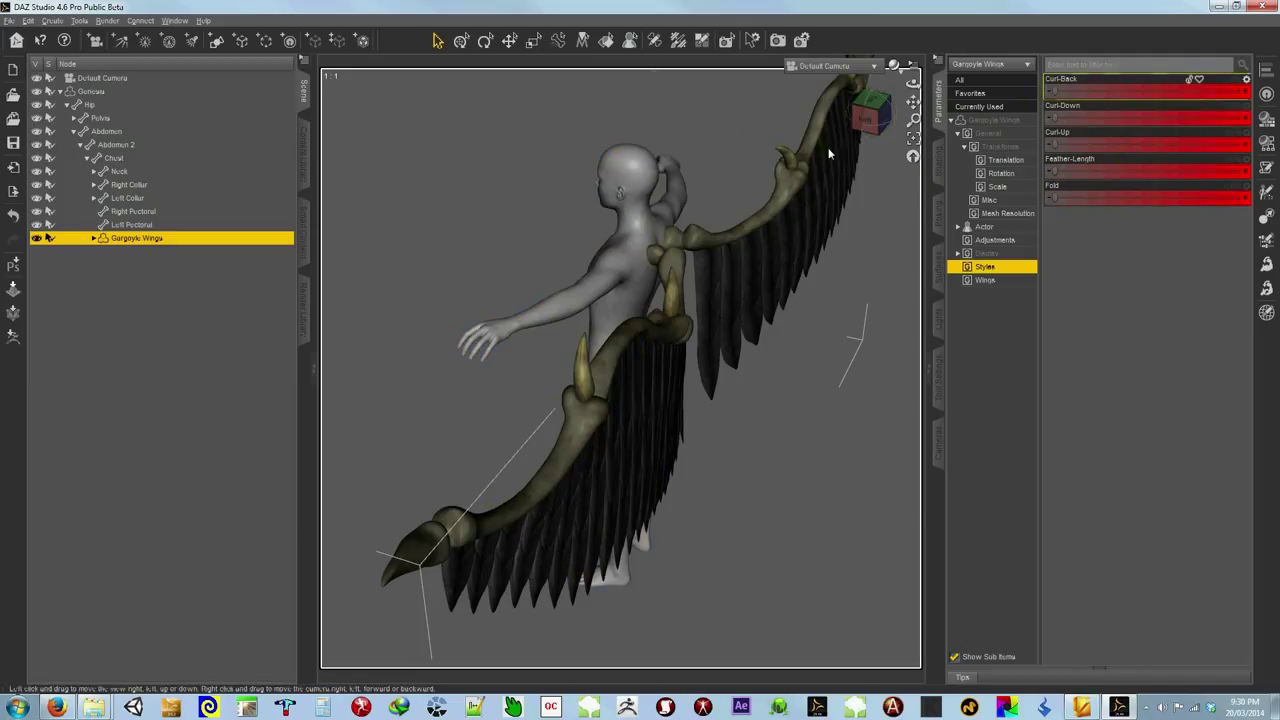
{"action": "left_click_drag", "start_coordinate": [640, 339], "coordinate": [641, 342]}
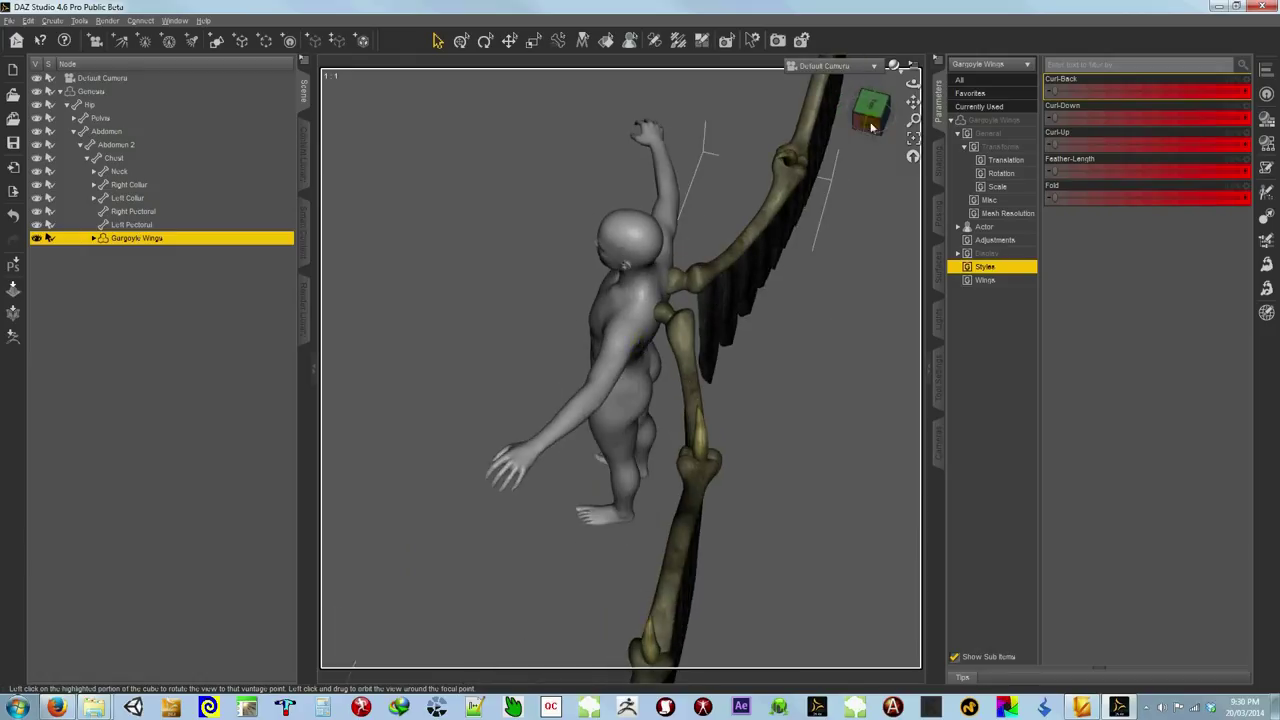
{"action": "left_click_drag", "start_coordinate": [712, 240], "coordinate": [712, 238], "text": "alt"}
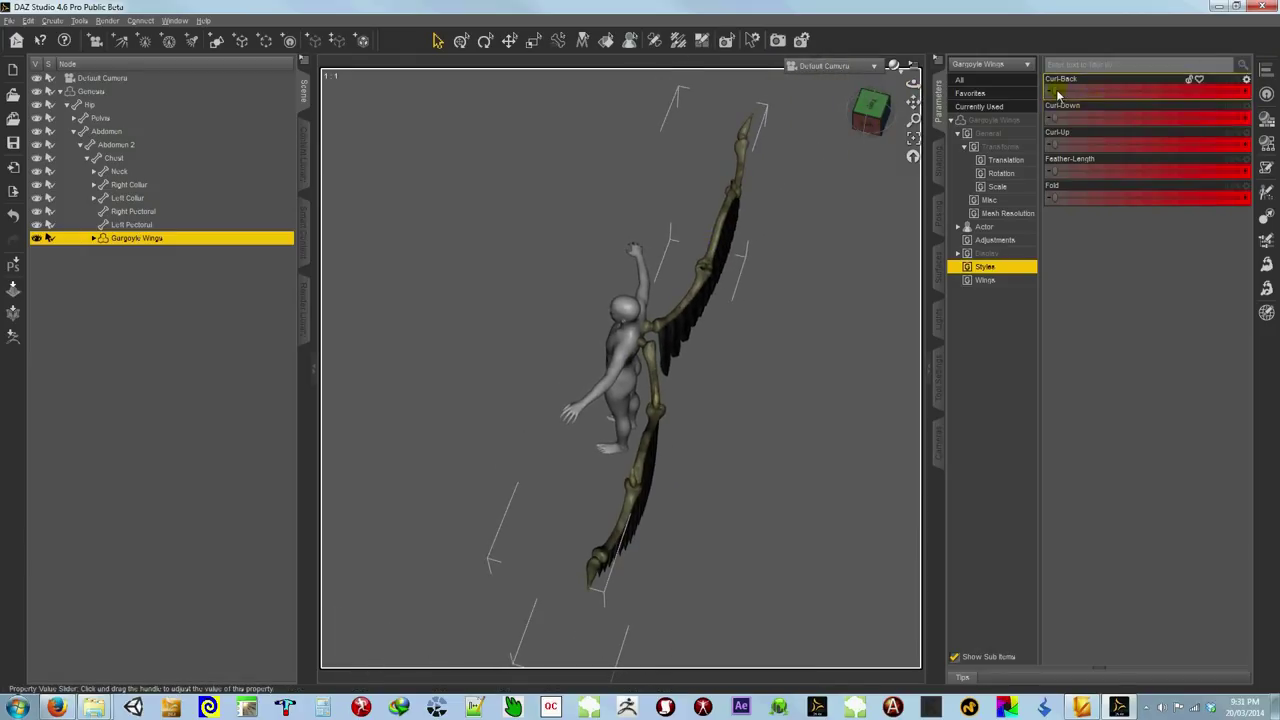
{"action": "left_click_drag", "start_coordinate": [1058, 95], "coordinate": [1015, 110]}
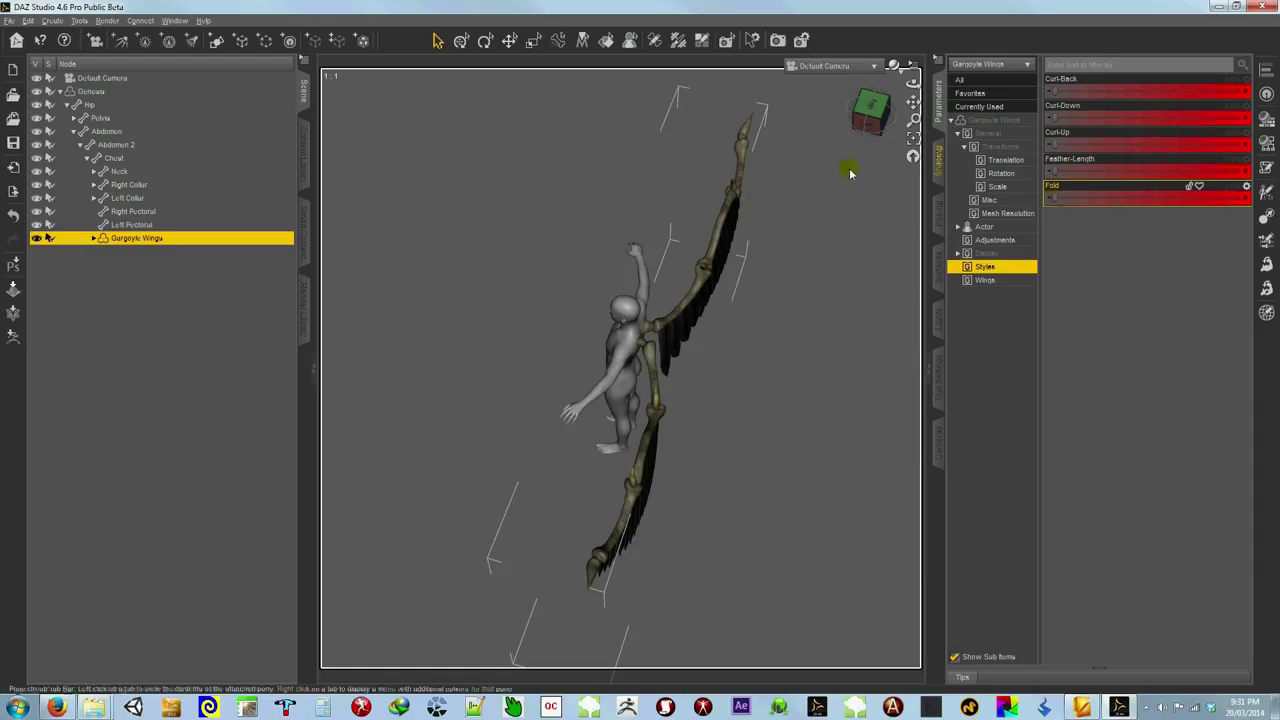
Step: Test Curl-Down on the wings, reset it, and set Curl-Up to 100% to view the figure from the front
{"action": "left_click", "coordinate": [866, 118]}
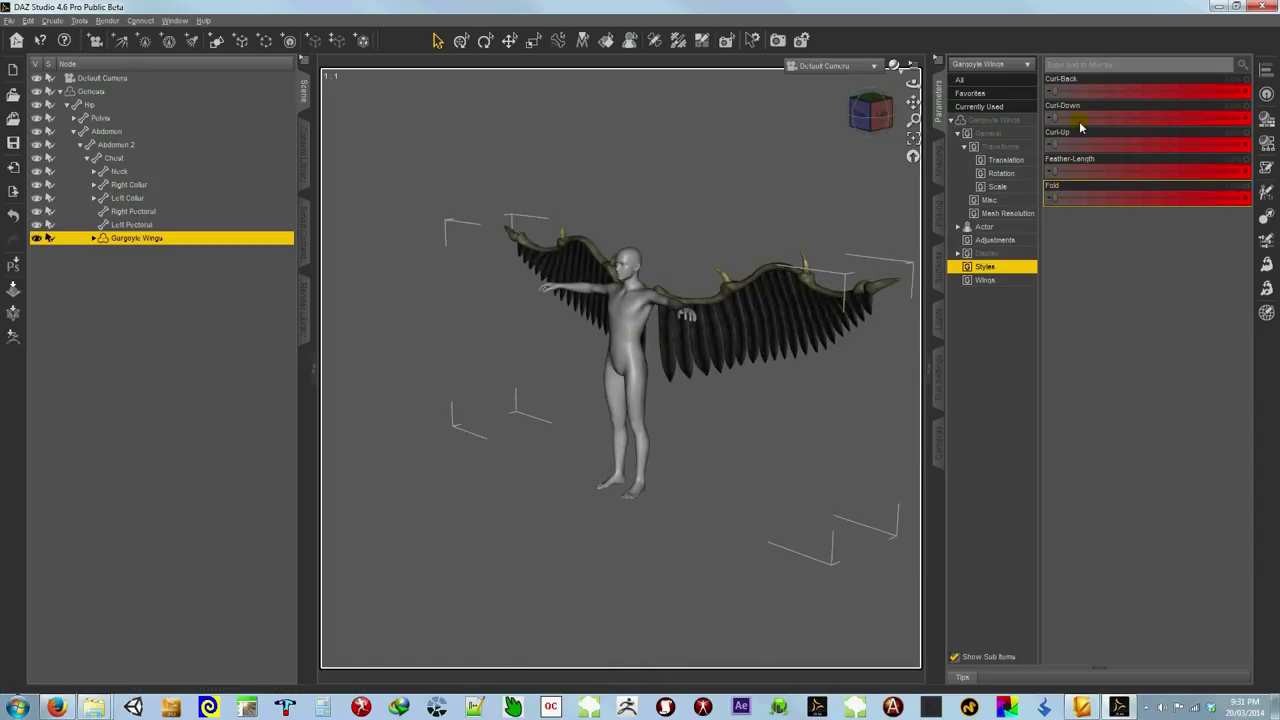
{"action": "left_click_drag", "start_coordinate": [1055, 117], "coordinate": [985, 170]}
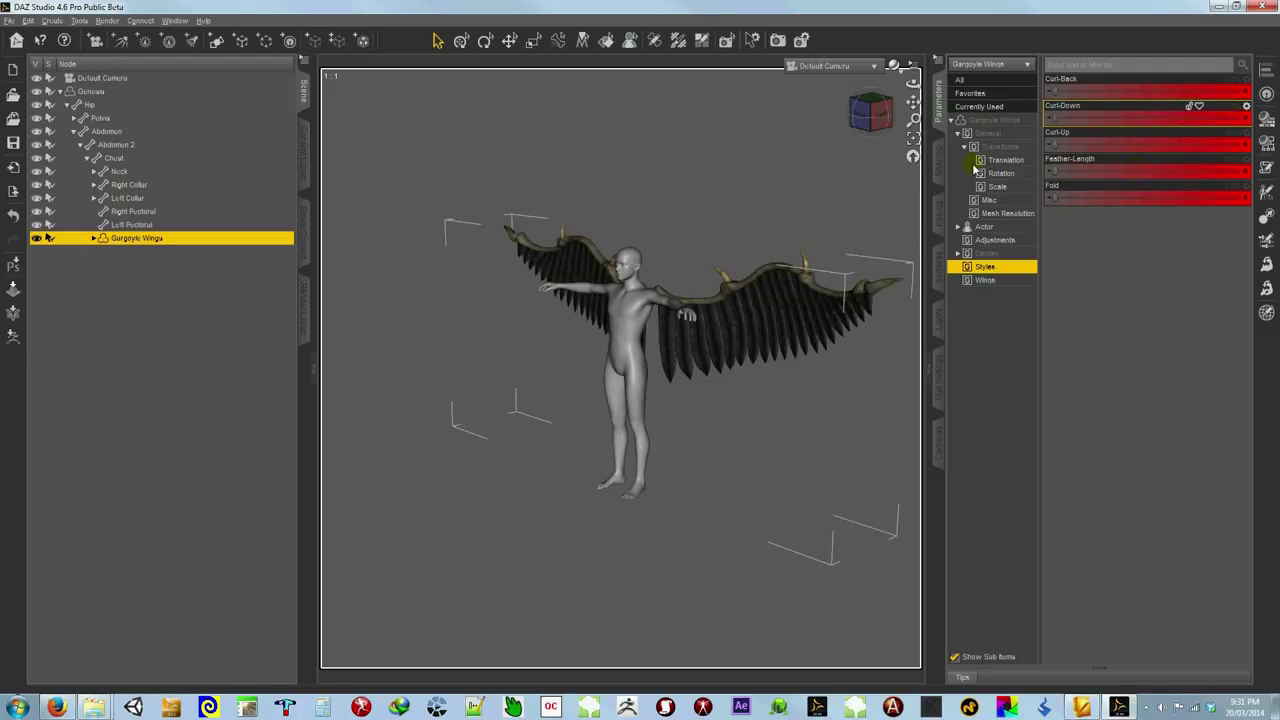
{"action": "left_click_drag", "start_coordinate": [1058, 145], "coordinate": [1248, 138]}
{"action": "left_click_drag", "start_coordinate": [868, 131], "coordinate": [627, 368]}
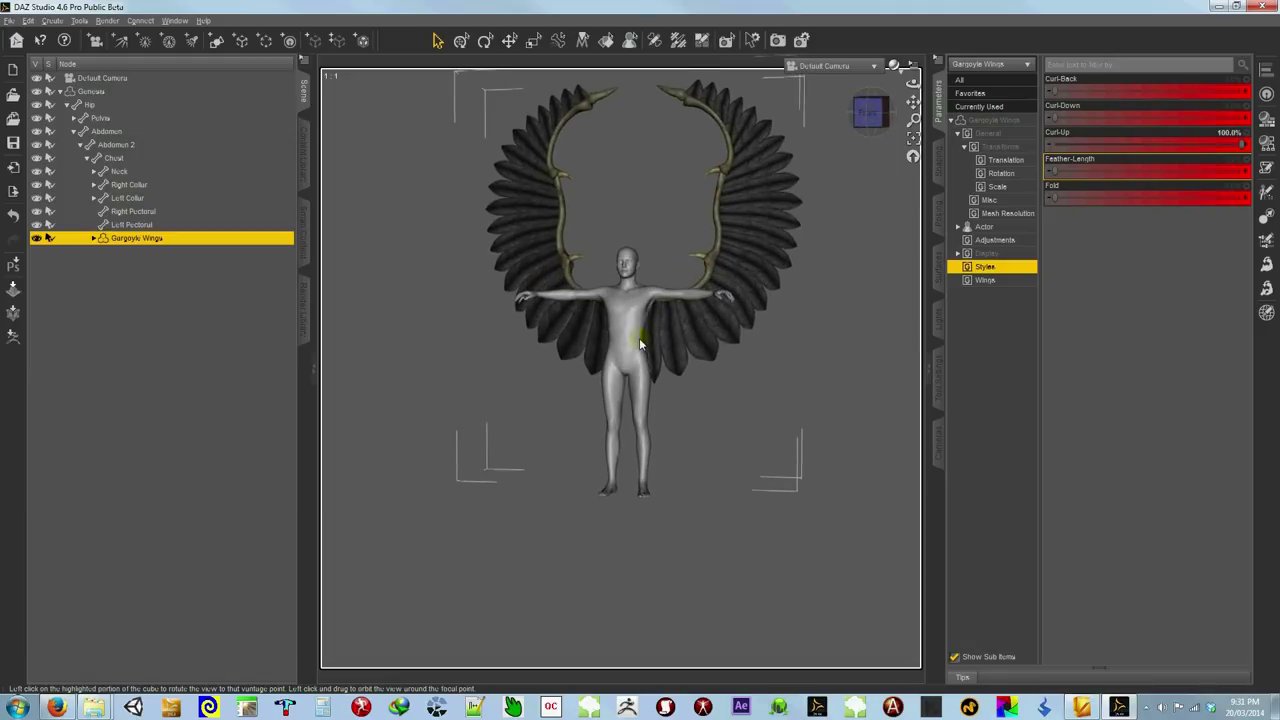
Step: Replace the upward curl with Feather-Length at 100%, test Curl-Up at 100% with the long feathers, and reset Curl-Up
{"action": "mouse_move", "coordinate": [1240, 147]}
{"action": "left_mouse_down"}
{"action": "mouse_move", "coordinate": [1048, 146]}
{"action": "mouse_move", "coordinate": [1243, 170]}
{"action": "left_mouse_up"}
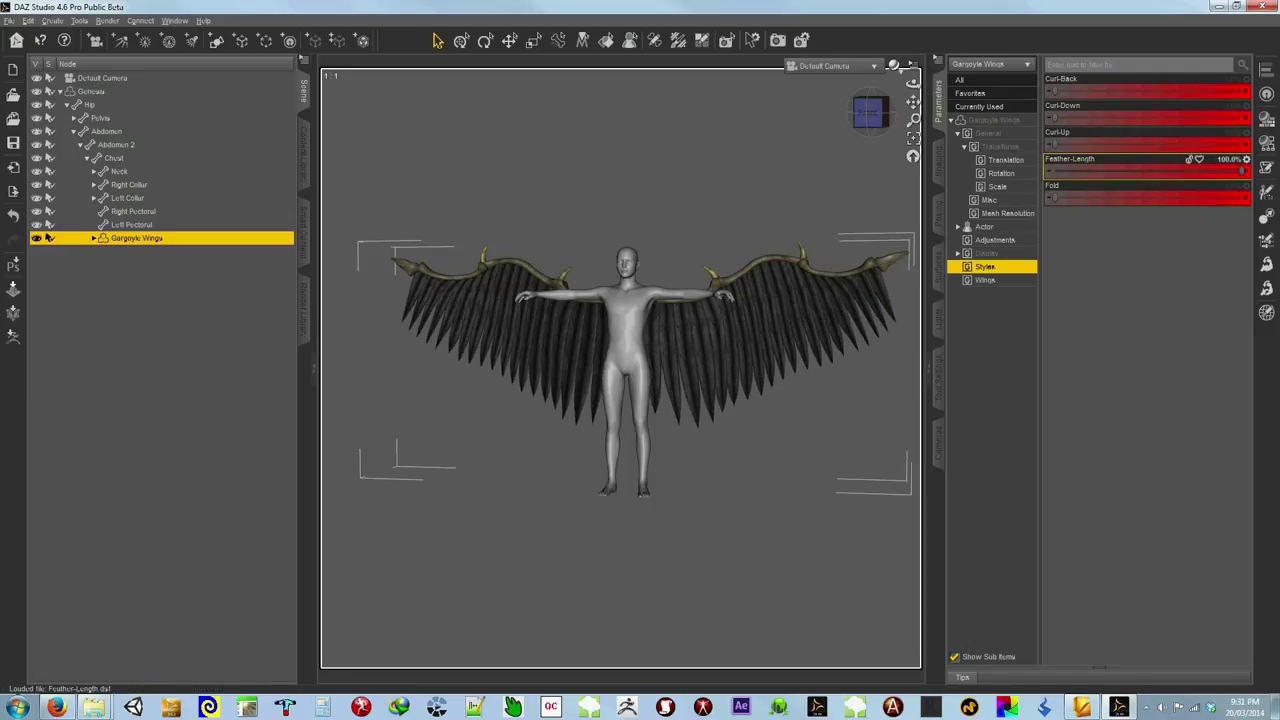
{"action": "left_click_drag", "start_coordinate": [1057, 146], "coordinate": [1243, 136]}
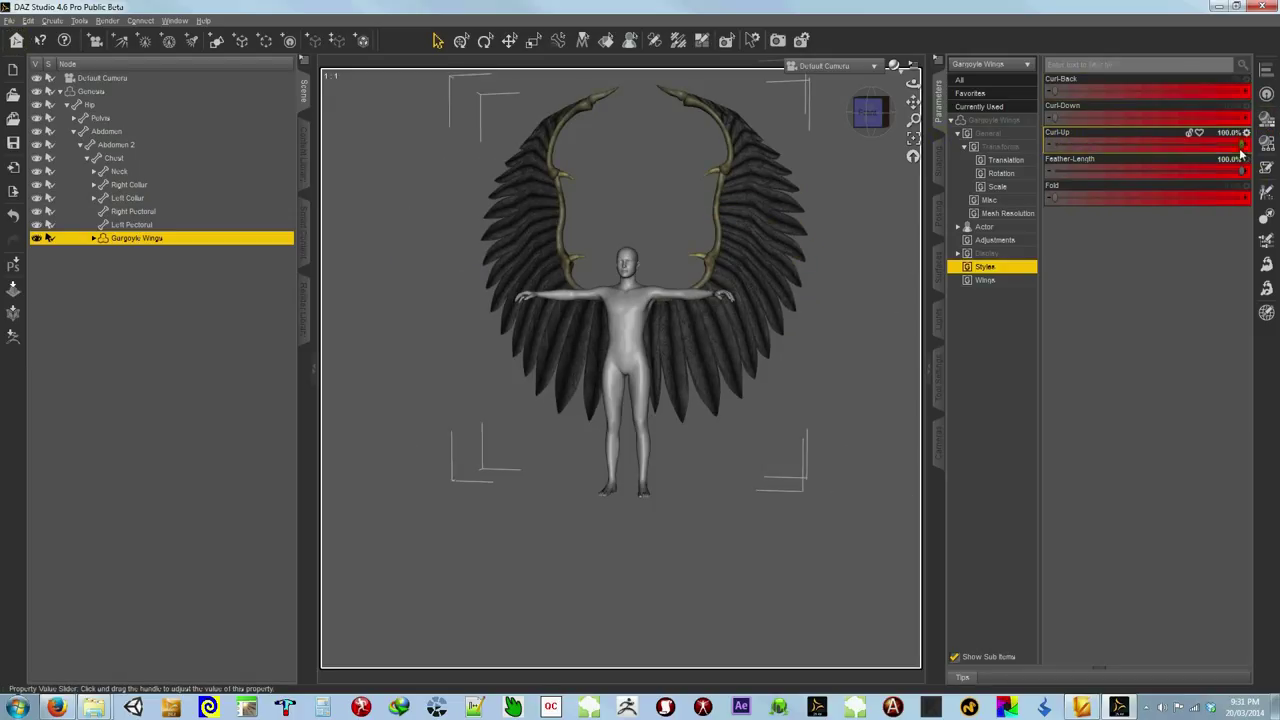
{"action": "left_click_drag", "start_coordinate": [1243, 146], "coordinate": [1008, 155]}
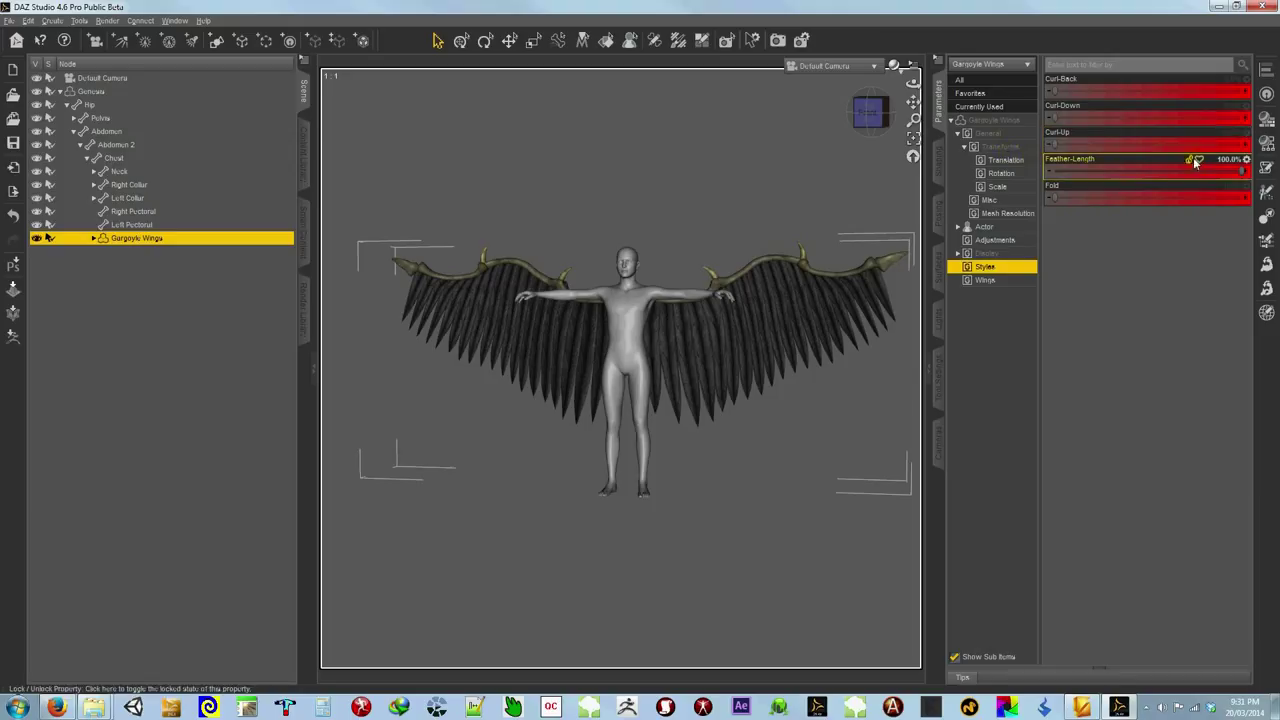
Step: Reset Feather-Length, test the Fold style at 100% from an angled view, and return Fold to 0
{"action": "mouse_move", "coordinate": [1243, 172]}
{"action": "left_mouse_down"}
{"action": "mouse_move", "coordinate": [1004, 185]}
{"action": "mouse_move", "coordinate": [1243, 196]}
{"action": "mouse_move", "coordinate": [999, 199]}
{"action": "mouse_move", "coordinate": [1243, 196]}
{"action": "left_mouse_up"}
{"action": "mouse_move", "coordinate": [640, 338]}
{"action": "left_mouse_down"}
{"action": "mouse_move", "coordinate": [693, 335]}
{"action": "mouse_move", "coordinate": [634, 352]}
{"action": "mouse_move", "coordinate": [640, 337]}
{"action": "left_mouse_up"}
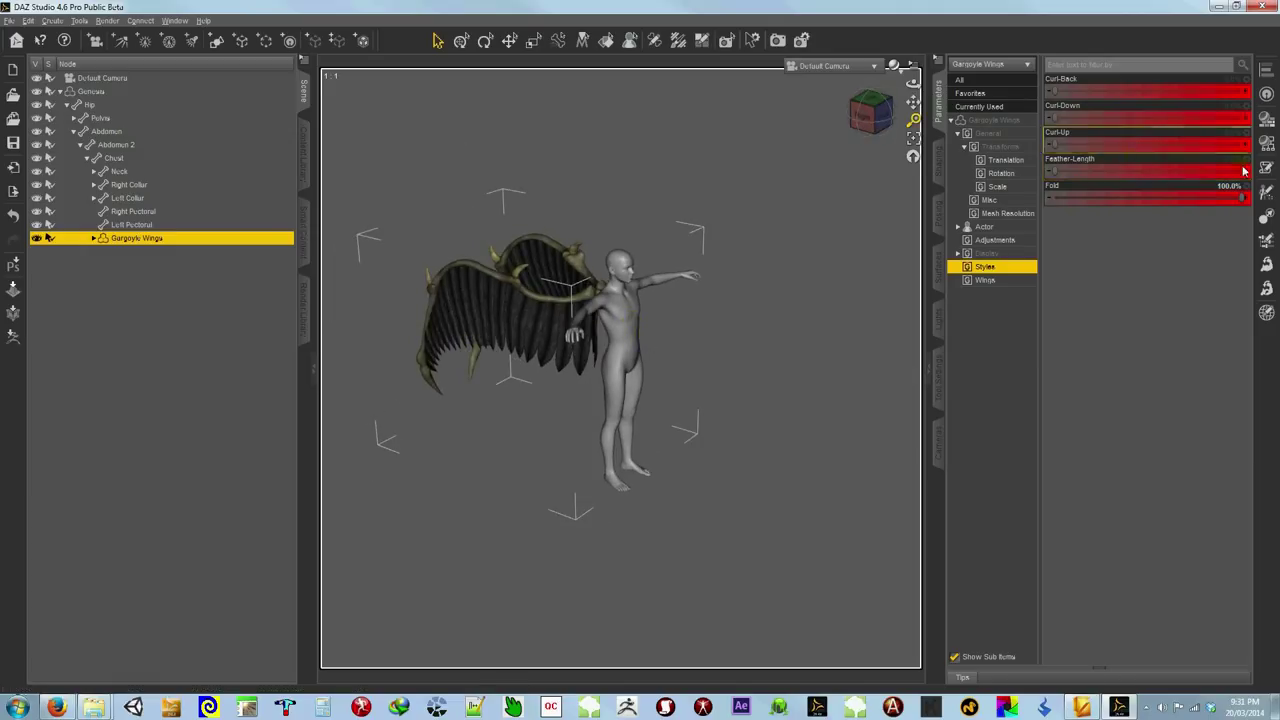
{"action": "left_click_drag", "start_coordinate": [1243, 197], "coordinate": [1050, 197]}
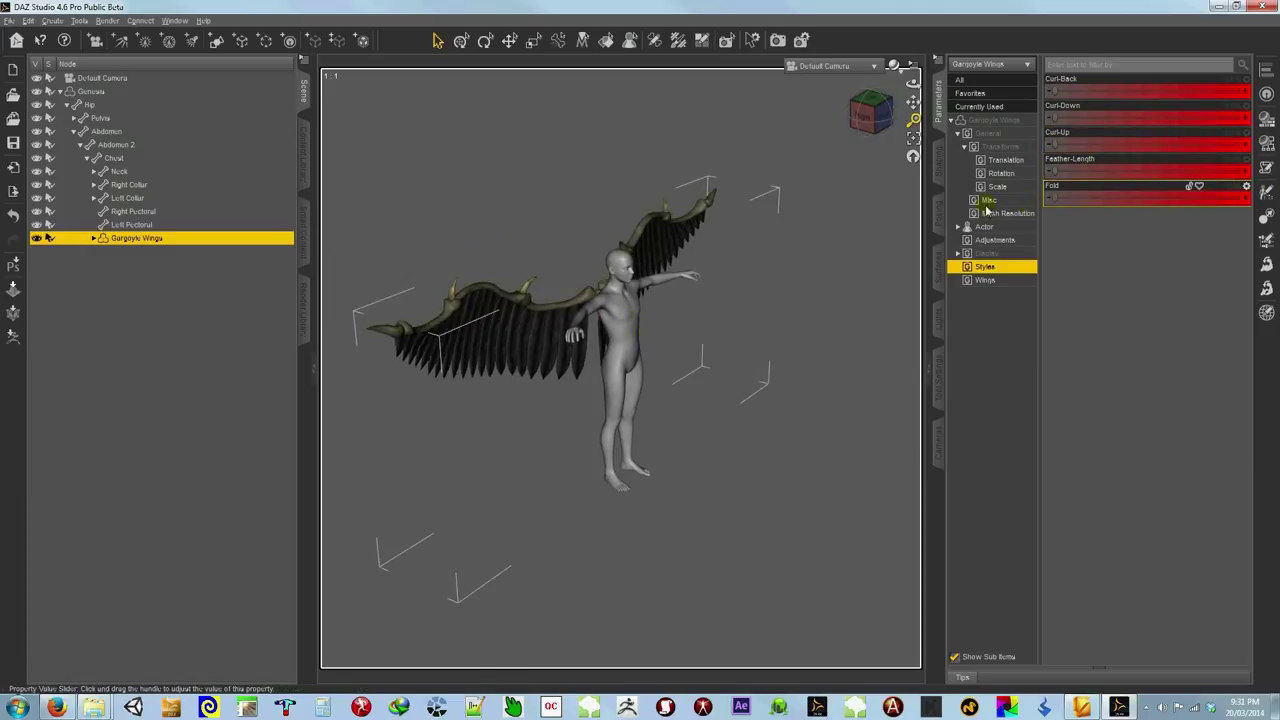
{"action": "left_click", "coordinate": [872, 137]}
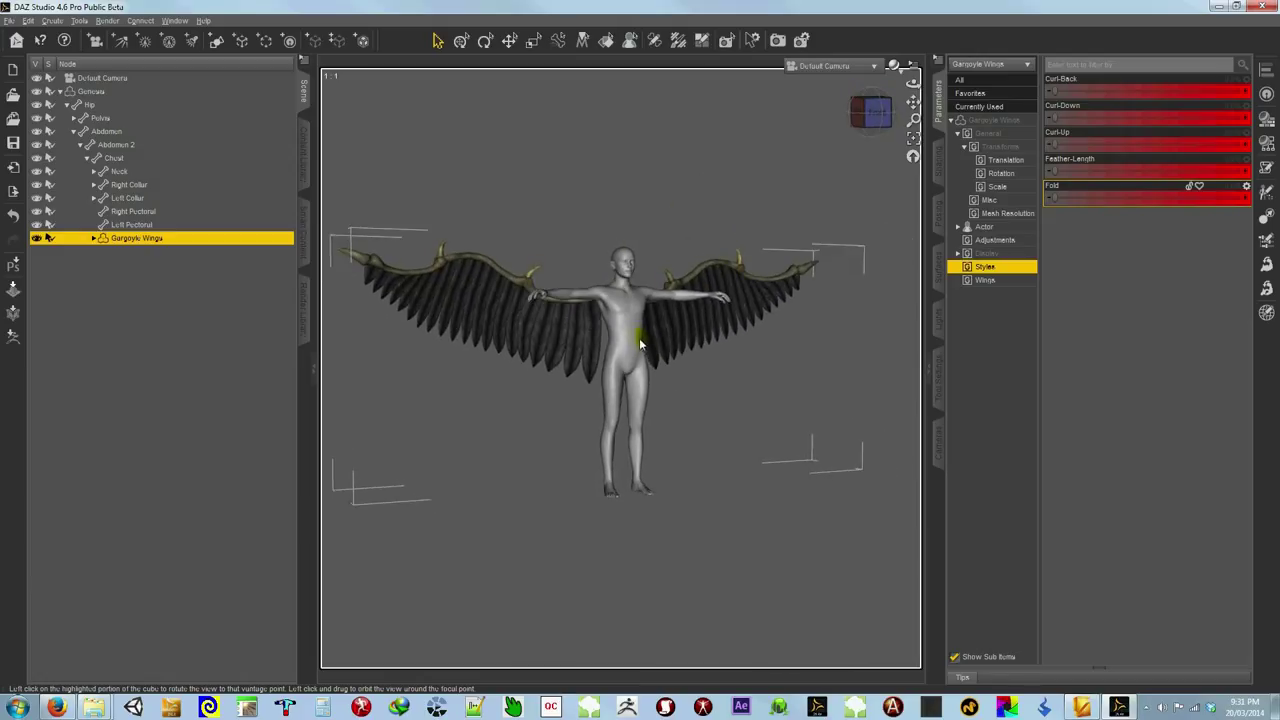
Step: Show the Wings parameter group, test Curl-Ends at 19.3% from the front, and reset it
{"action": "left_click", "coordinate": [986, 281]}
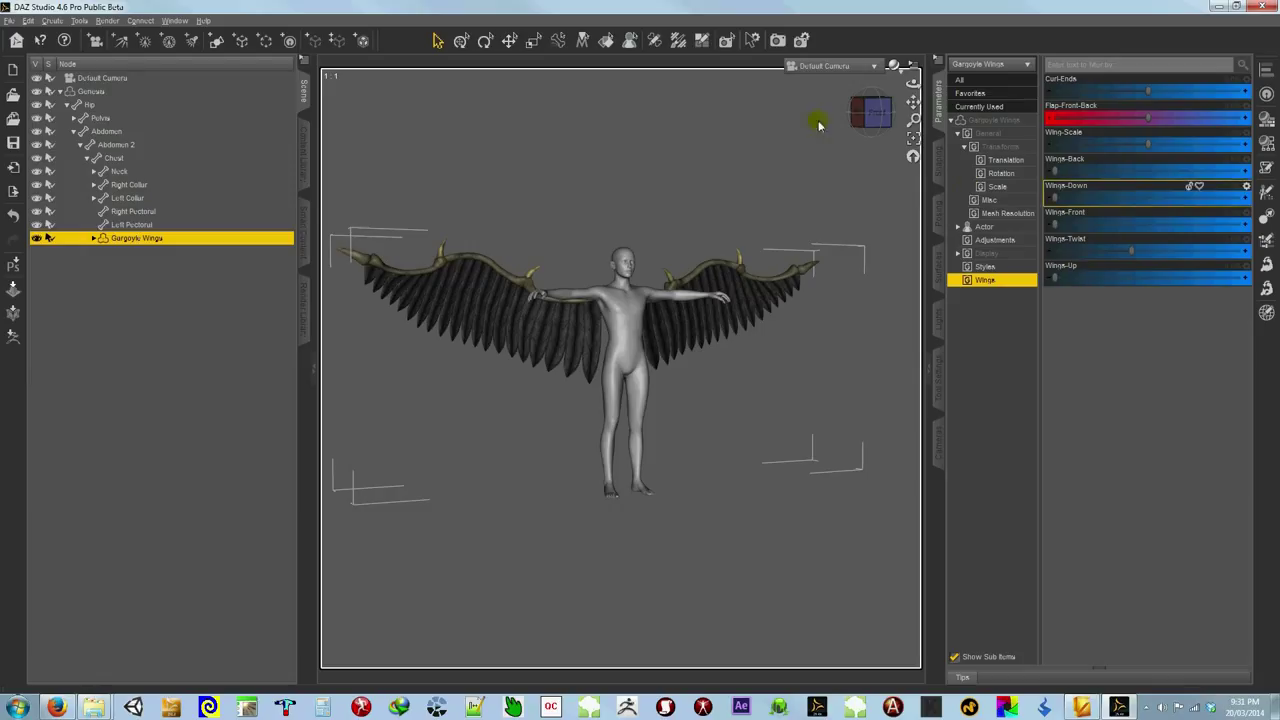
{"action": "left_click_drag", "start_coordinate": [874, 118], "coordinate": [640, 342]}
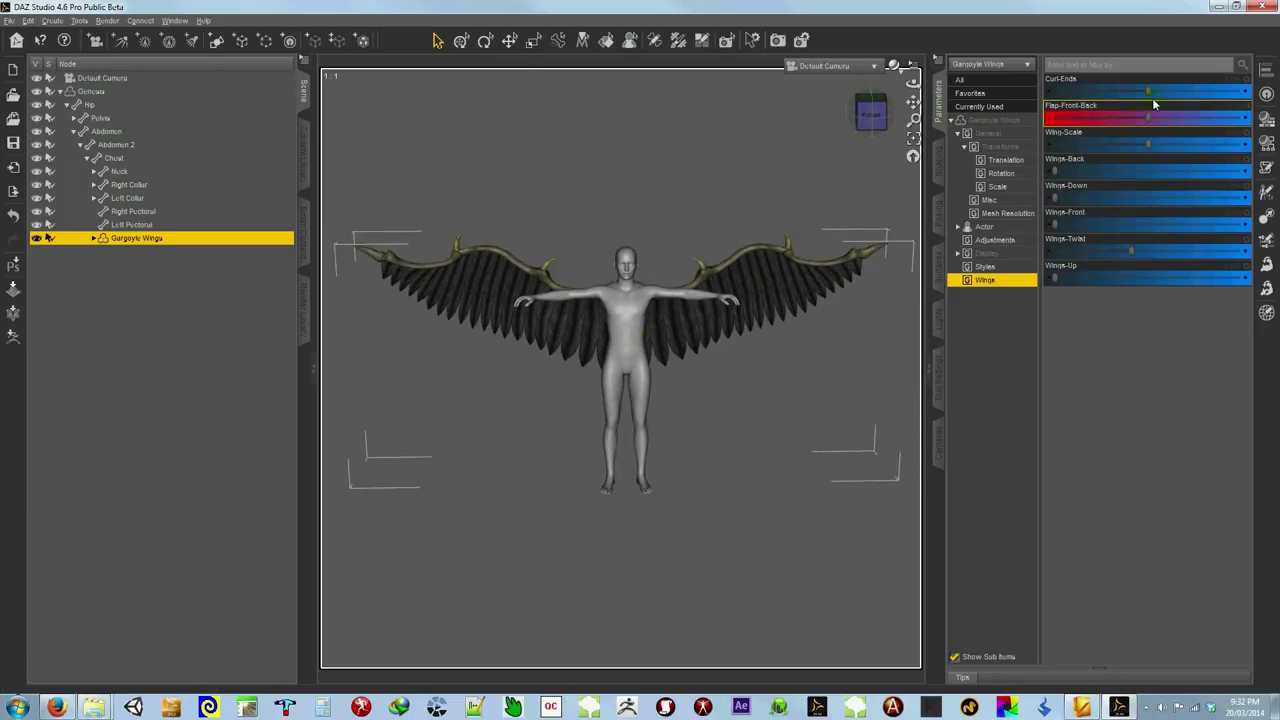
{"action": "left_click_drag", "start_coordinate": [1147, 88], "coordinate": [1169, 113]}
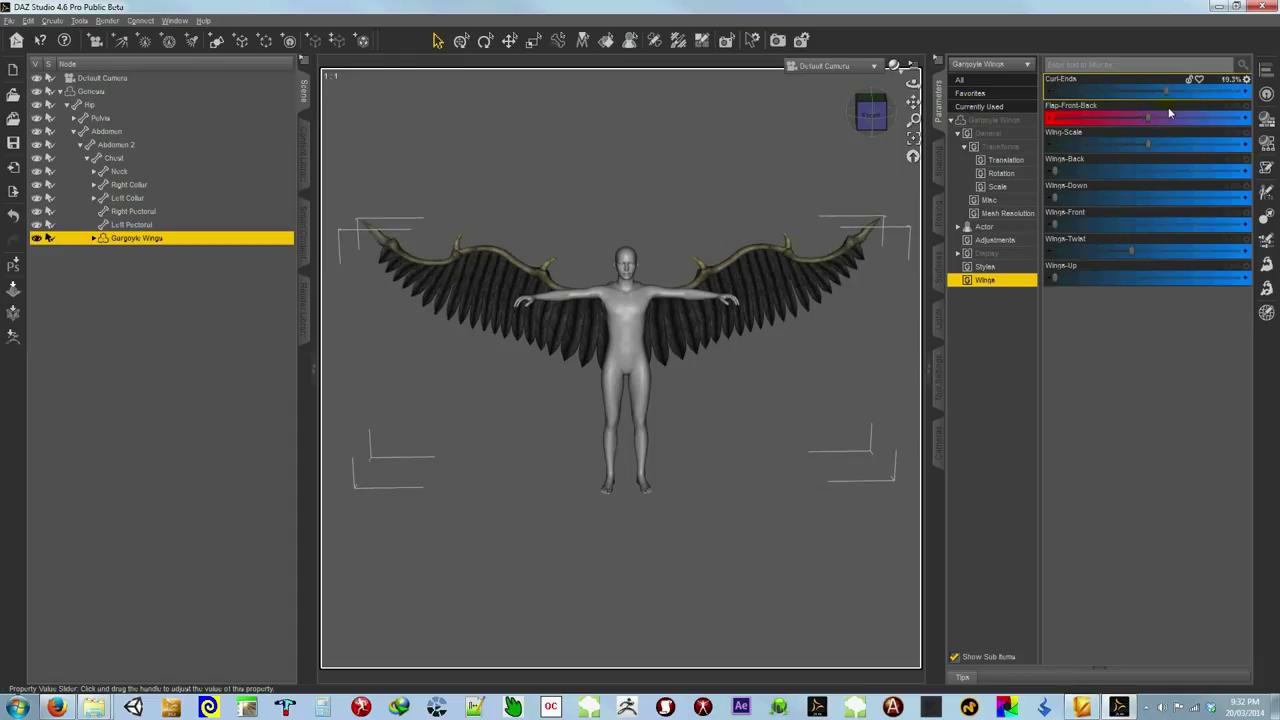
{"action": "left_click", "coordinate": [1237, 86], "text": "alt"}
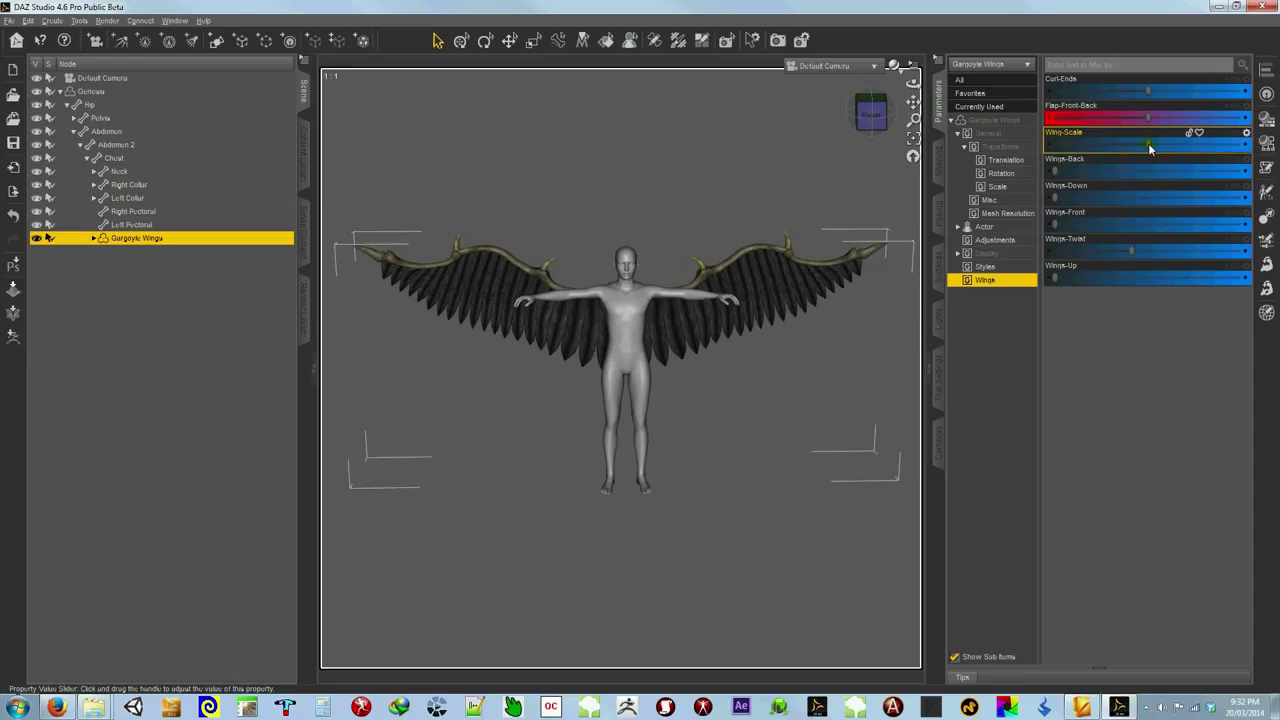
Step: Test a larger Wing-Scale on the wings and reset it to 0
{"action": "left_click_drag", "start_coordinate": [1148, 143], "coordinate": [1200, 160]}
{"action": "left_click", "coordinate": [1231, 133]}
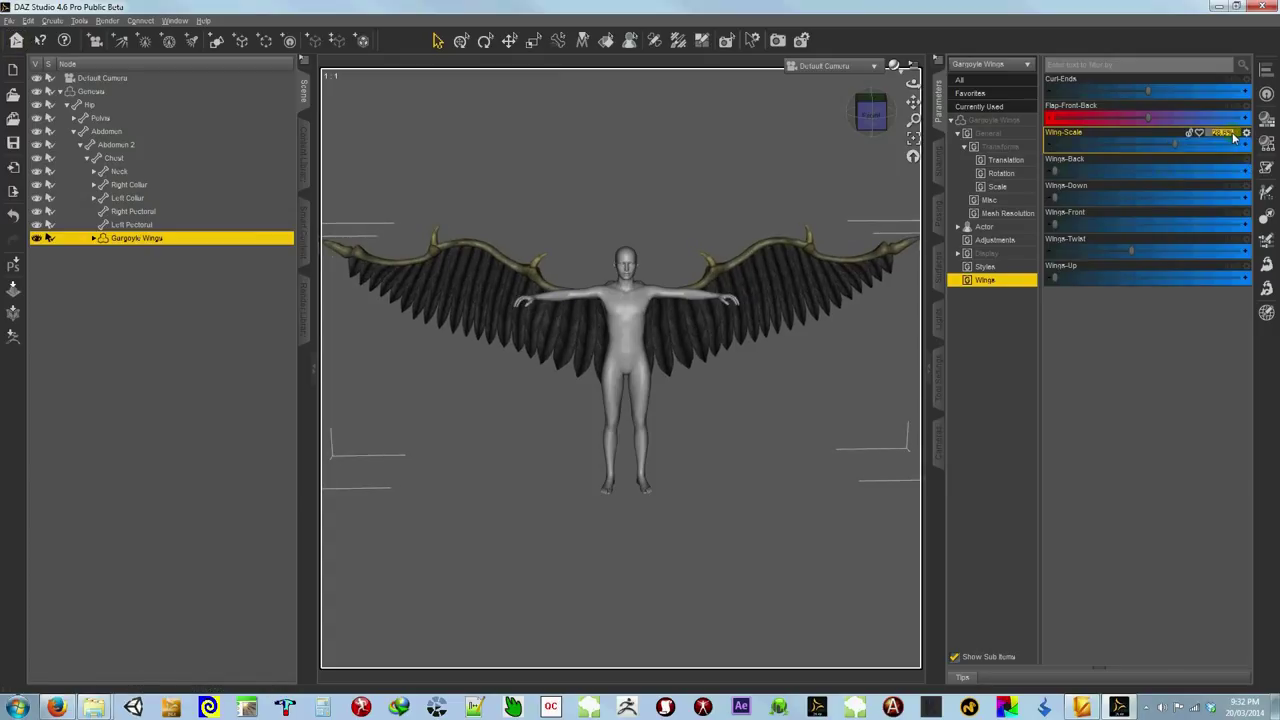
{"action": "type", "text": "0"}
{"action": "key", "text": "Return"}
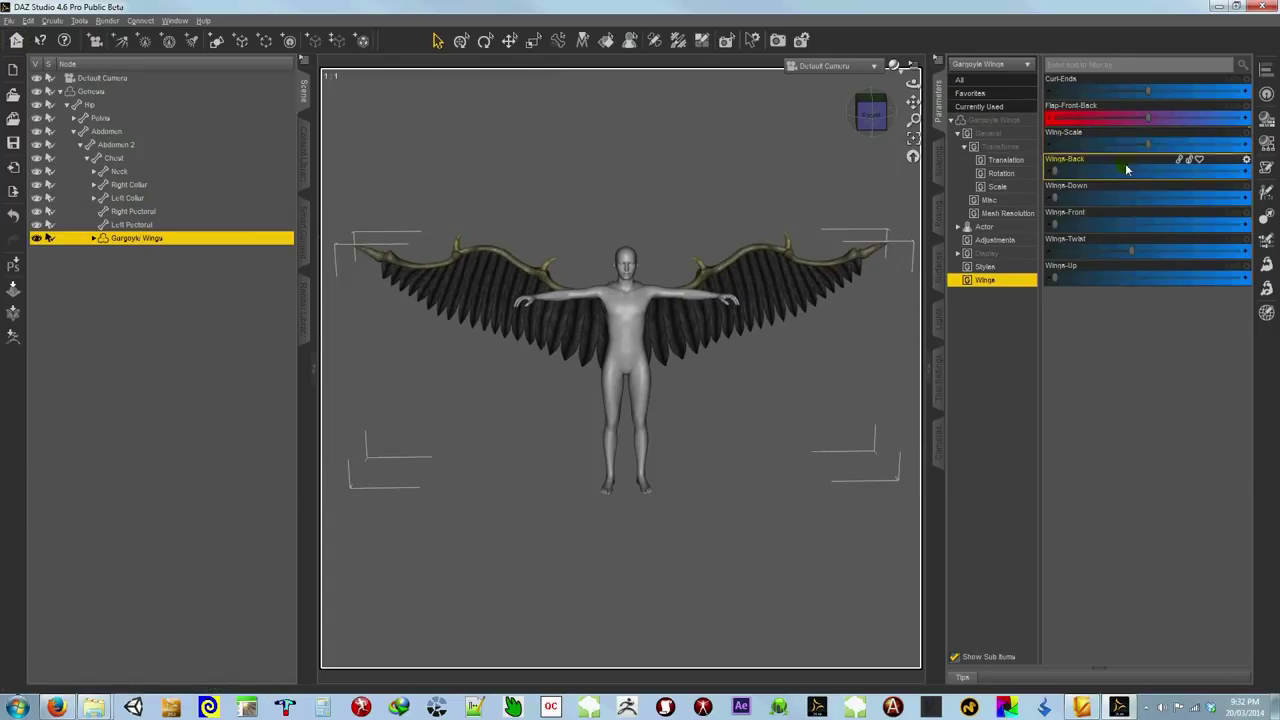
Step: Test Wings-Back at 100%, view the pose from an angle above, and return Wings-Back to 0
{"action": "left_click_drag", "start_coordinate": [1055, 172], "coordinate": [1254, 185]}
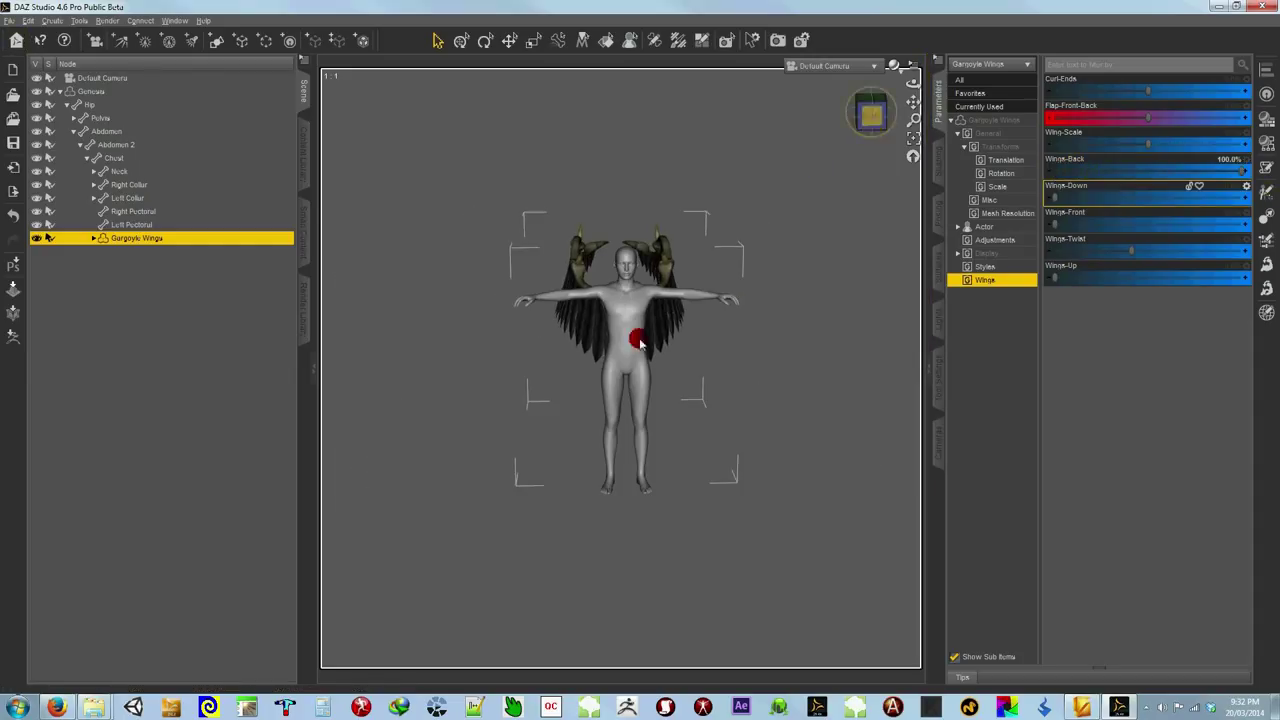
{"action": "left_click_drag", "start_coordinate": [640, 342], "coordinate": [640, 342], "text": "ctrl+alt"}
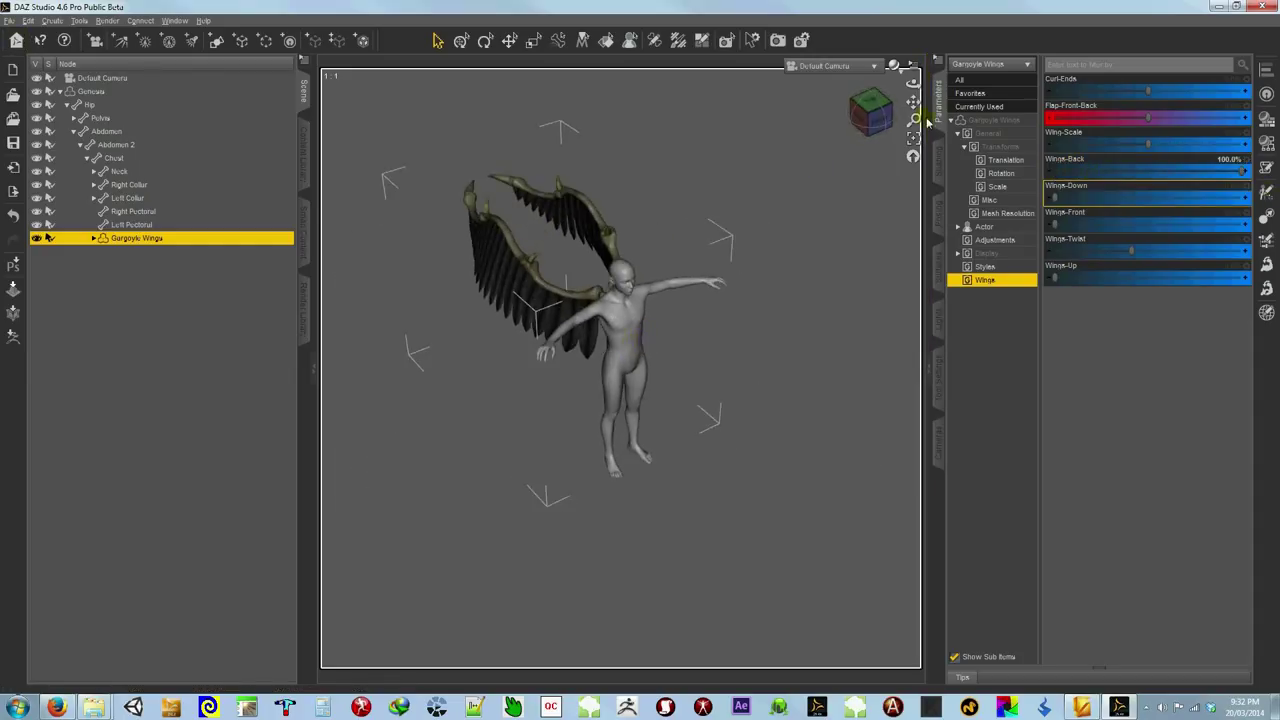
{"action": "left_click_drag", "start_coordinate": [1245, 172], "coordinate": [996, 195]}
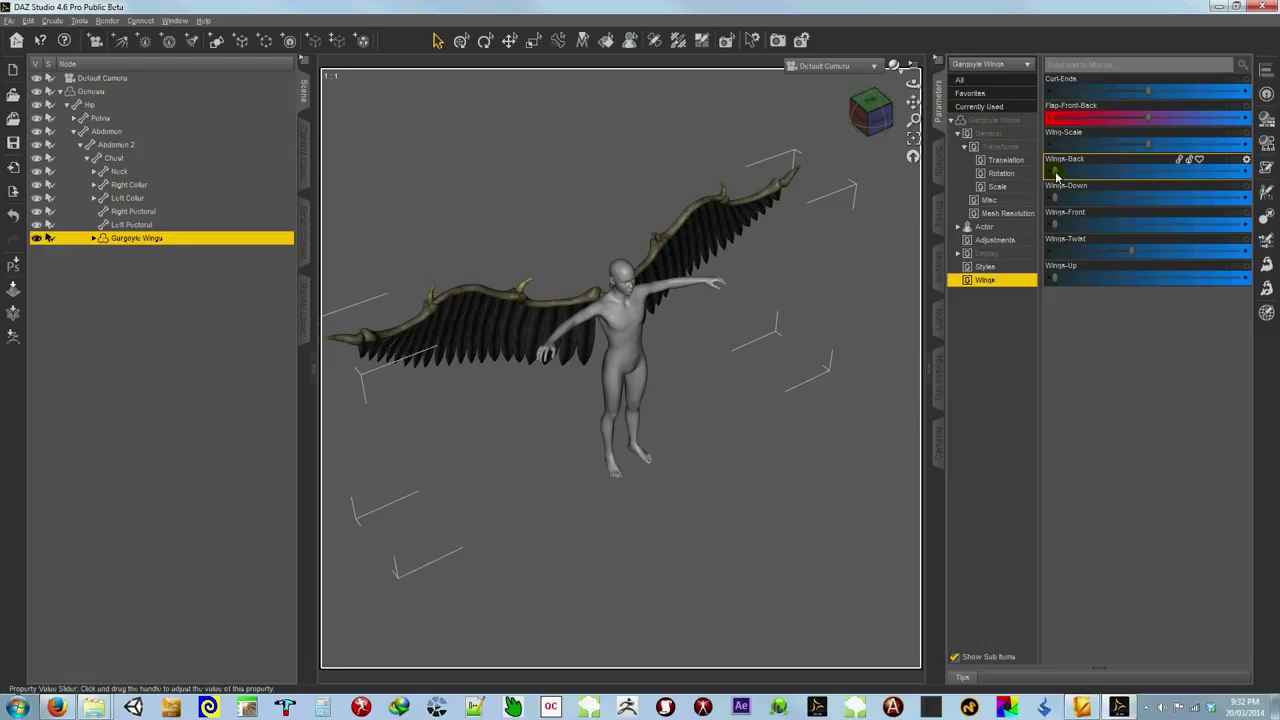
{"action": "left_click_drag", "start_coordinate": [1056, 172], "coordinate": [992, 189]}
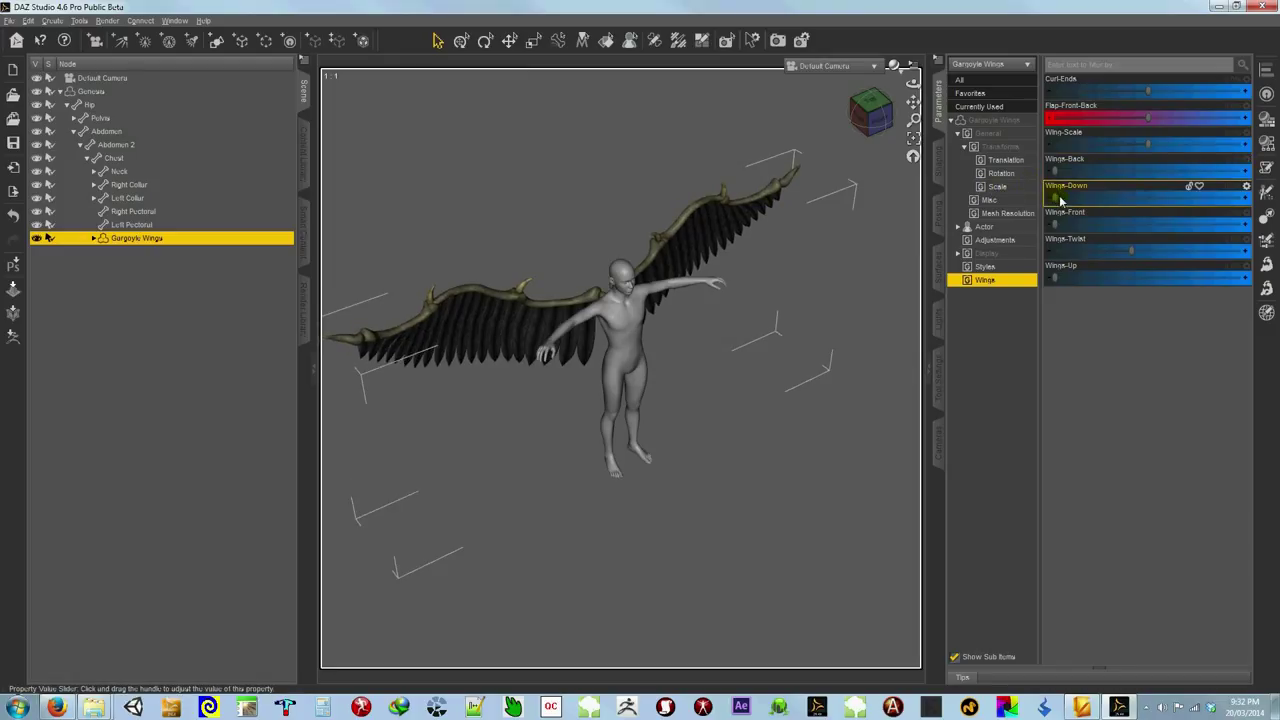
Step: Test and reset Wings-Down, and set Wings-Front to 100% to inspect the pose from the front and slightly above
{"action": "mouse_move", "coordinate": [1055, 200]}
{"action": "left_mouse_down"}
{"action": "mouse_move", "coordinate": [1277, 200]}
{"action": "mouse_move", "coordinate": [1037, 200]}
{"action": "left_mouse_up"}
{"action": "left_click_drag", "start_coordinate": [1117, 200], "coordinate": [1174, 210]}
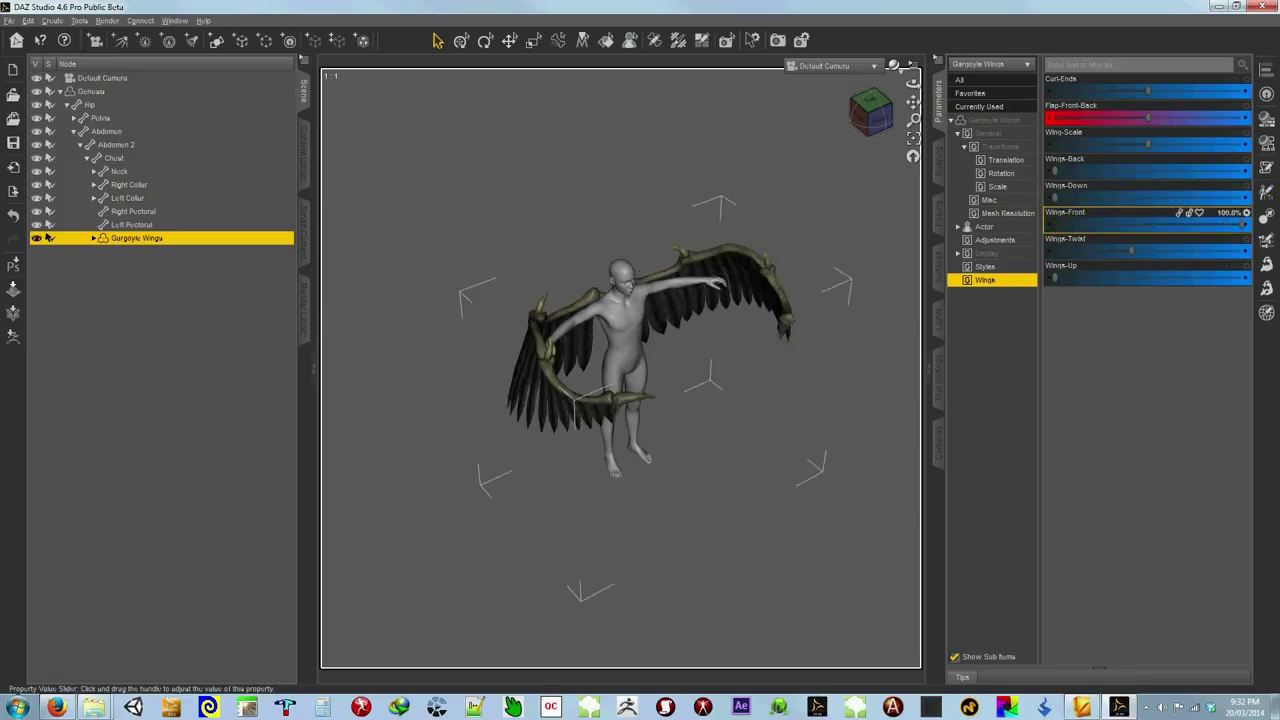
{"action": "left_click", "coordinate": [872, 146]}
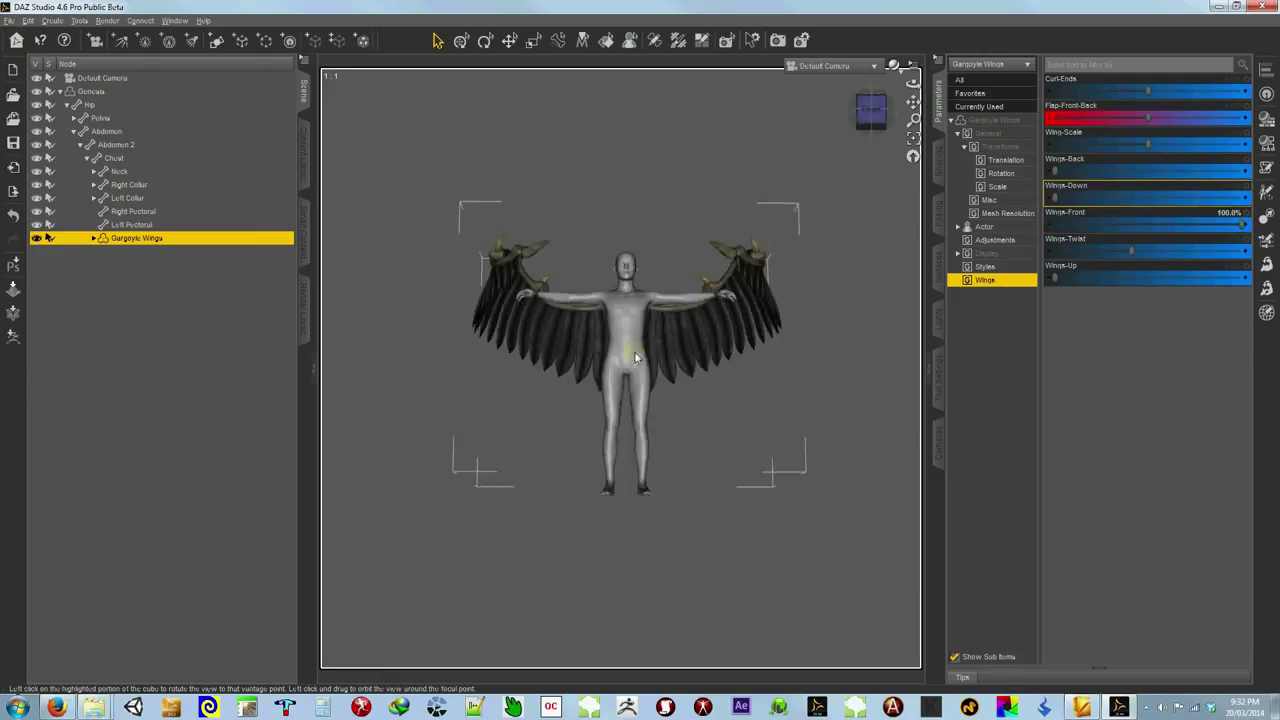
{"action": "left_click_drag", "start_coordinate": [639, 338], "coordinate": [640, 344]}
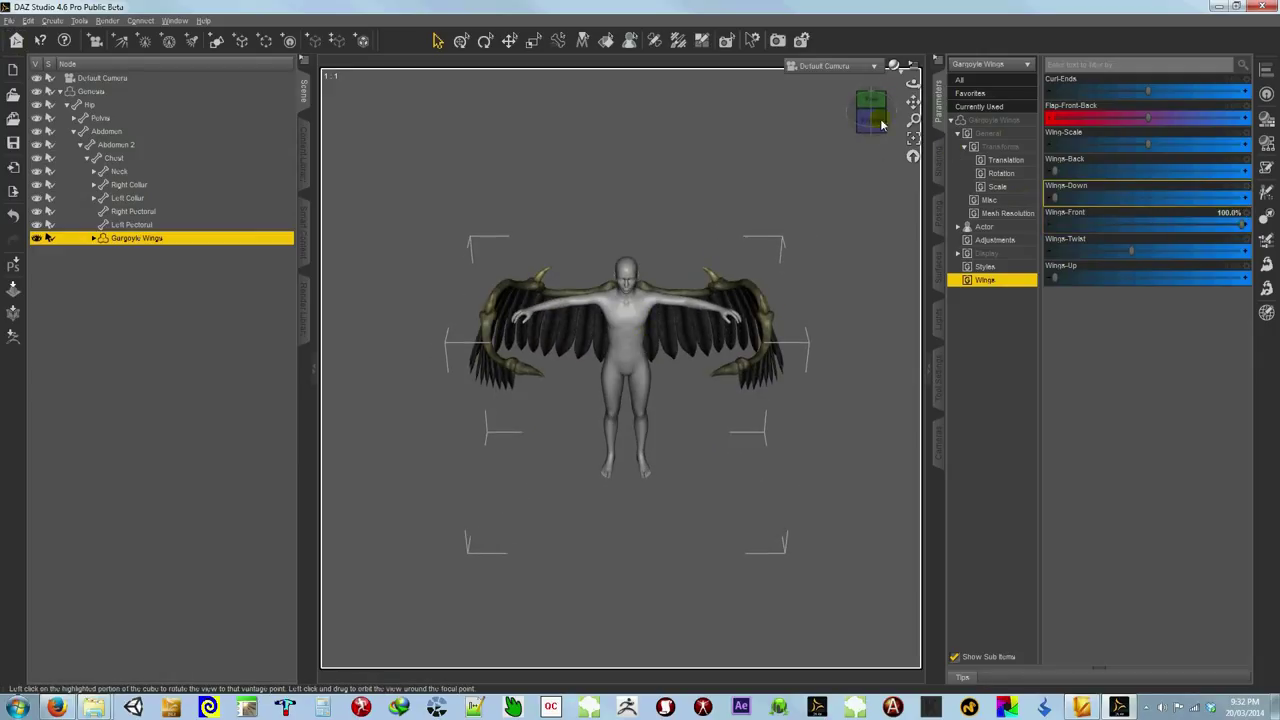
Step: Reset Wings-Front, test a strong Wings-Twist on the wings, and reset the twist
{"action": "mouse_move", "coordinate": [1234, 230]}
{"action": "left_mouse_down"}
{"action": "mouse_move", "coordinate": [1103, 240]}
{"action": "mouse_move", "coordinate": [1267, 247]}
{"action": "mouse_move", "coordinate": [944, 268]}
{"action": "mouse_move", "coordinate": [1240, 248]}
{"action": "mouse_move", "coordinate": [957, 251]}
{"action": "mouse_move", "coordinate": [1236, 246]}
{"action": "left_mouse_up"}
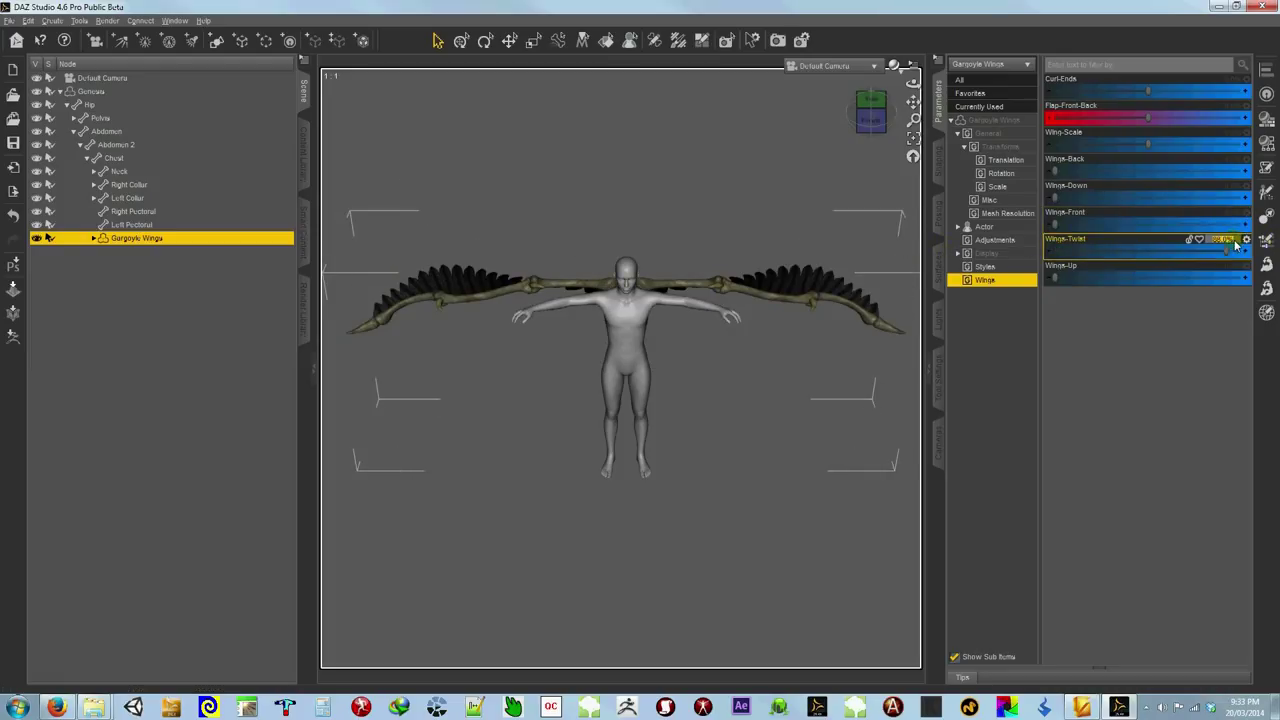
{"action": "left_click", "coordinate": [1236, 246], "text": "alt"}
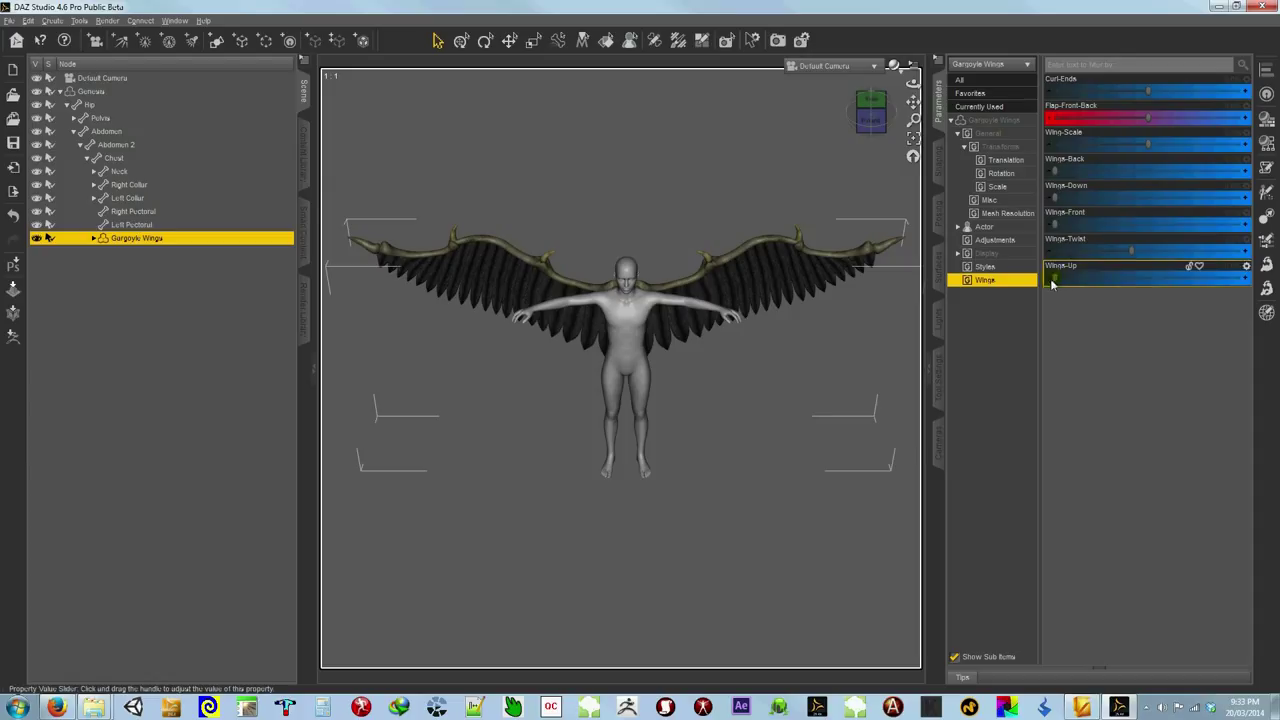
Step: Set Wings-Up to 100% and view the raised wings from the front
{"action": "left_click_drag", "start_coordinate": [1050, 282], "coordinate": [1242, 279]}
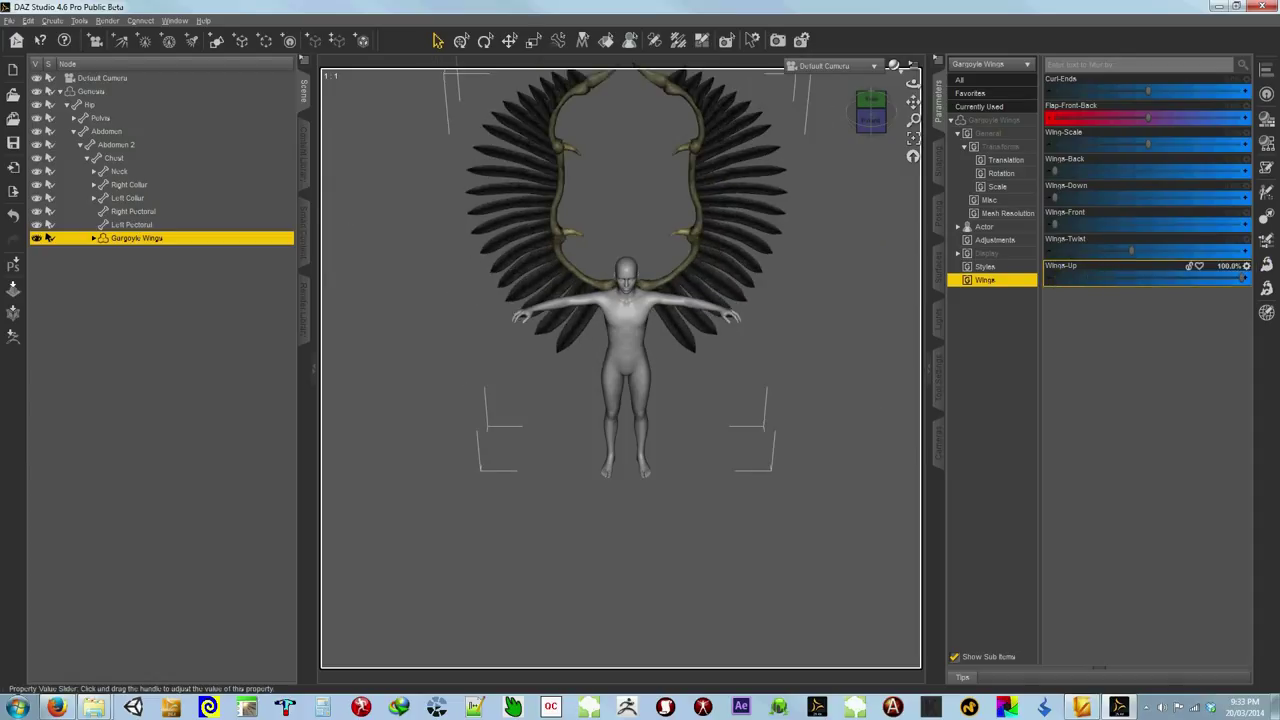
{"action": "left_click", "coordinate": [870, 118]}
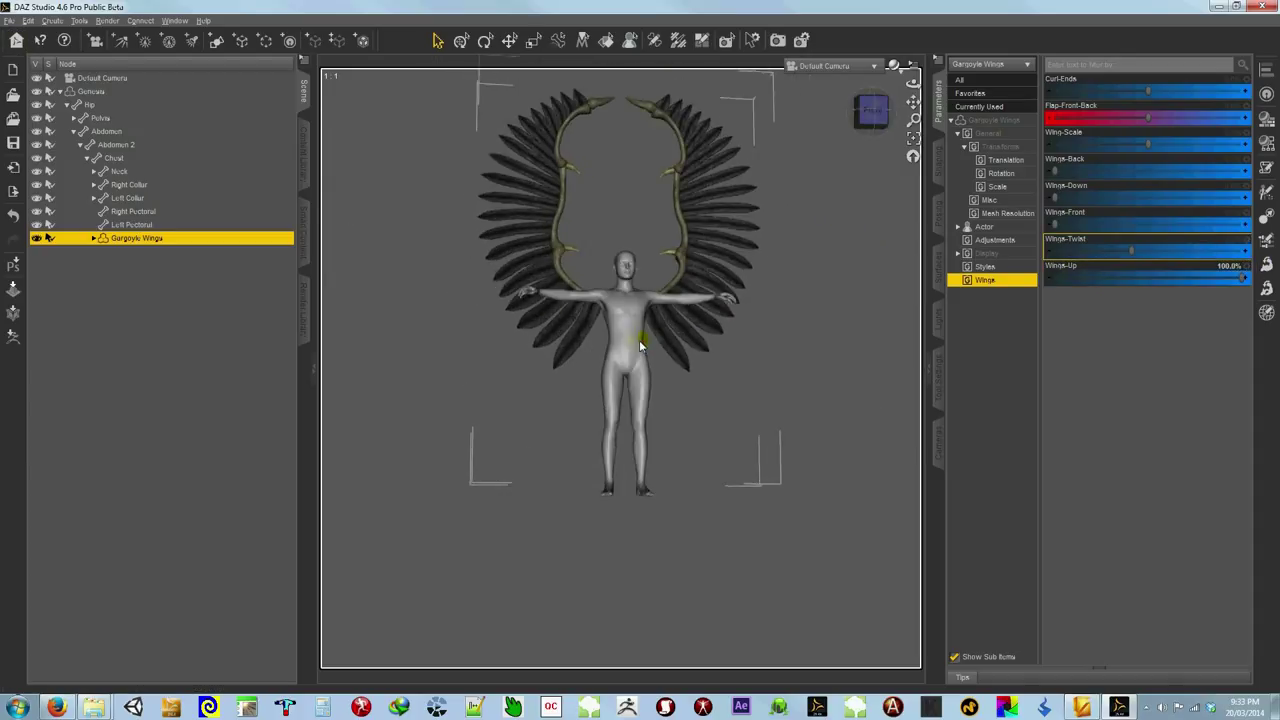
{"action": "left_click_drag", "start_coordinate": [620, 344], "coordinate": [641, 343], "text": "ctrl+alt"}
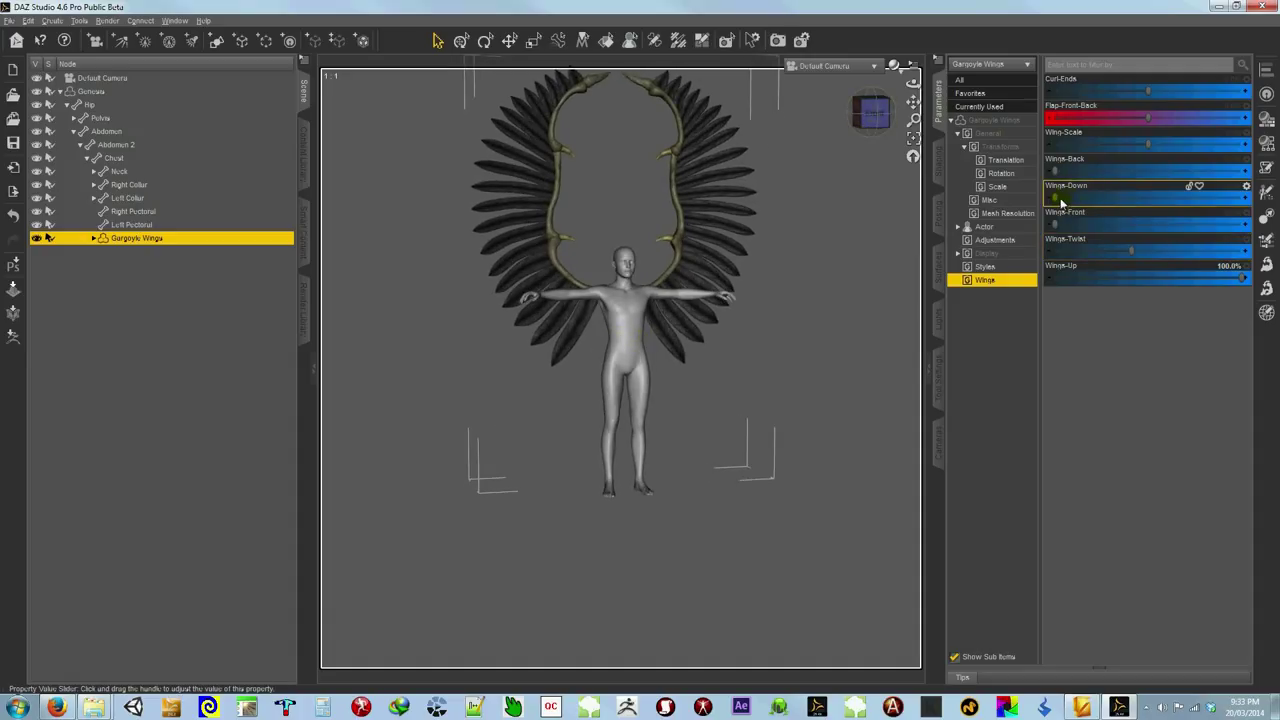
Step: Try Wings-Down and a 100% Wings-Twist on the raised wings, resetting Wings-Down and reducing the twist to 10.8%
{"action": "left_click_drag", "start_coordinate": [1057, 199], "coordinate": [948, 208]}
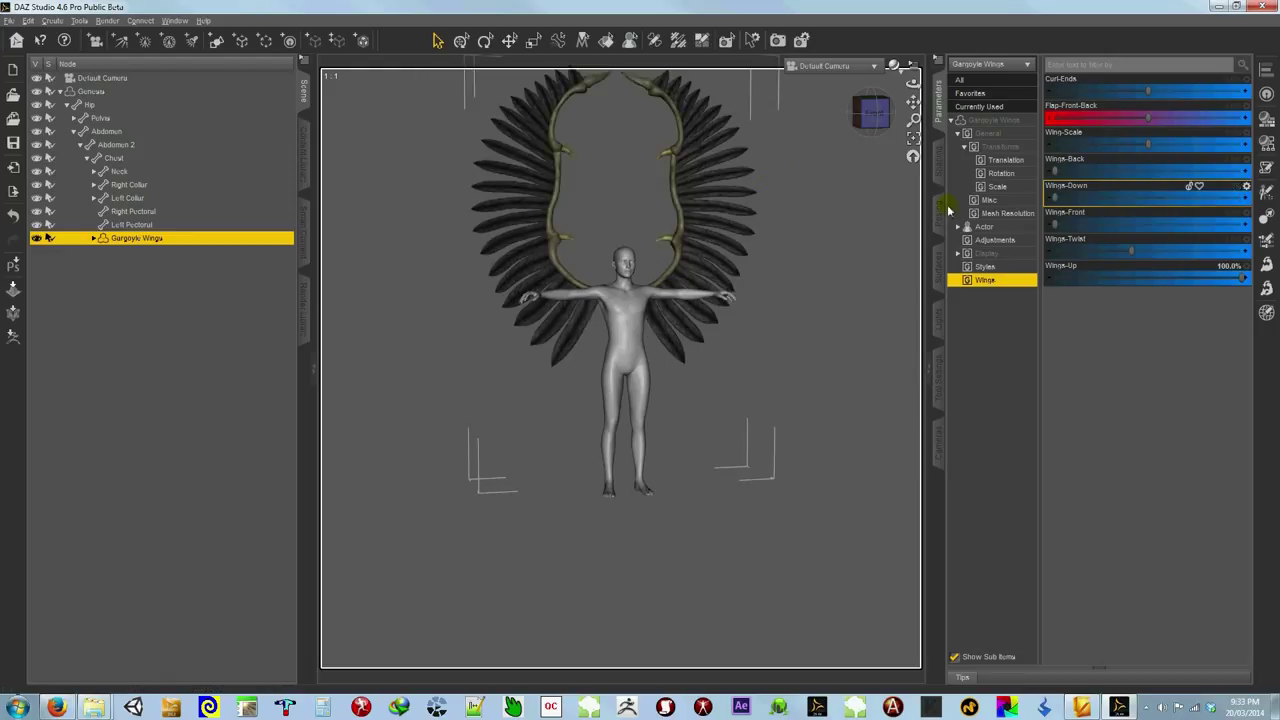
{"action": "left_click_drag", "start_coordinate": [1135, 255], "coordinate": [1108, 240]}
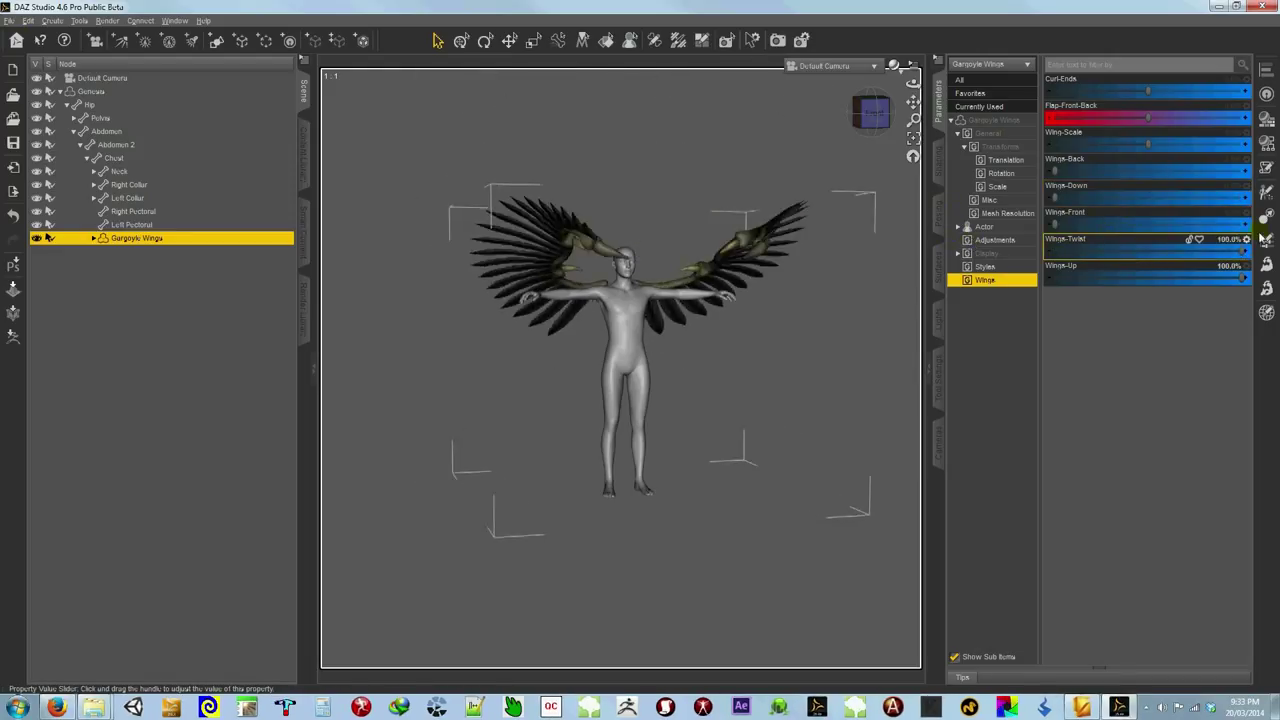
{"action": "left_click_drag", "start_coordinate": [1258, 238], "coordinate": [1146, 250]}
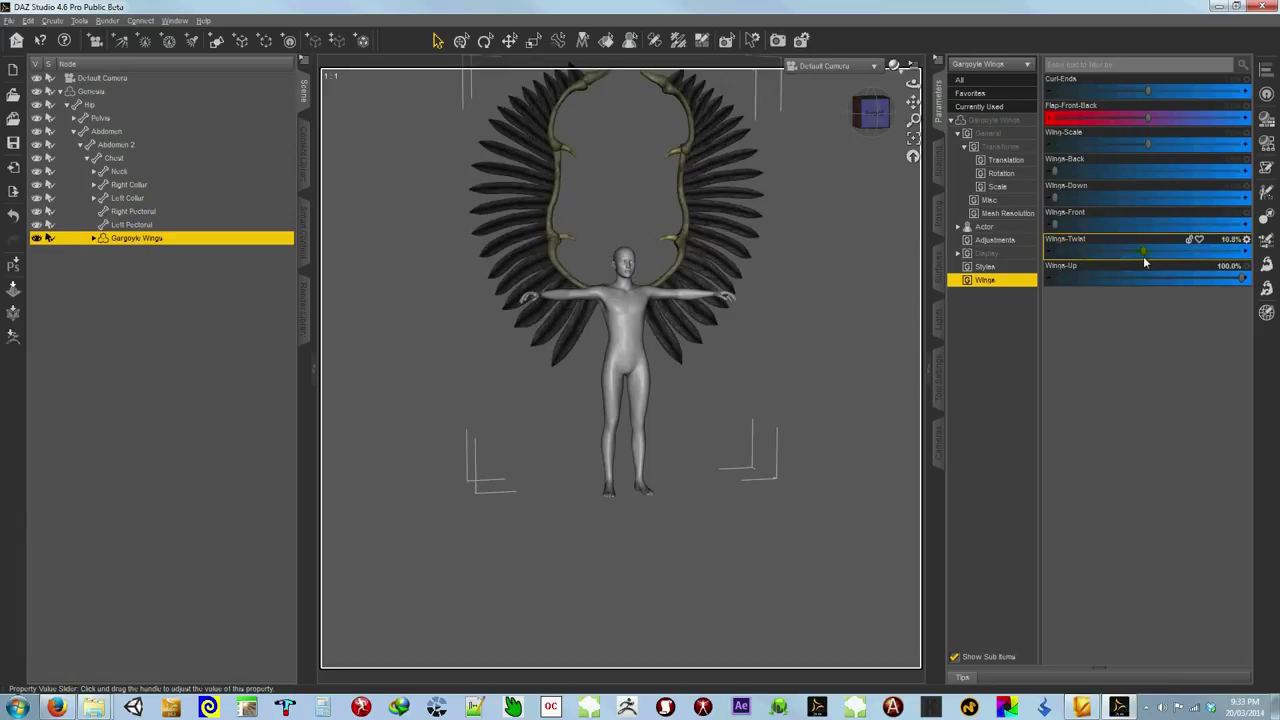
Step: Reset Wings-Twist and Wings-Up to 0 so the wings return to their spread pose
{"action": "left_click", "coordinate": [1226, 240]}
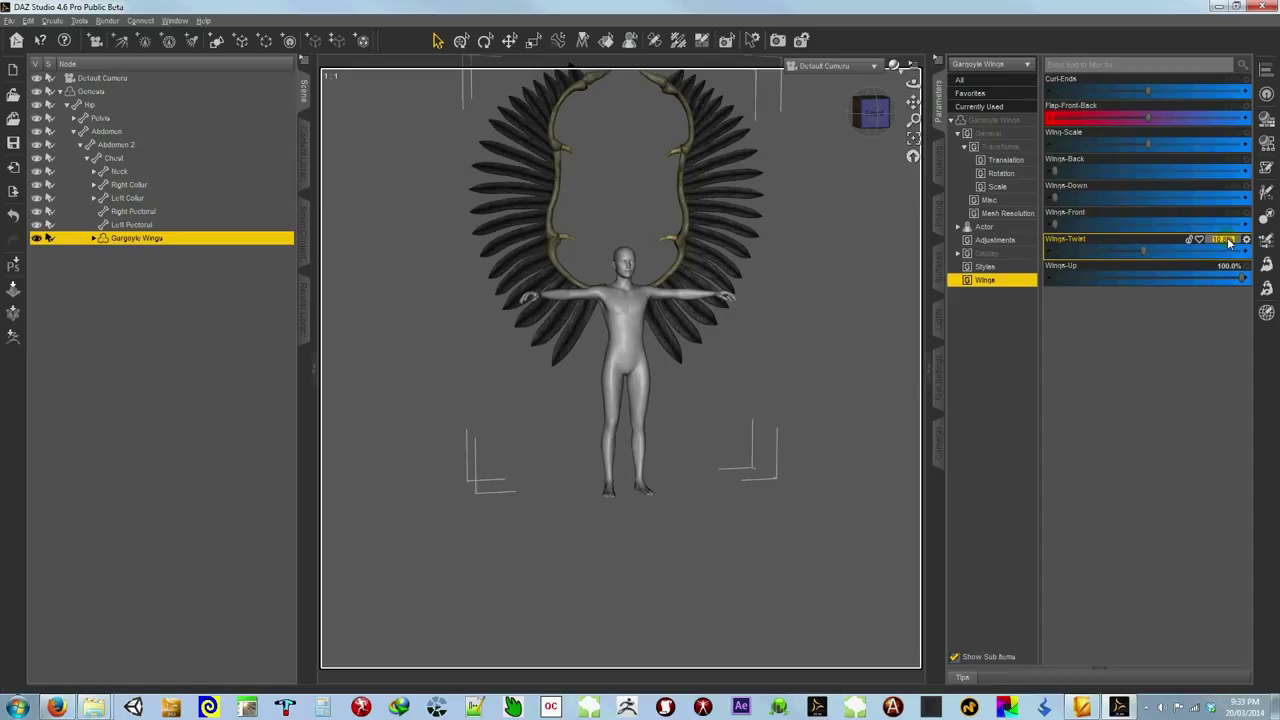
{"action": "key", "text": "Return"}
{"action": "left_click", "coordinate": [1224, 268]}
{"action": "type", "text": "0"}
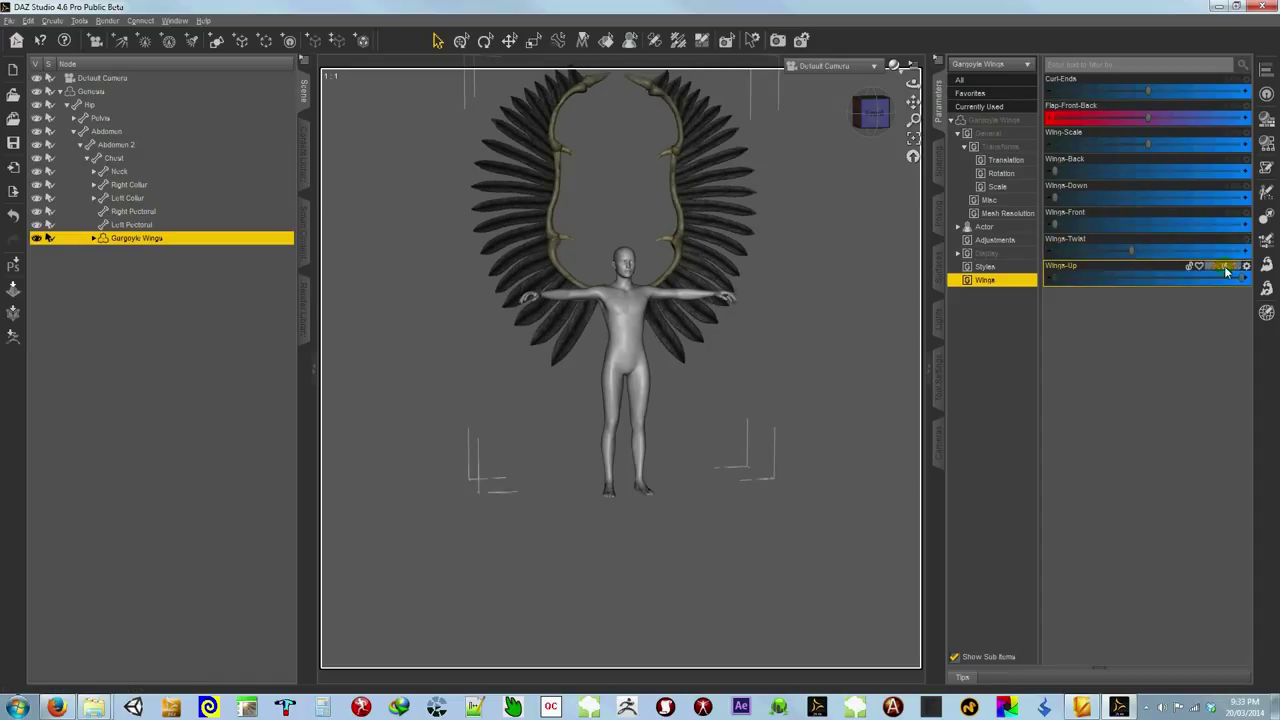
{"action": "key", "text": "Return"}
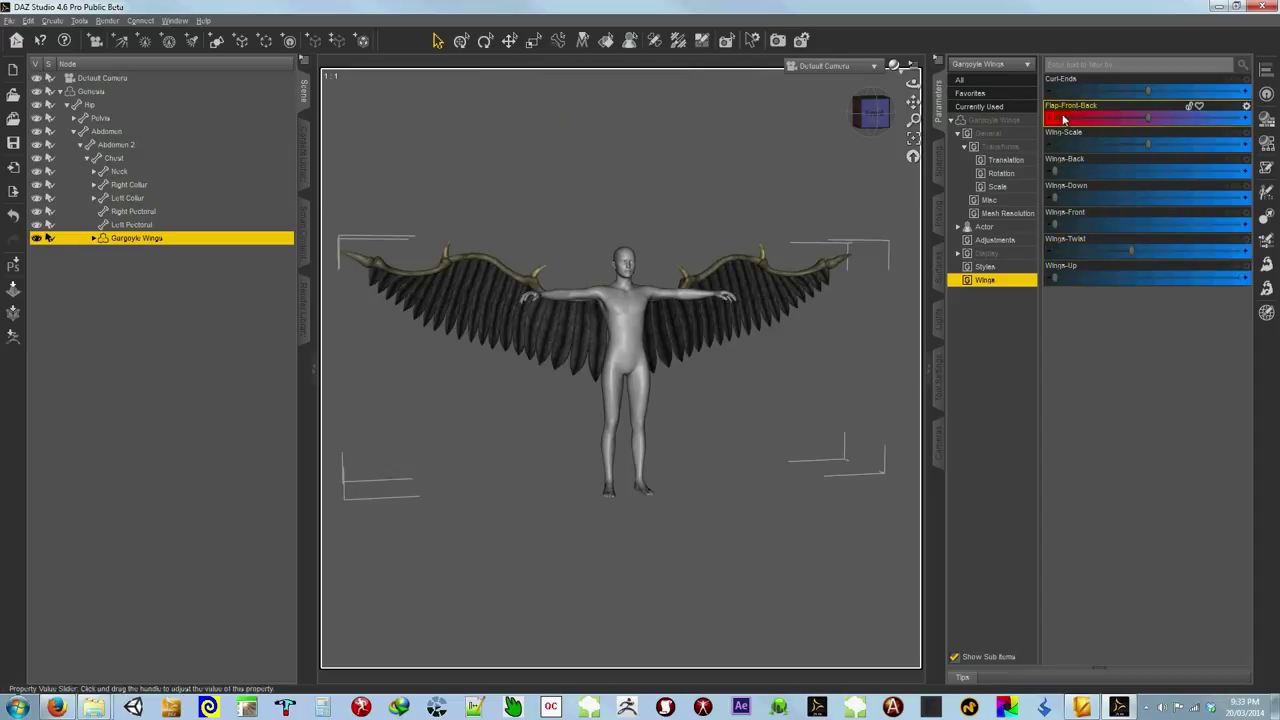
Step: Test Flap-Front-Back at 8.6% and 100% from a raised angle, and reduce it to 3.6%
{"action": "mouse_move", "coordinate": [1150, 120]}
{"action": "left_mouse_down"}
{"action": "mouse_move", "coordinate": [1262, 128]}
{"action": "mouse_move", "coordinate": [1136, 128]}
{"action": "mouse_move", "coordinate": [1156, 129]}
{"action": "left_mouse_up"}
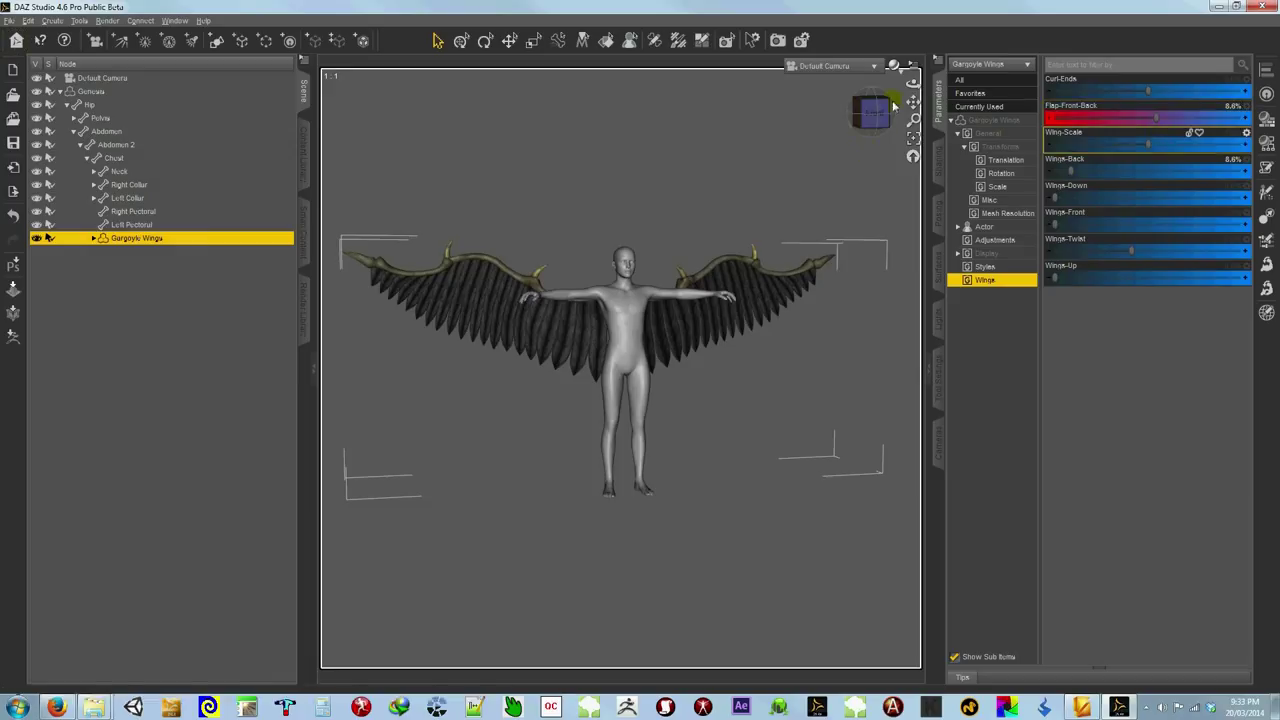
{"action": "left_click_drag", "start_coordinate": [869, 113], "coordinate": [643, 344]}
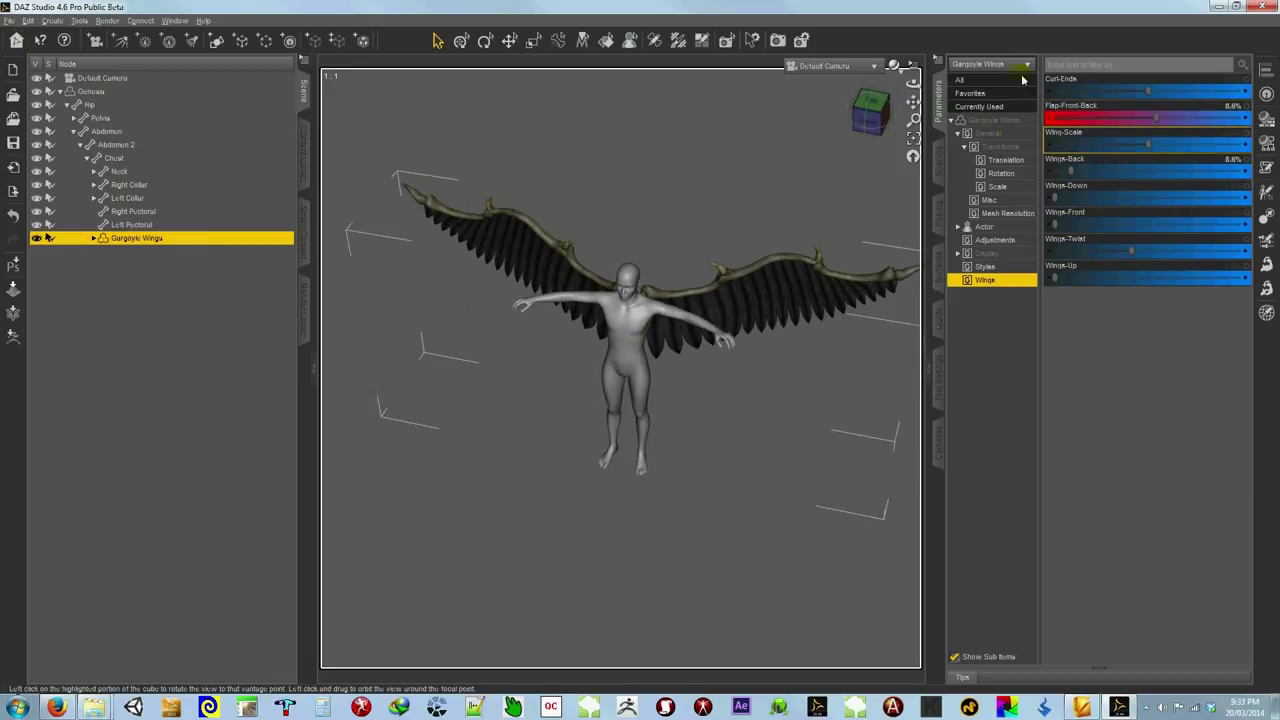
{"action": "left_click_drag", "start_coordinate": [1157, 122], "coordinate": [1269, 112]}
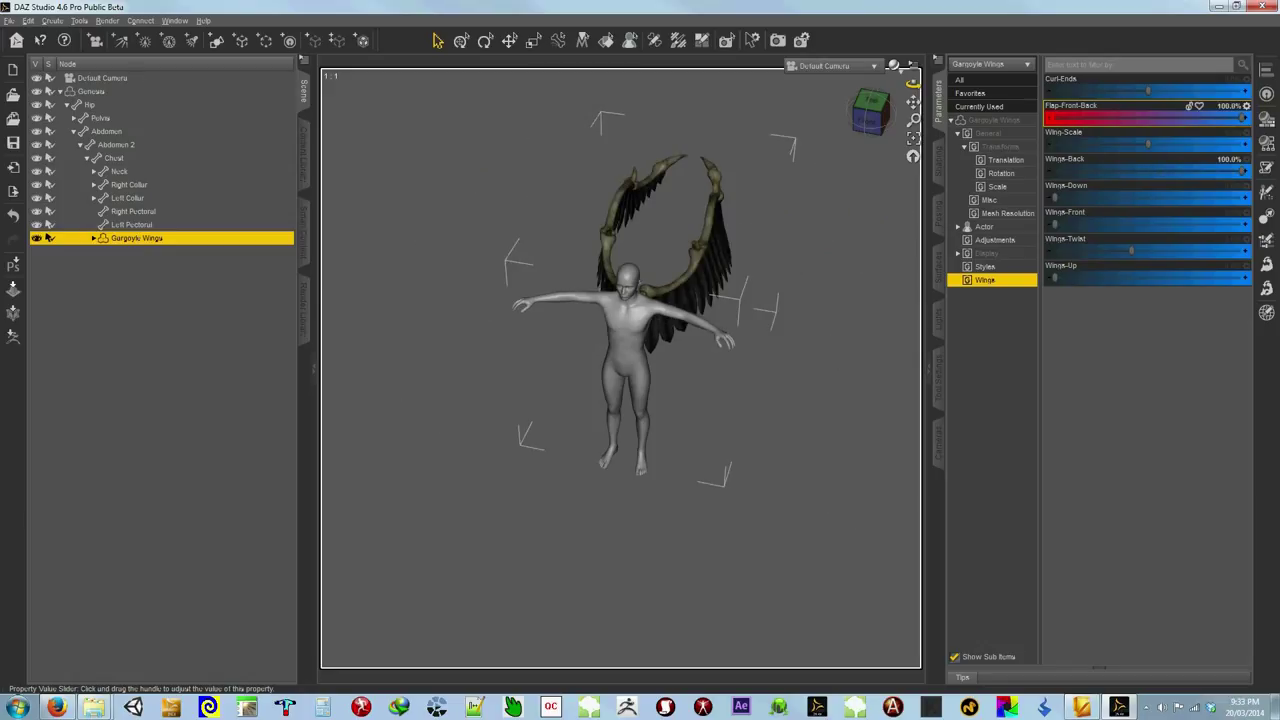
{"action": "left_click_drag", "start_coordinate": [1269, 112], "coordinate": [1151, 122]}
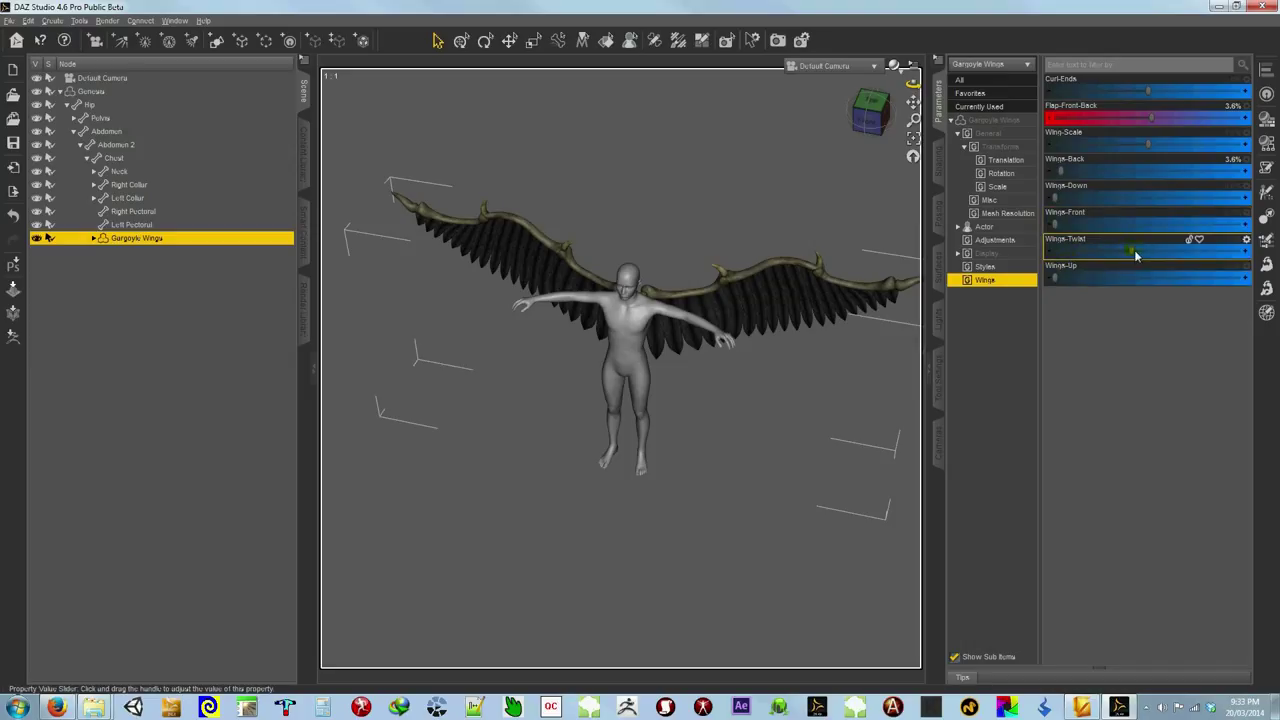
Step: Set Wings-Twist to 62.4% and test Flap-Front-Back in a side view, ending at -3.6%
{"action": "left_click_drag", "start_coordinate": [1131, 250], "coordinate": [1198, 248]}
{"action": "mouse_move", "coordinate": [1157, 119]}
{"action": "left_mouse_down"}
{"action": "mouse_move", "coordinate": [1245, 118]}
{"action": "mouse_move", "coordinate": [1097, 125]}
{"action": "mouse_move", "coordinate": [1213, 135]}
{"action": "mouse_move", "coordinate": [1163, 133]}
{"action": "left_mouse_up"}
{"action": "left_click_drag", "start_coordinate": [868, 127], "coordinate": [640, 343]}
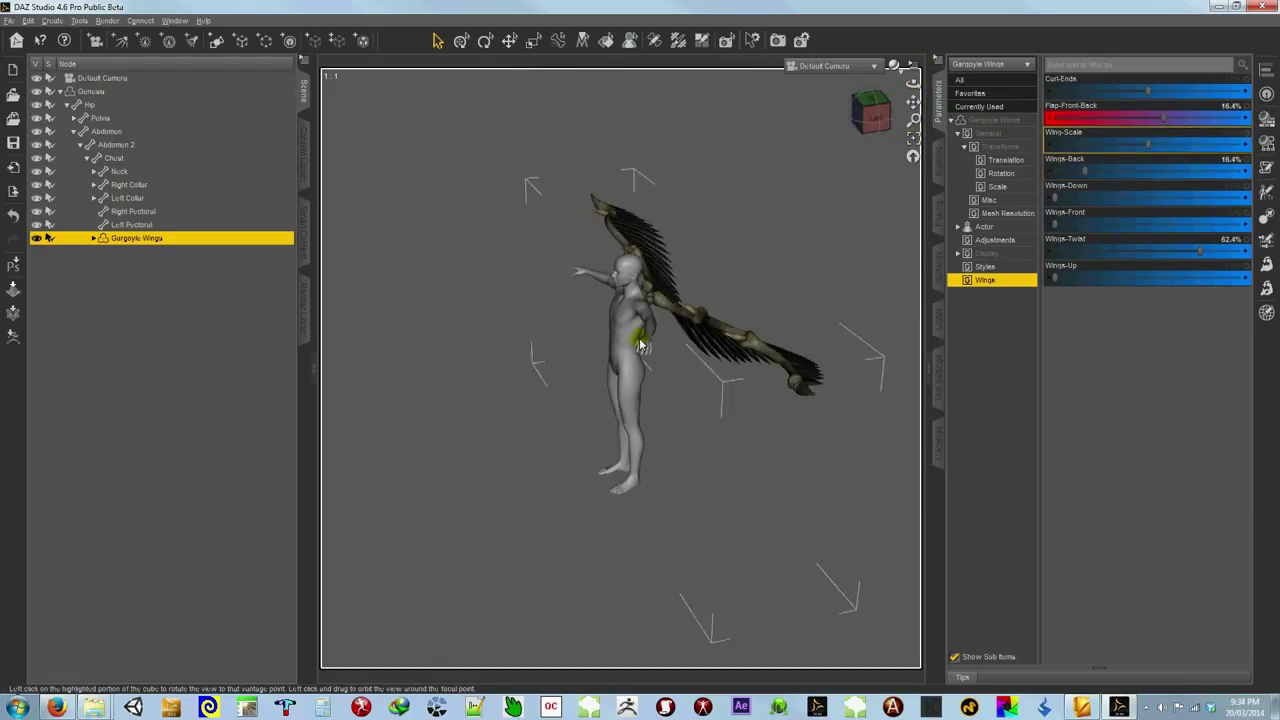
{"action": "mouse_move", "coordinate": [1157, 120]}
{"action": "left_mouse_down"}
{"action": "mouse_move", "coordinate": [1240, 118]}
{"action": "mouse_move", "coordinate": [1089, 134]}
{"action": "mouse_move", "coordinate": [1166, 131]}
{"action": "left_mouse_up"}
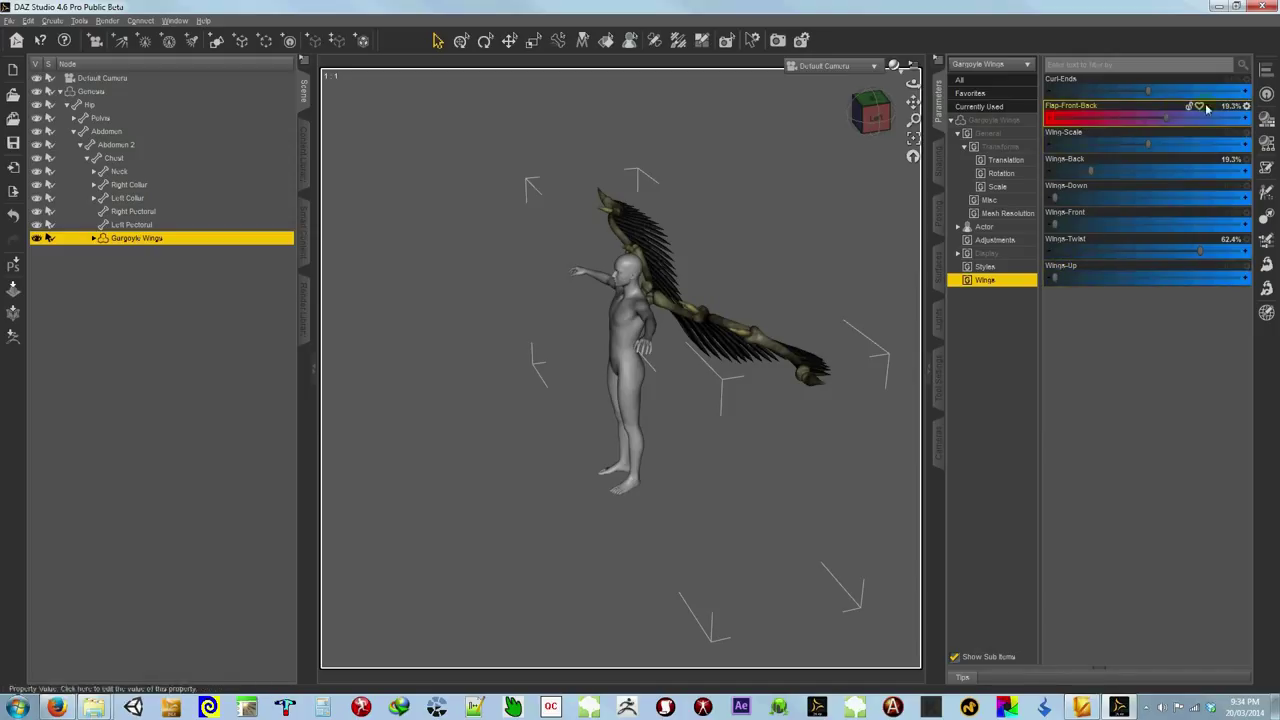
{"action": "mouse_move", "coordinate": [1168, 119]}
{"action": "left_mouse_down"}
{"action": "mouse_move", "coordinate": [1235, 119]}
{"action": "mouse_move", "coordinate": [1045, 130]}
{"action": "mouse_move", "coordinate": [1157, 124]}
{"action": "mouse_move", "coordinate": [1146, 127]}
{"action": "left_mouse_up"}
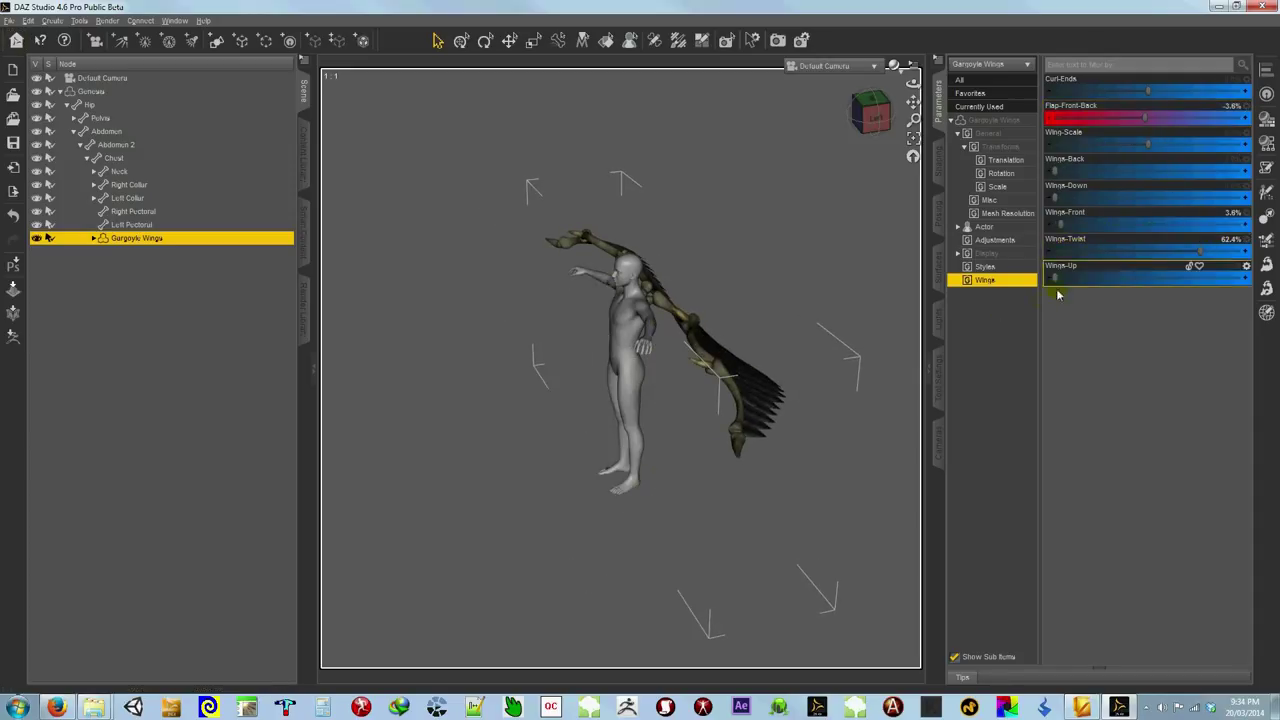
Step: Set Wings-Up to 51.1%, Flap-Front-Back to 68.6% and Curl-Ends to 55.0% on the wings
{"action": "left_click_drag", "start_coordinate": [1057, 280], "coordinate": [1150, 277]}
{"action": "left_click_drag", "start_coordinate": [1145, 119], "coordinate": [1215, 141]}
{"action": "left_click_drag", "start_coordinate": [642, 340], "coordinate": [642, 344], "text": "ctrl+alt"}
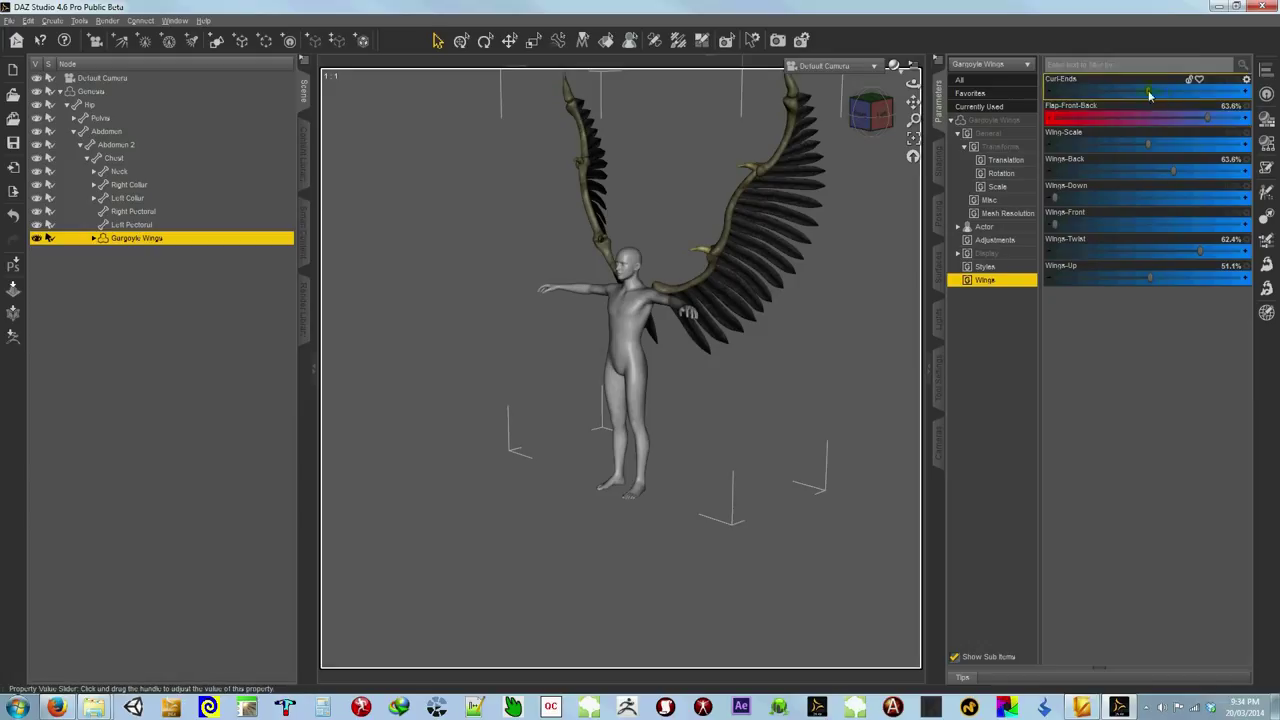
{"action": "left_click_drag", "start_coordinate": [1149, 94], "coordinate": [1213, 115]}
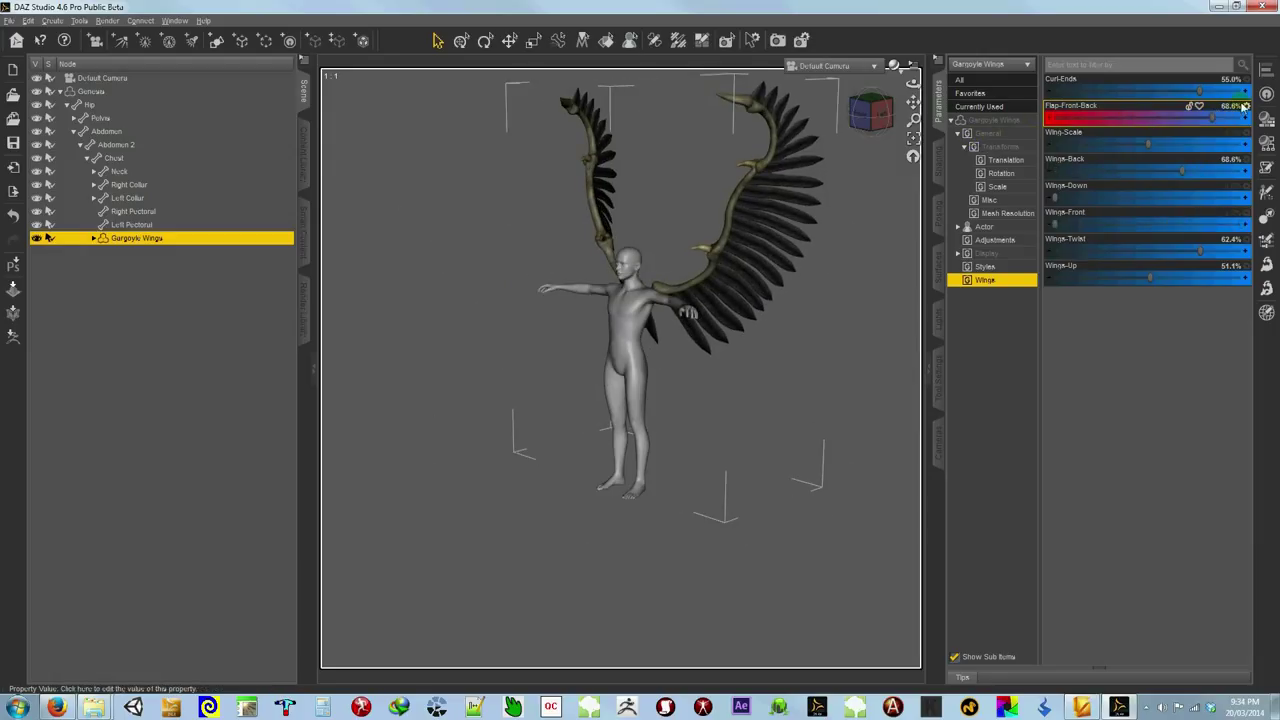
Step: Reset Flap-Front-Back to 0 on the curled, raised wings
{"action": "left_click", "coordinate": [1226, 113]}
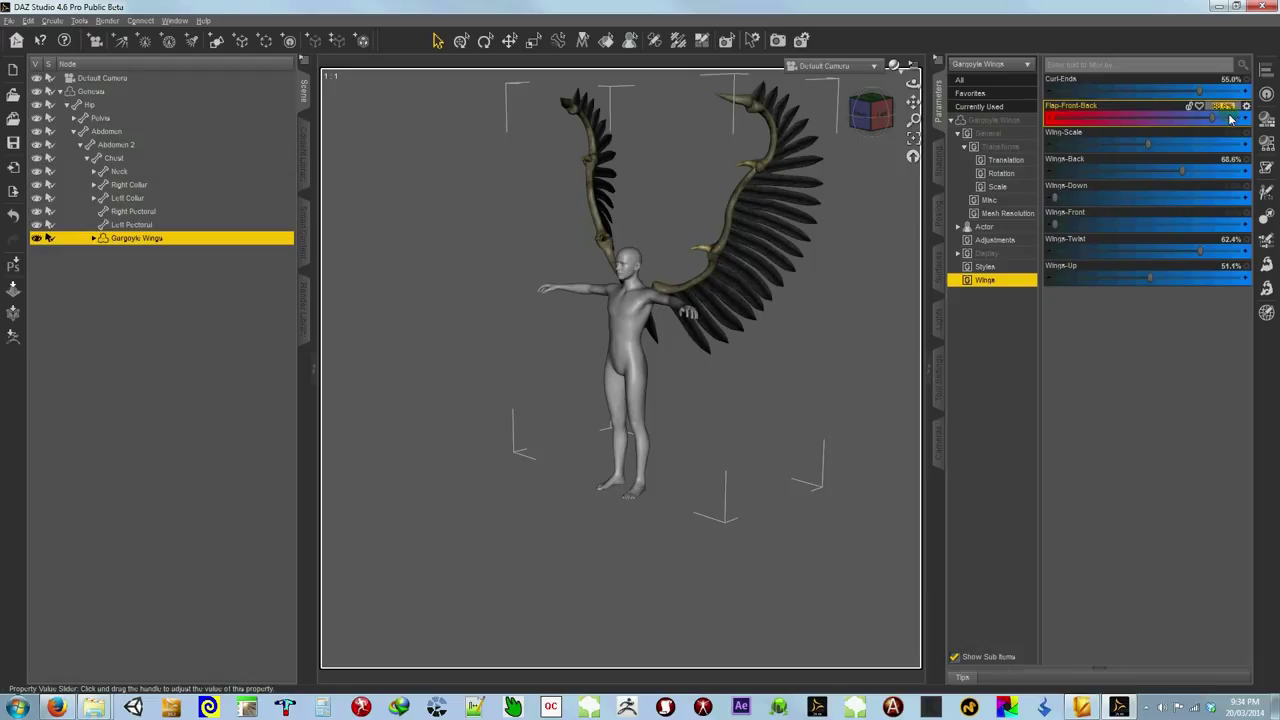
{"action": "type", "text": "0"}
{"action": "key", "text": "Return"}
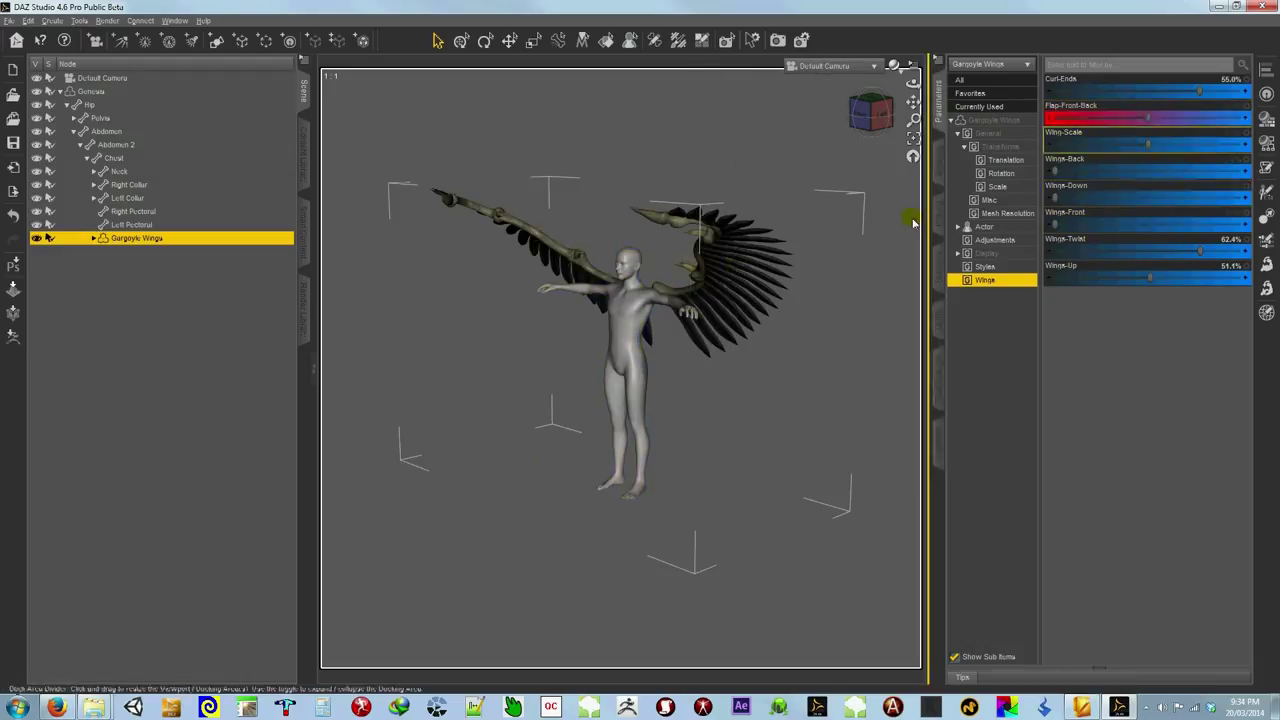
{"action": "left_click", "coordinate": [1004, 281]}
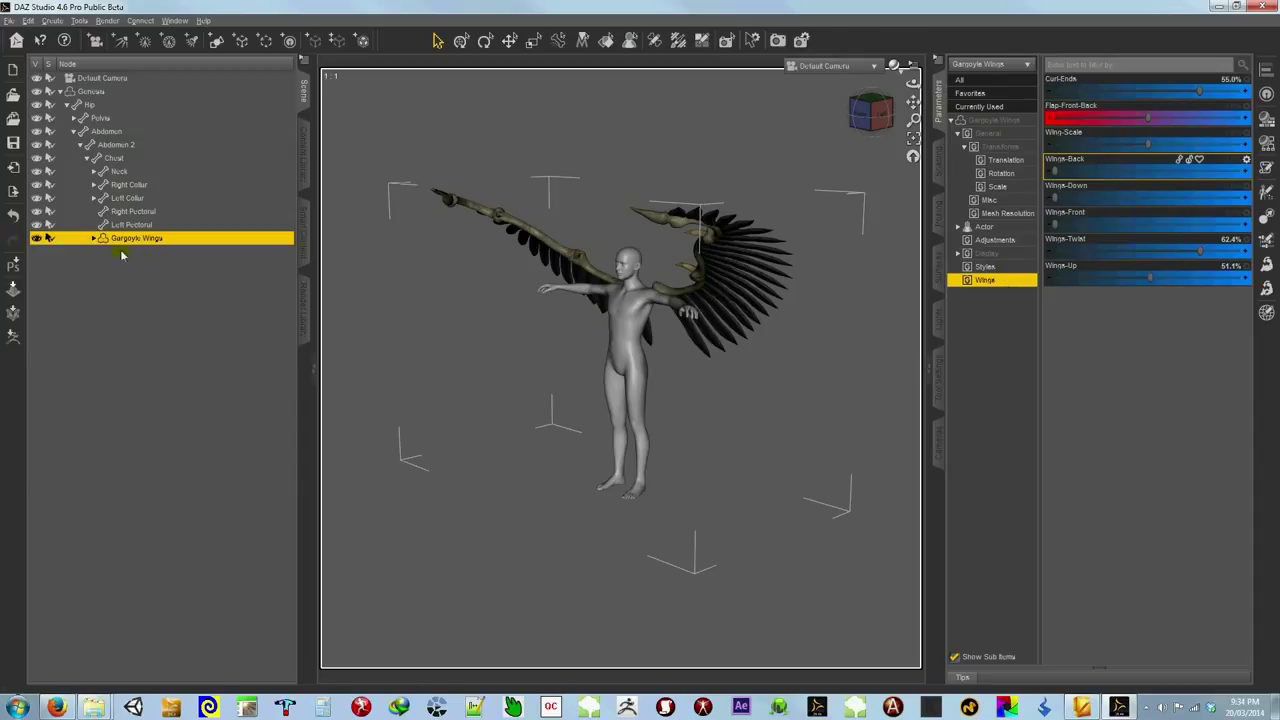
Step: Browse the feather and arm materials in the GargoyleWings Mats folder and the figures in the Preloaded folder
{"action": "left_click", "coordinate": [1081, 706]}
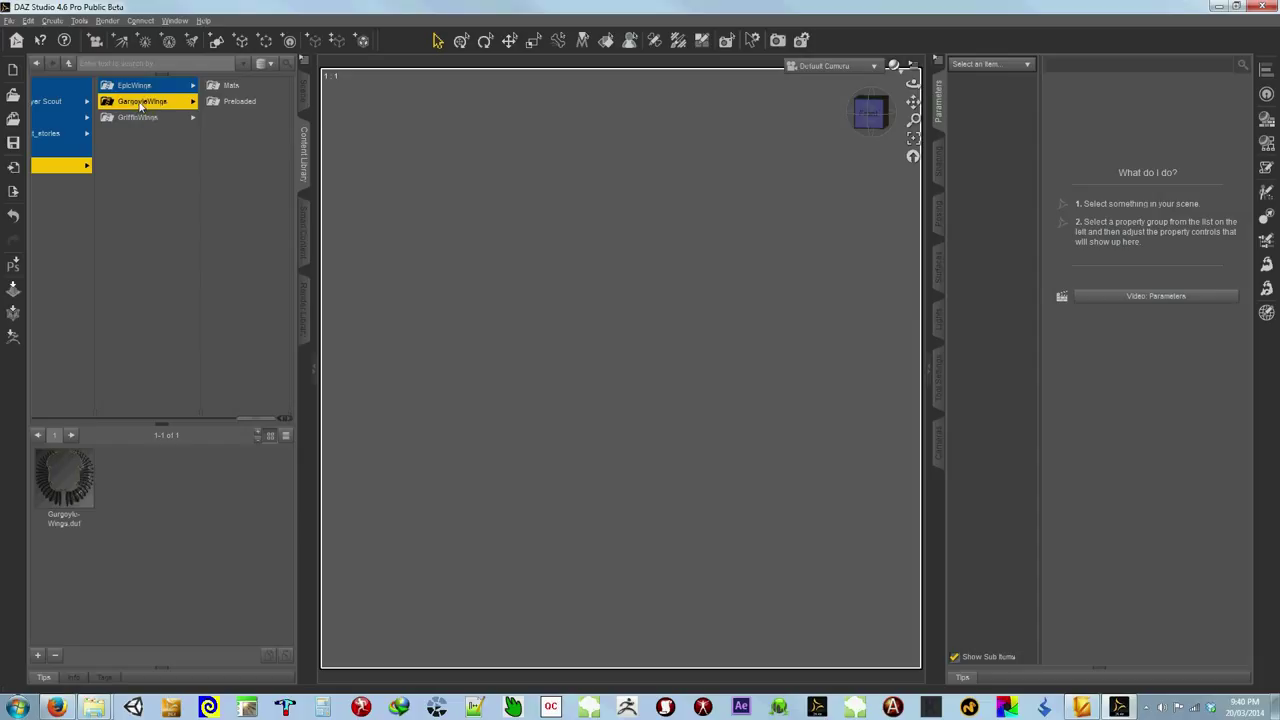
{"action": "left_click", "coordinate": [229, 86]}
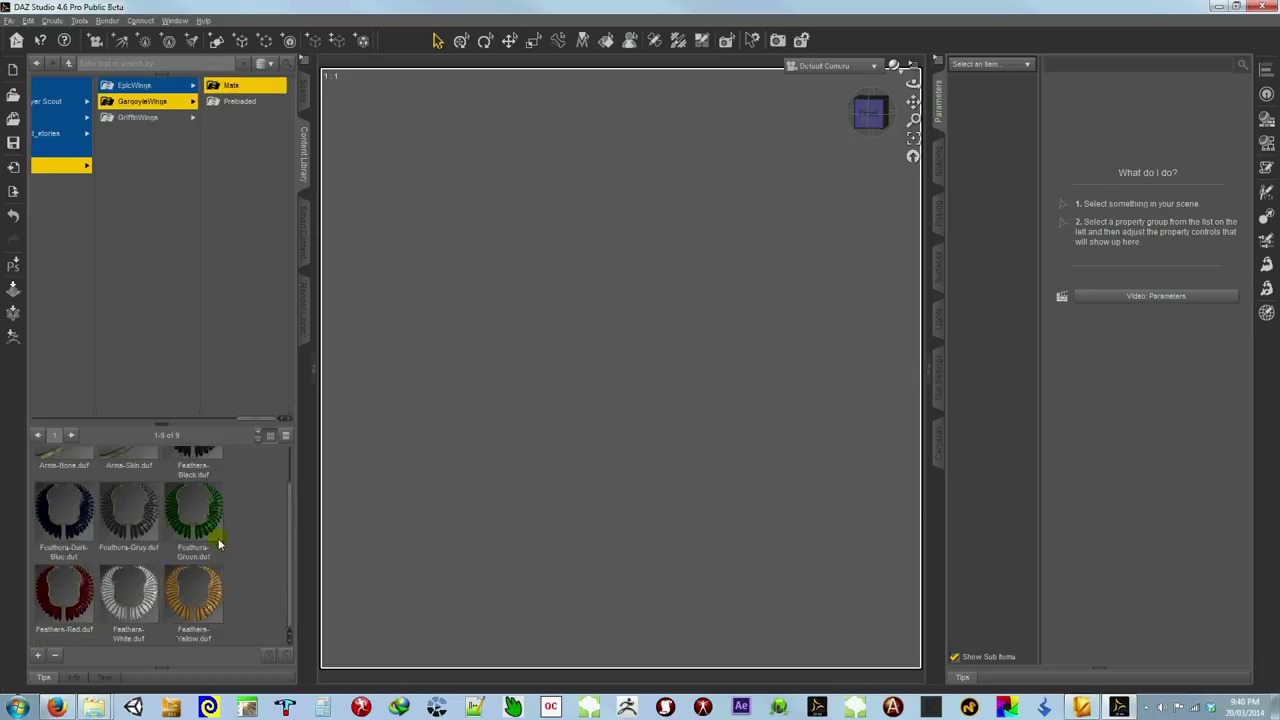
{"action": "left_click", "coordinate": [240, 102]}
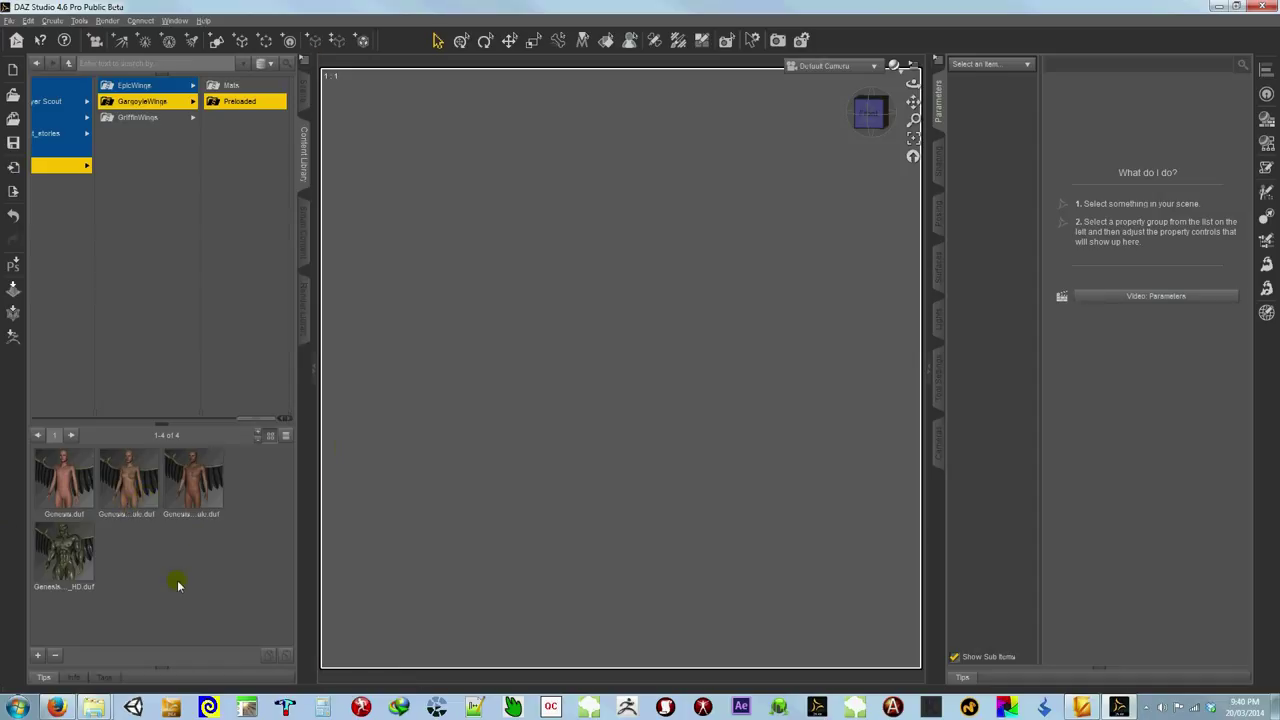
Step: Load the preloaded Genesis 2 Female with Gargoyle Wings into the empty scene and view it from the side
{"action": "mouse_move", "coordinate": [72, 562]}
{"action": "left_click", "coordinate": [130, 484]}
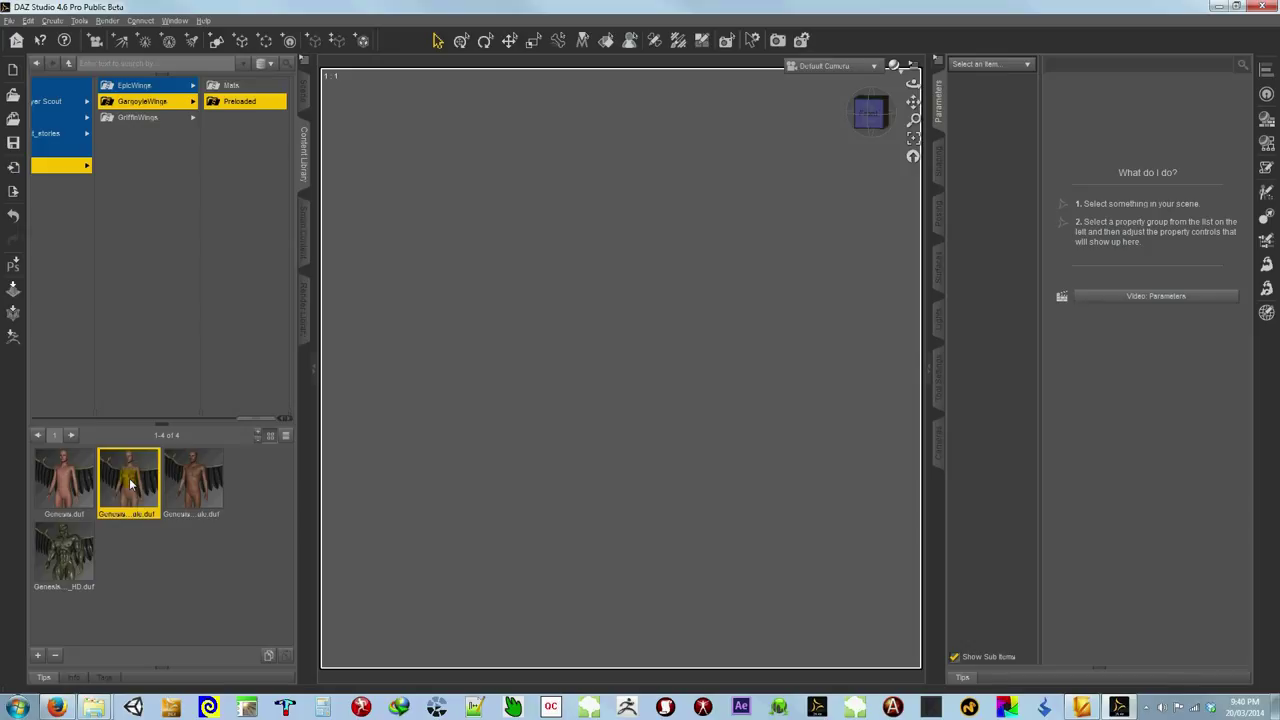
{"action": "double_click", "coordinate": [130, 484]}
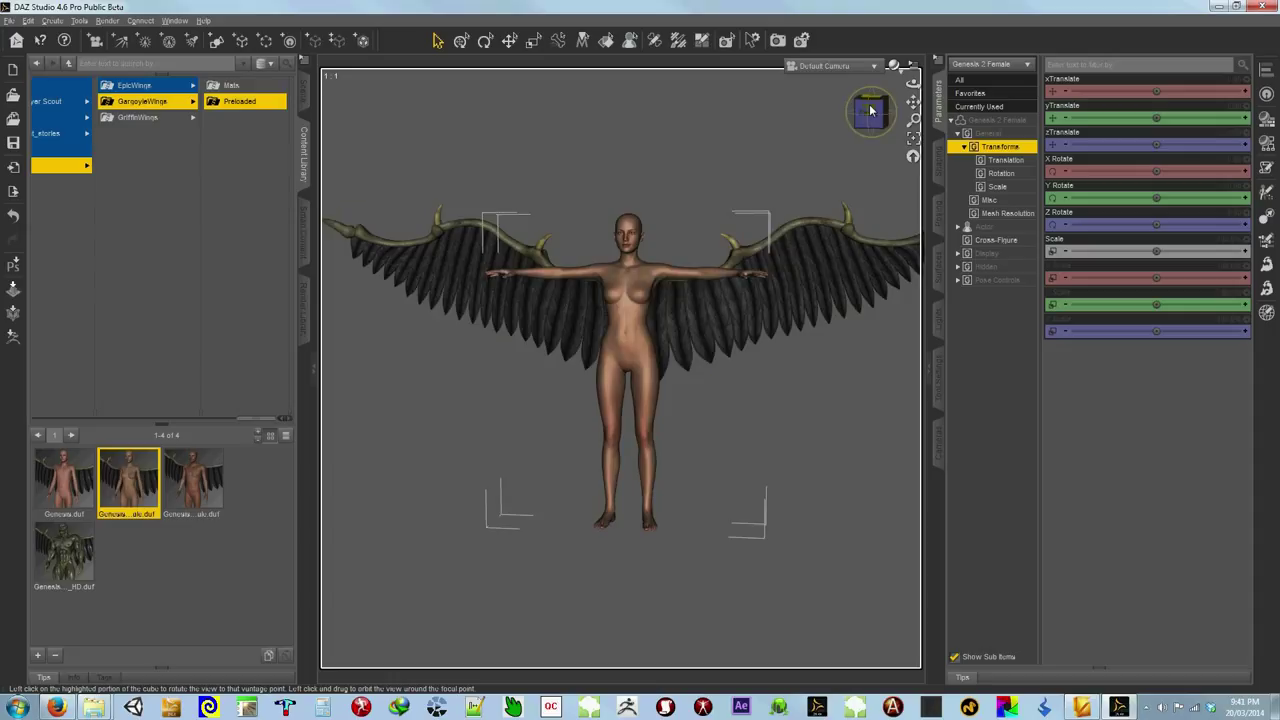
{"action": "mouse_move", "coordinate": [870, 110]}
{"action": "left_mouse_down"}
{"action": "mouse_move", "coordinate": [638, 343]}
{"action": "mouse_move", "coordinate": [687, 364]}
{"action": "left_mouse_up"}
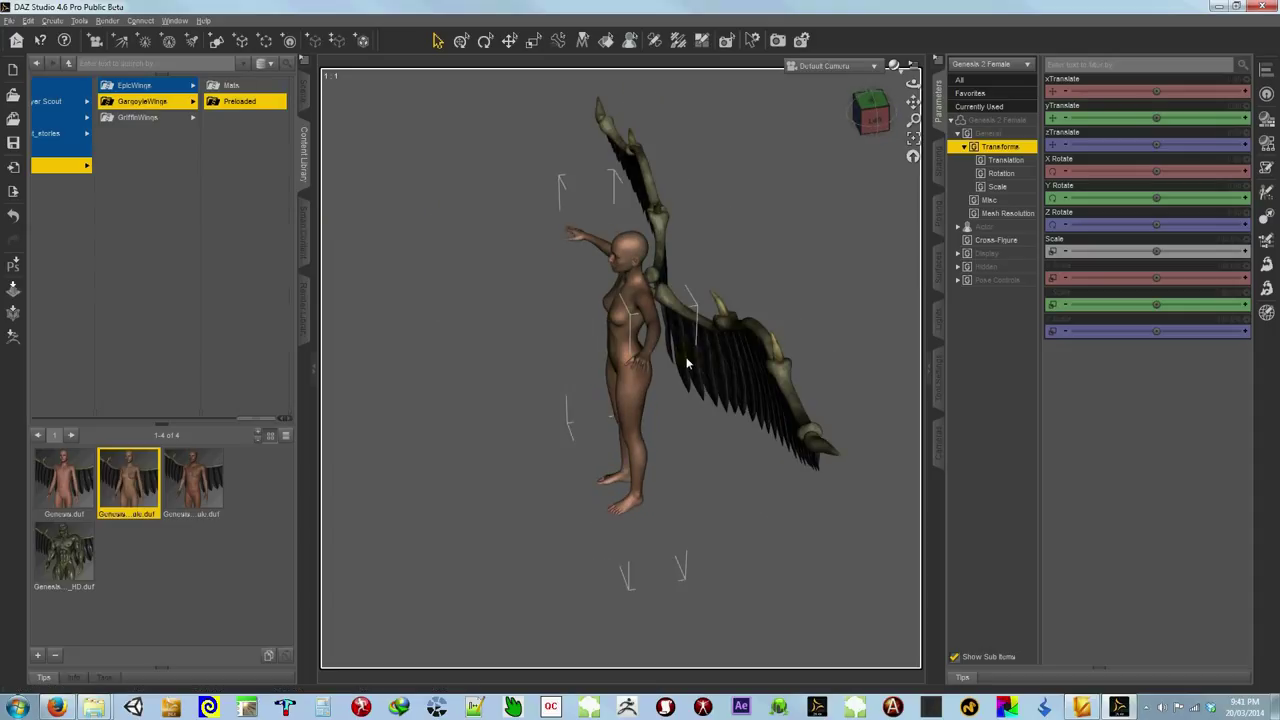
Step: Select the Gargoyle Wings and check the Genesis 2 Female fit among their Actor parameters, viewing the figure from the front
{"action": "left_click", "coordinate": [806, 276]}
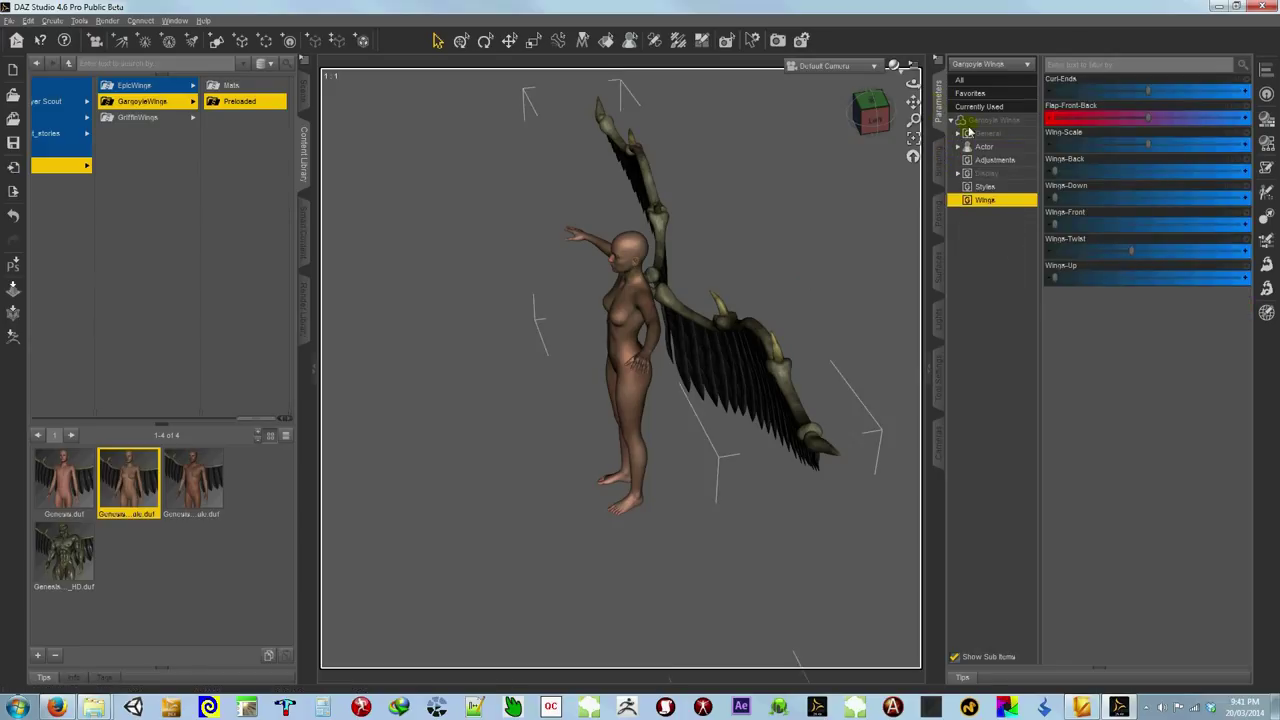
{"action": "left_click", "coordinate": [982, 146]}
{"action": "left_click", "coordinate": [1085, 107]}
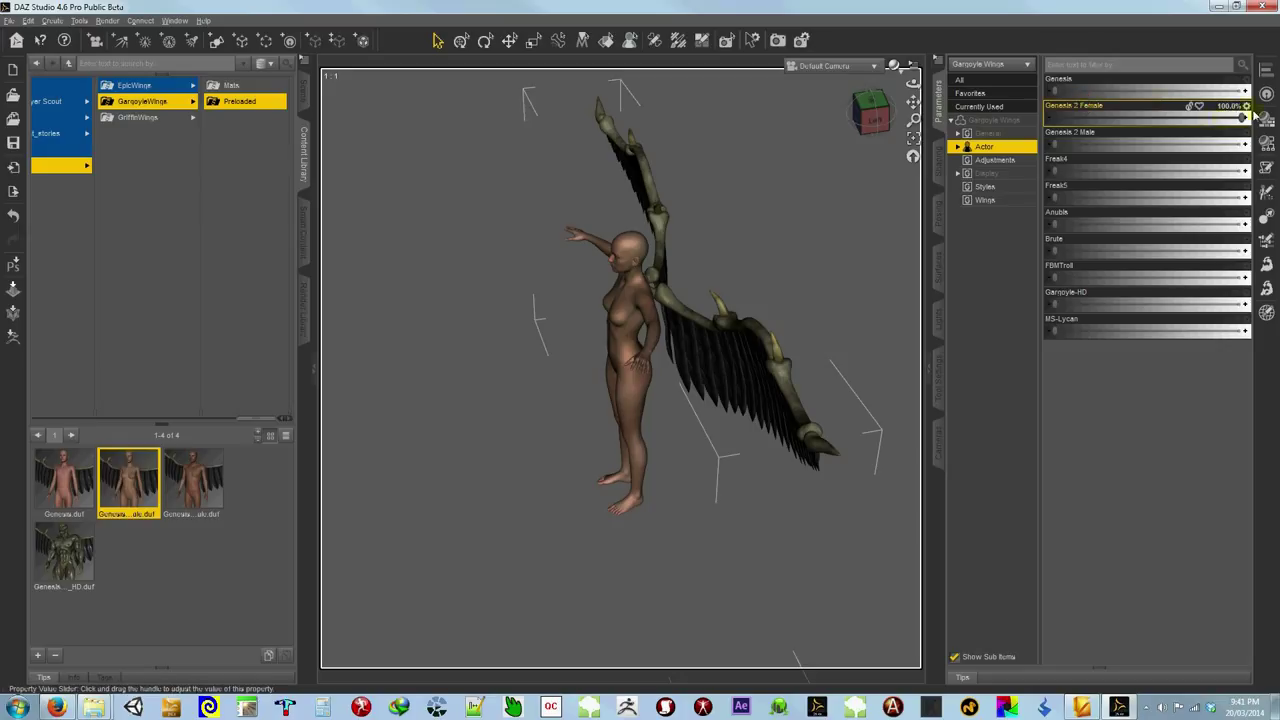
{"action": "left_click", "coordinate": [600, 358]}
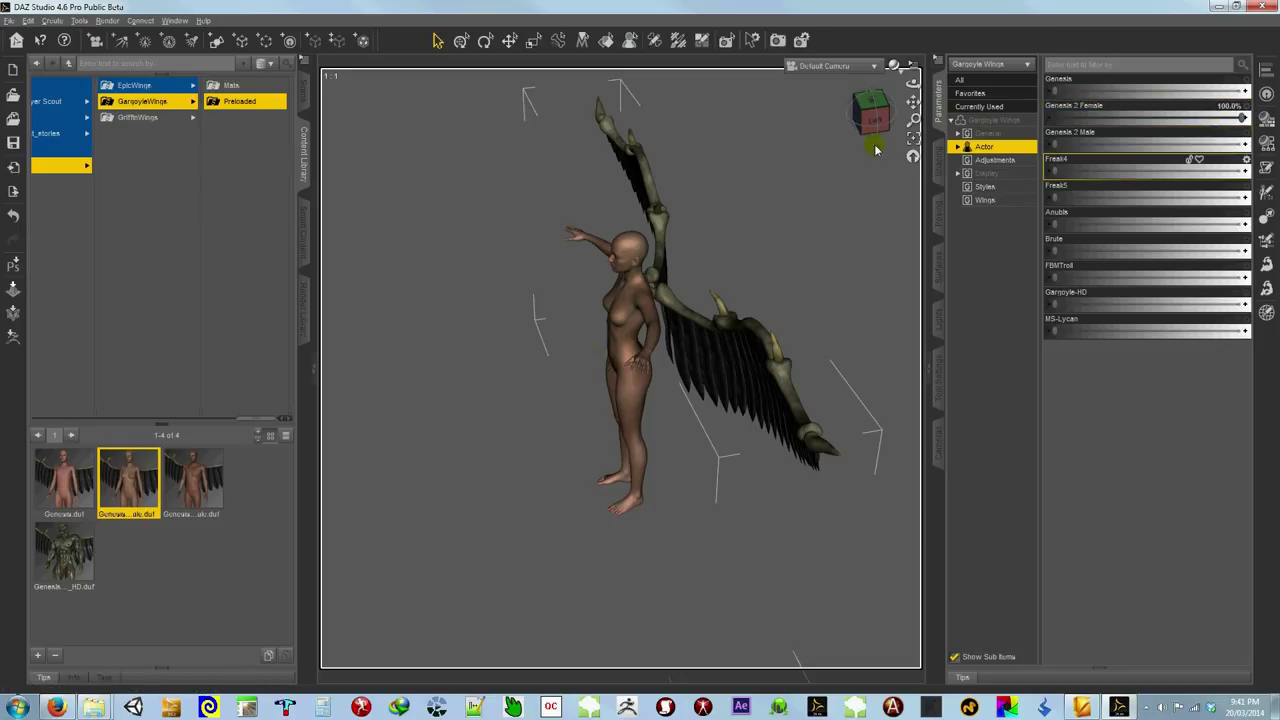
{"action": "left_click_drag", "start_coordinate": [872, 124], "coordinate": [87, 680]}
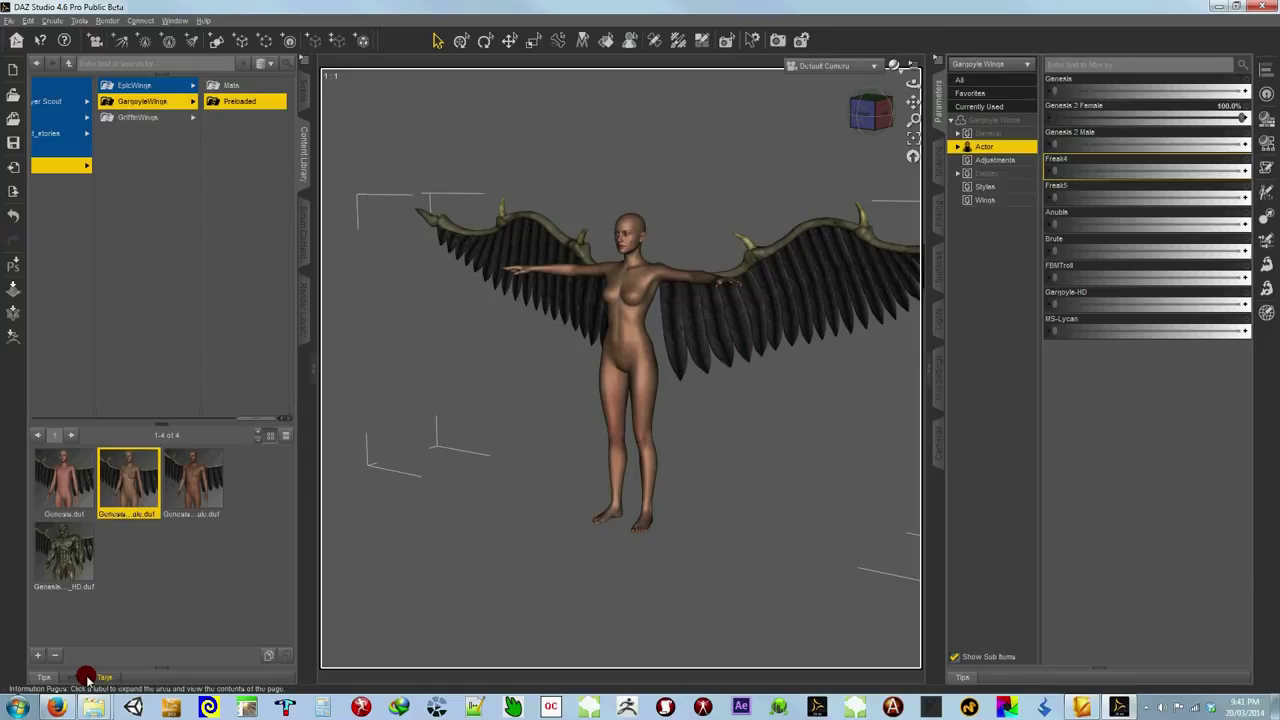
Step: Show the GargoyleWings Mats presets and select a feather on the female figure's wings
{"action": "left_click", "coordinate": [65, 555]}
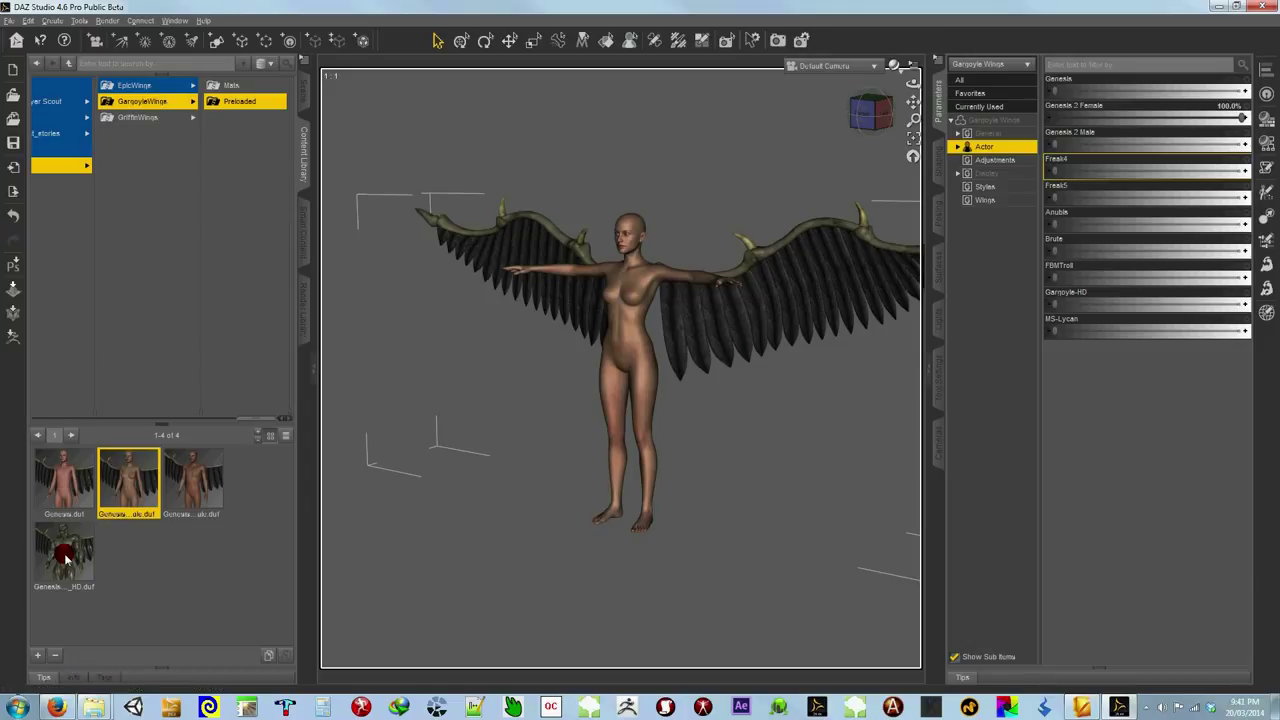
{"action": "left_click", "coordinate": [231, 85]}
{"action": "left_click", "coordinate": [685, 260]}
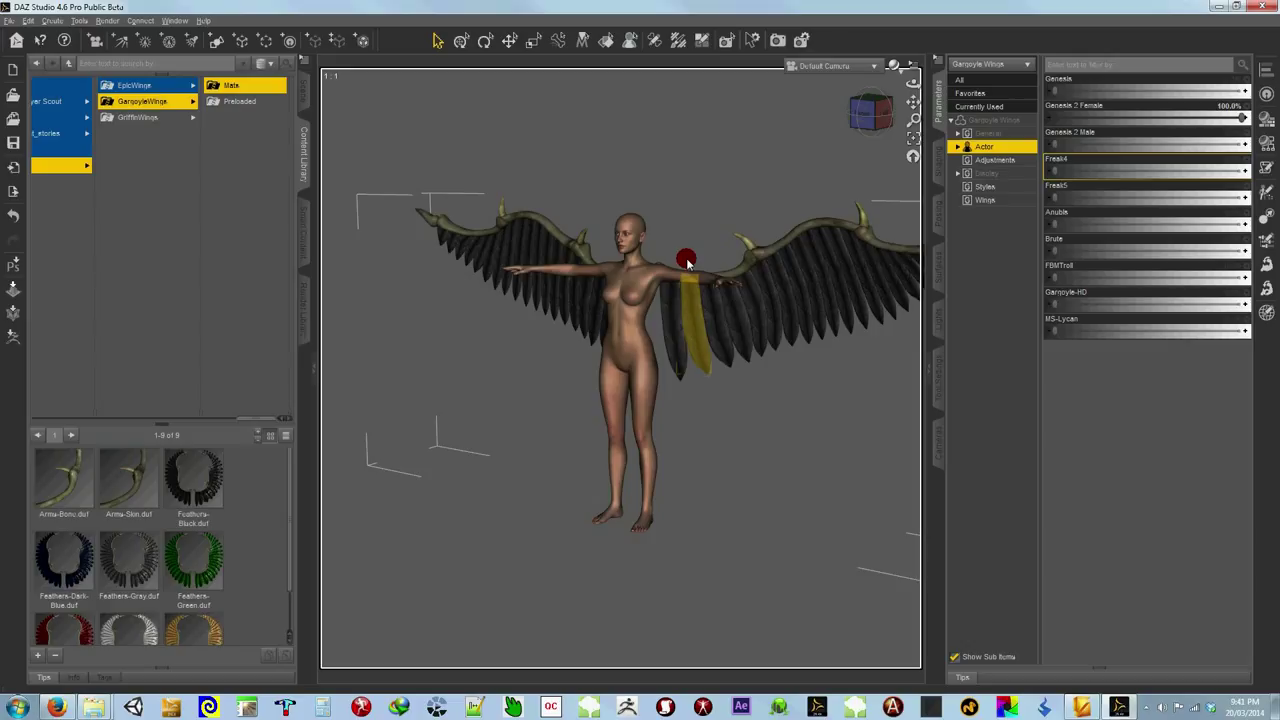
{"action": "left_click", "coordinate": [737, 328]}
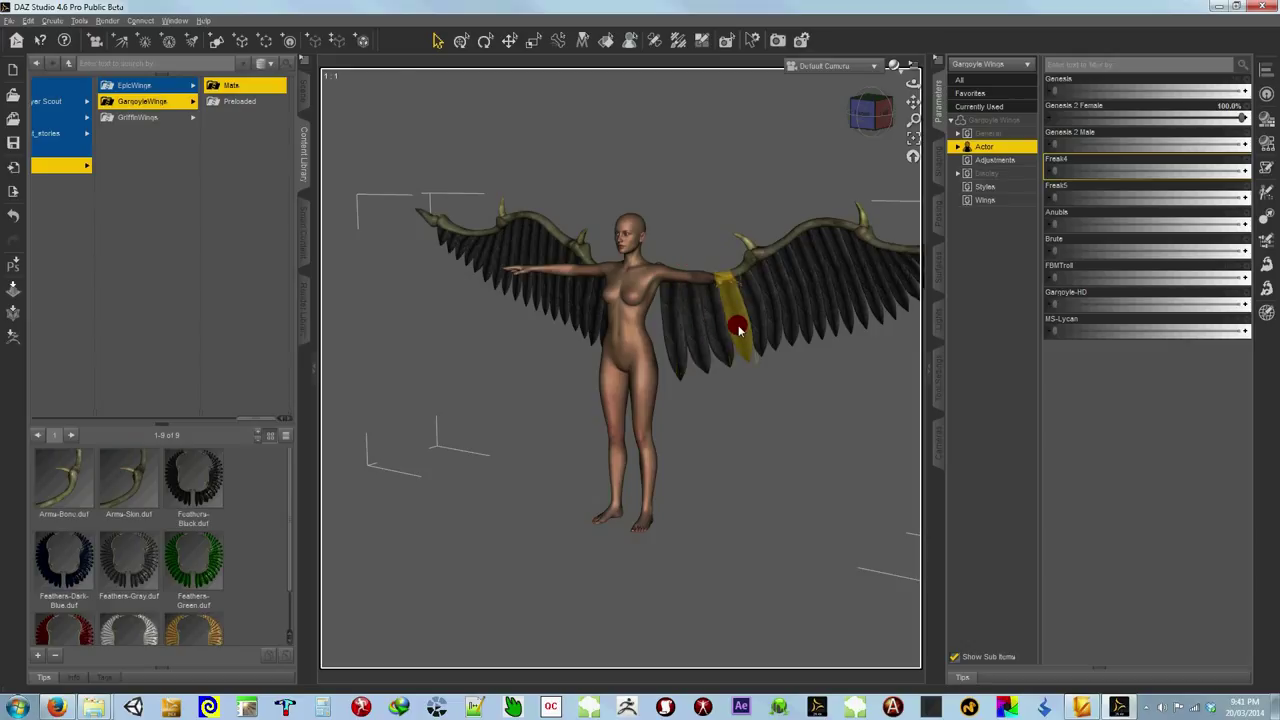
{"action": "left_click", "coordinate": [288, 497]}
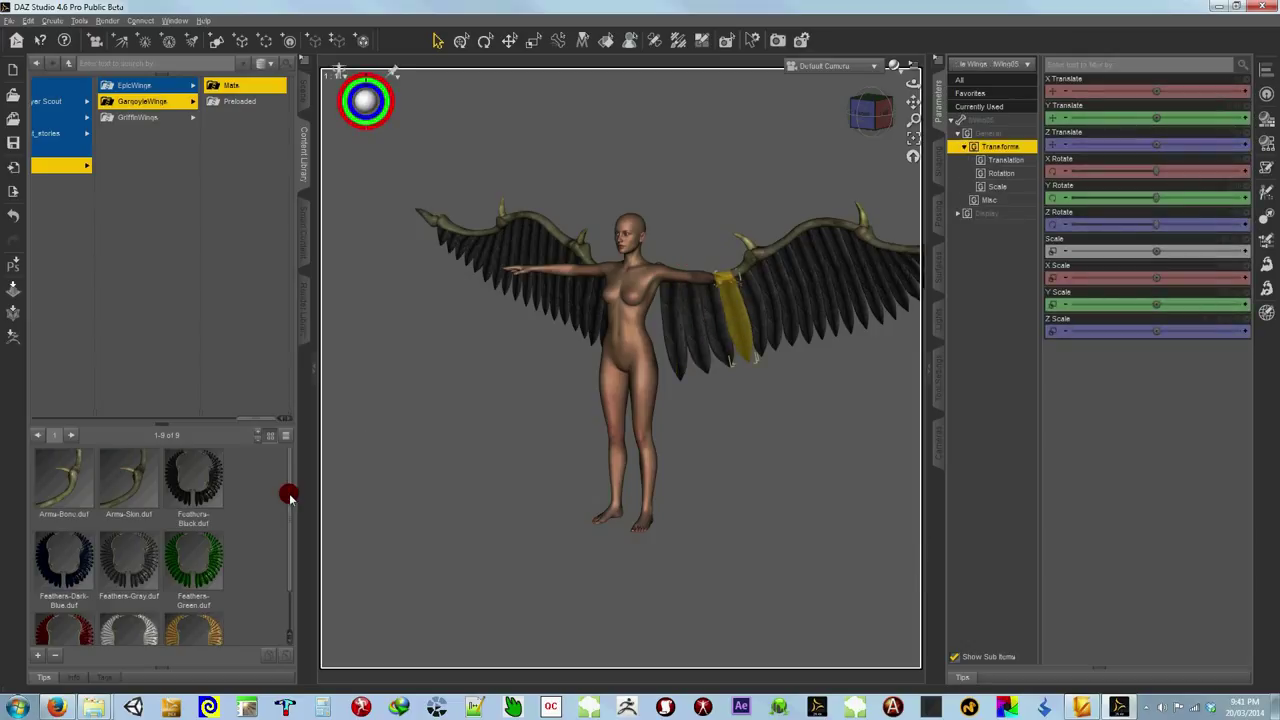
Step: Try the dark blue, gray, green, red, white and yellow feather materials on the wings
{"action": "left_click_drag", "start_coordinate": [56, 568], "coordinate": [167, 547]}
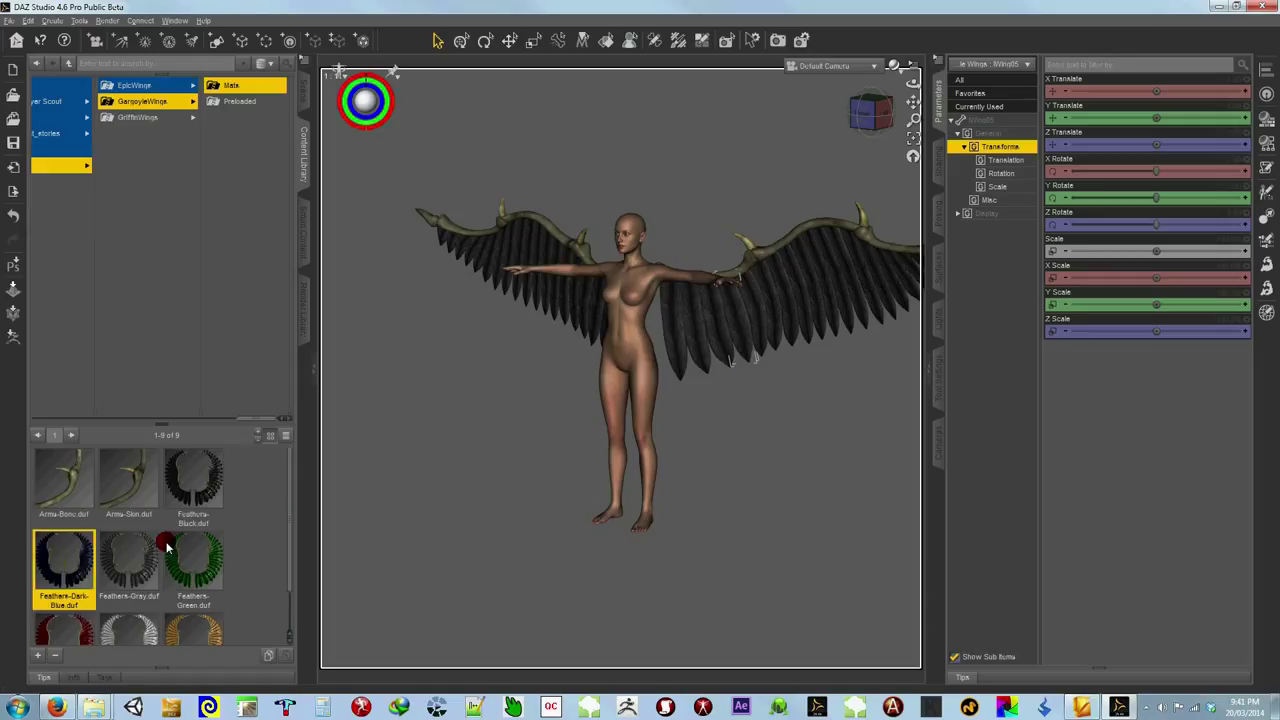
{"action": "left_click", "coordinate": [131, 567]}
{"action": "left_click", "coordinate": [197, 564]}
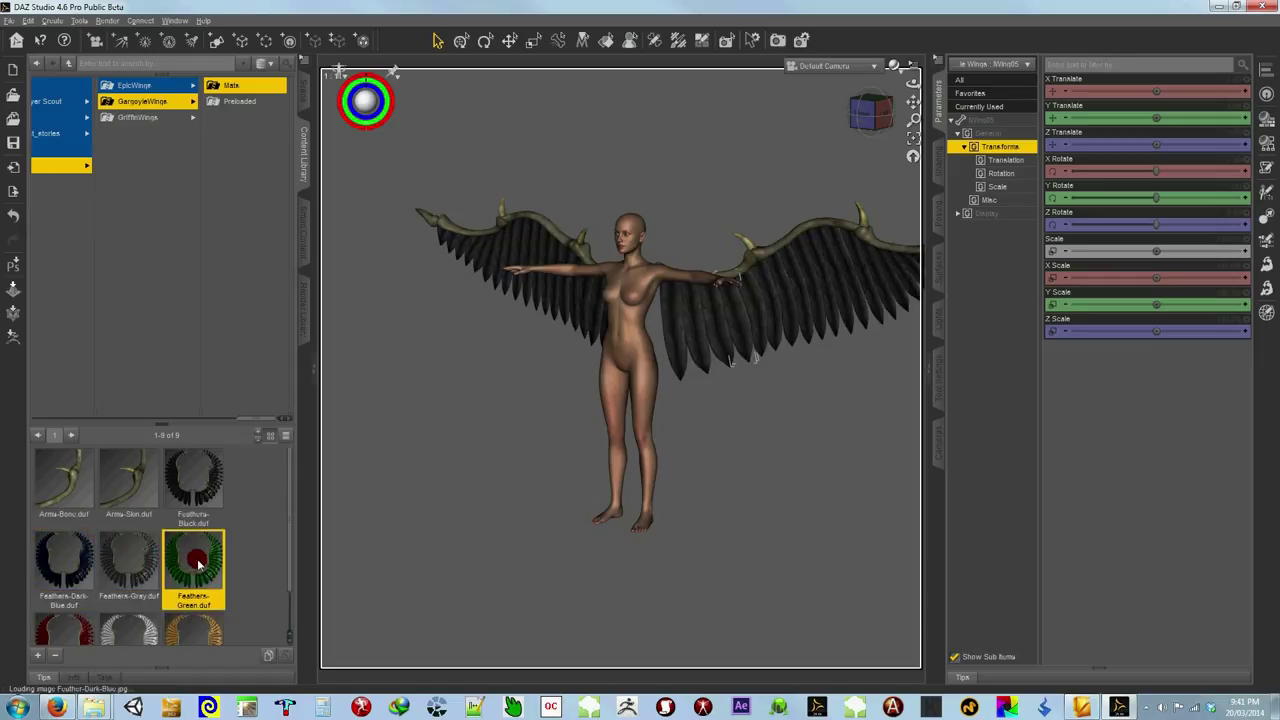
{"action": "left_click", "coordinate": [64, 630]}
{"action": "left_click", "coordinate": [136, 626]}
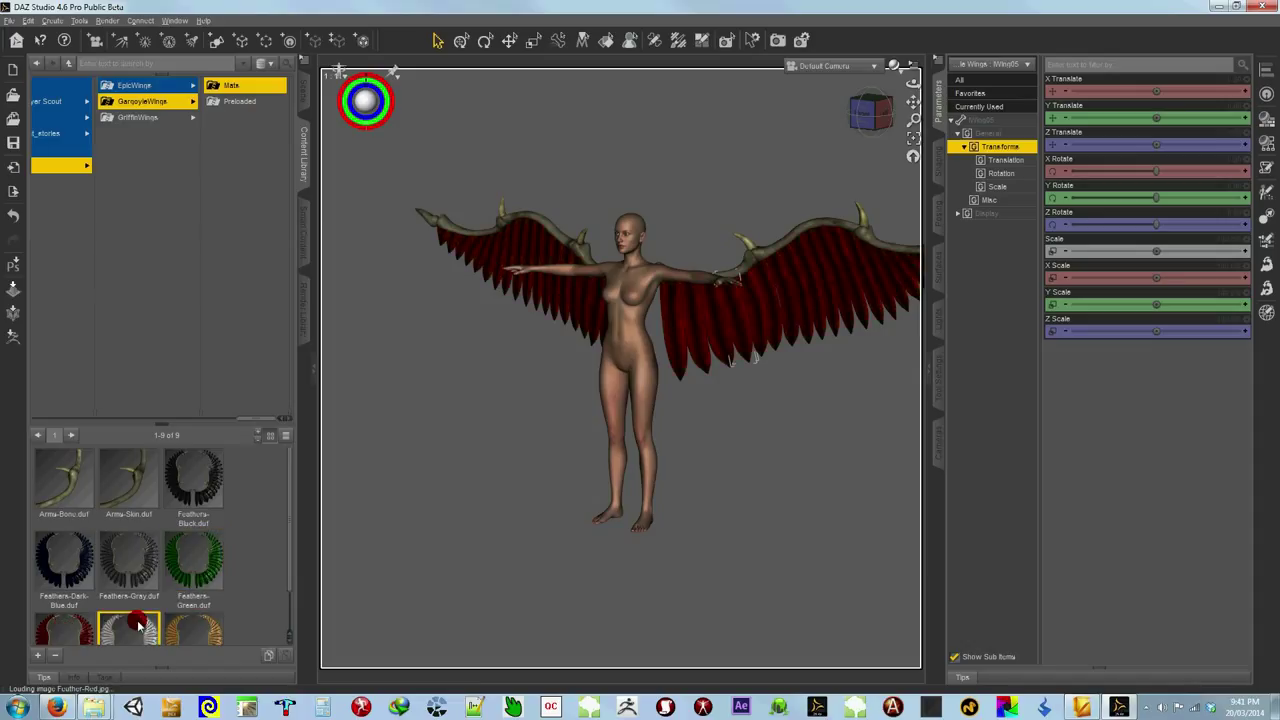
{"action": "left_click", "coordinate": [193, 628]}
Step: Apply Feathers-Black to the wings, and try Arms-Bone before applying Arms-Skin to the wing arms
{"action": "left_click", "coordinate": [193, 490]}
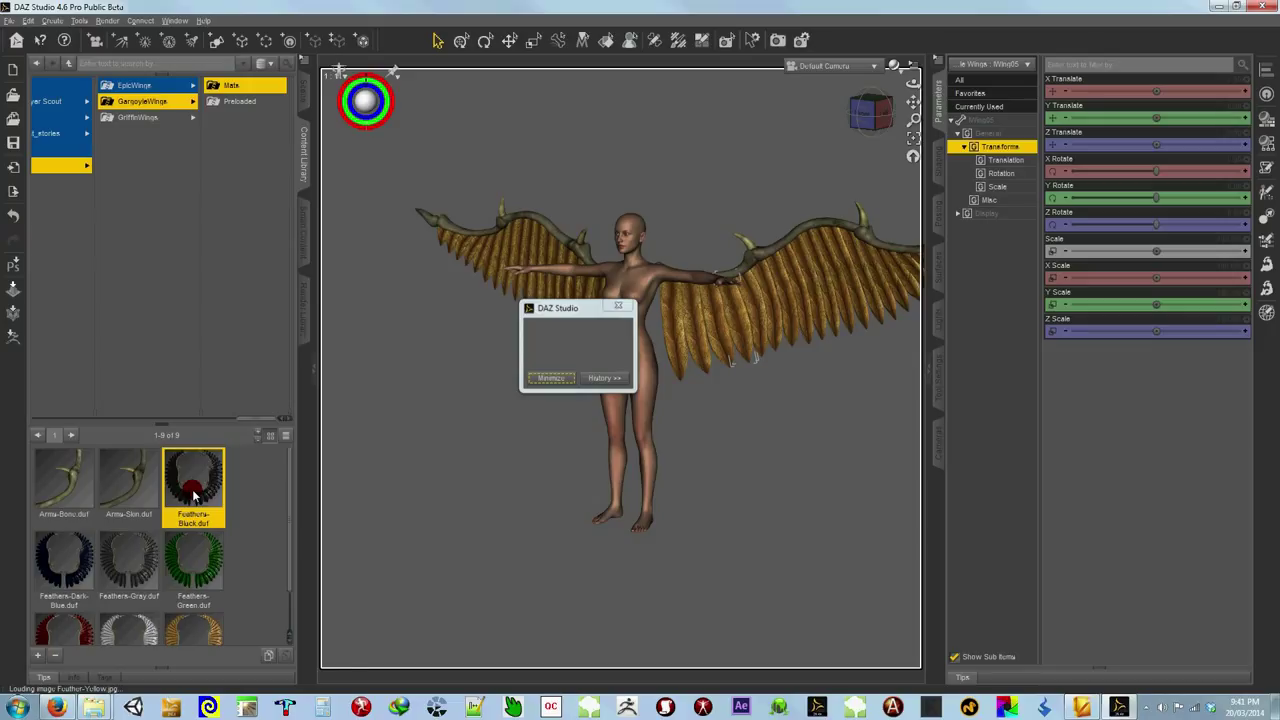
{"action": "left_click", "coordinate": [60, 485]}
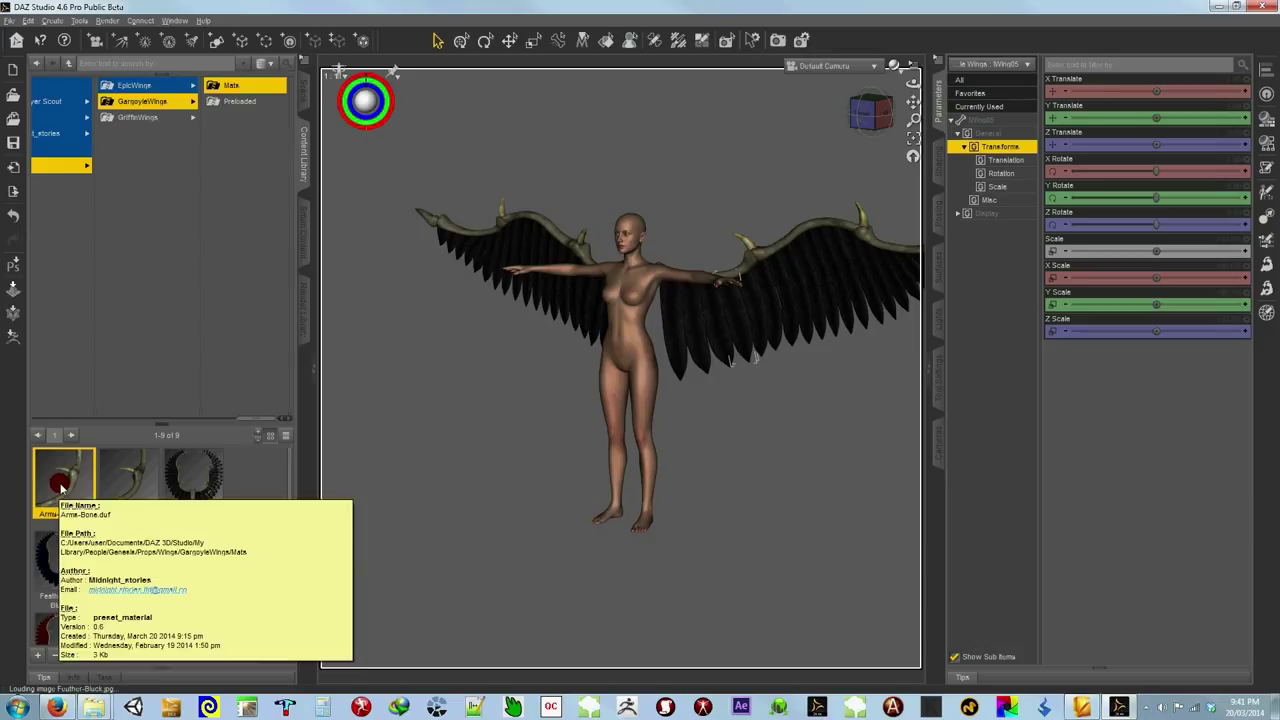
{"action": "double_click", "coordinate": [124, 486]}
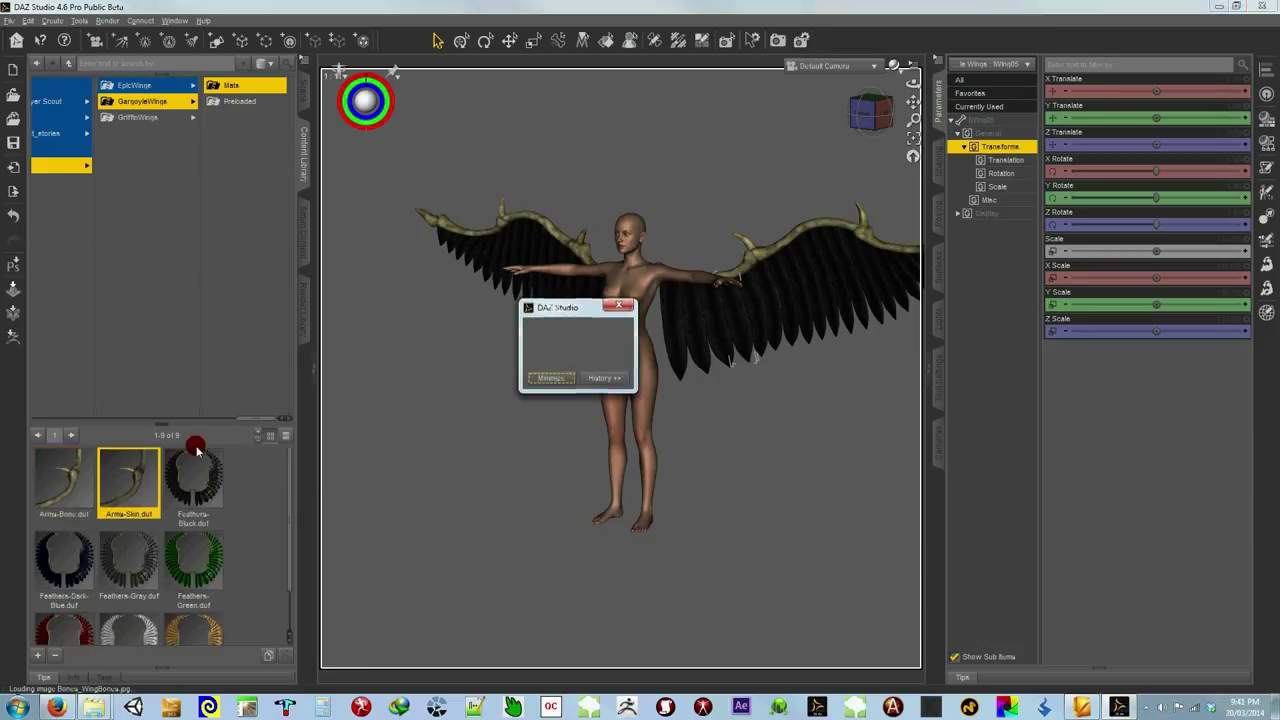
Step: Examine the black-feathered wings and their skin arms from the side of the female figure
{"action": "left_click_drag", "start_coordinate": [760, 257], "coordinate": [643, 347]}
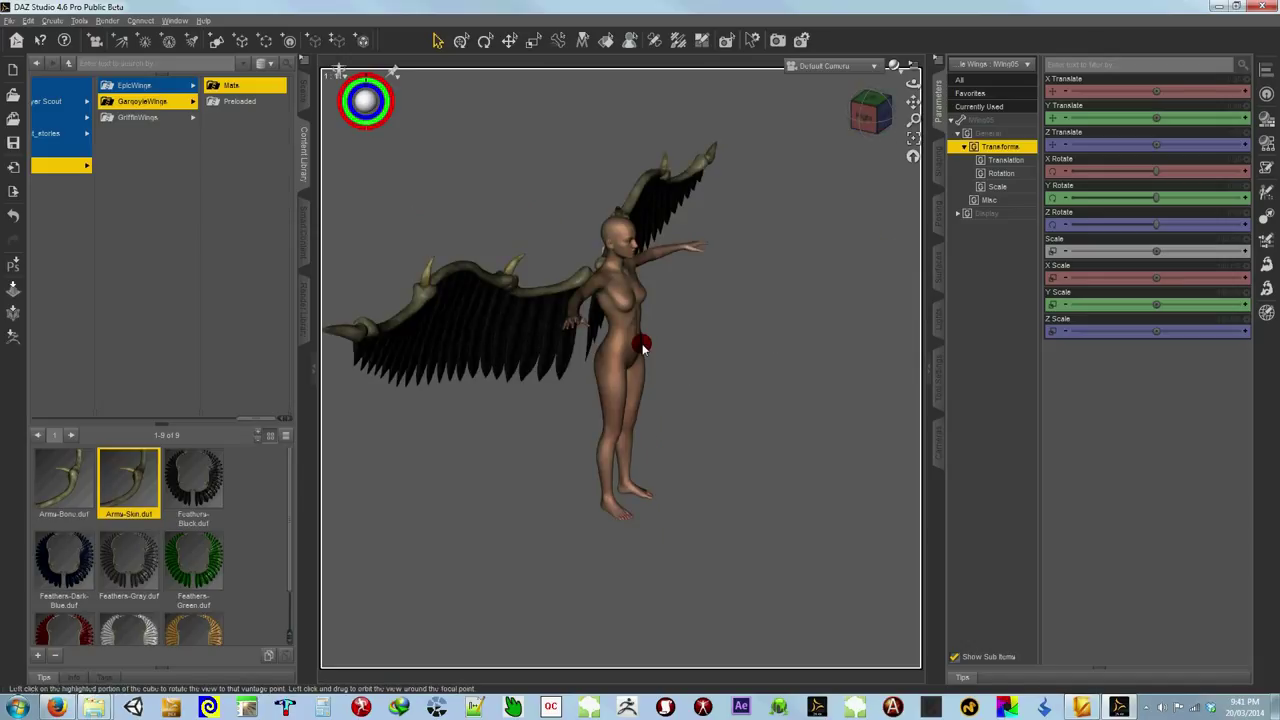
{"action": "left_click_drag", "start_coordinate": [643, 347], "coordinate": [638, 342]}
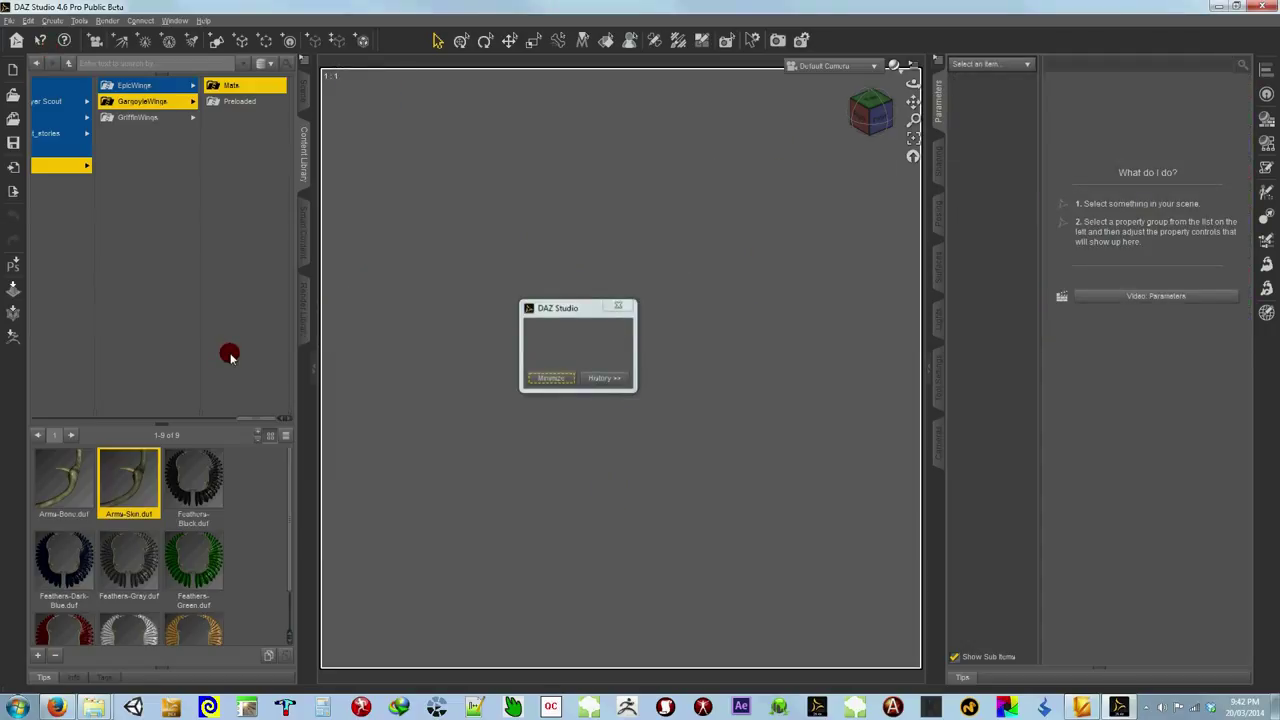
Step: Delete the plain Genesis figure and load the Genesis HD gargoyle figure from the GargoyleWings Preloaded presets
{"action": "left_click", "coordinate": [239, 102]}
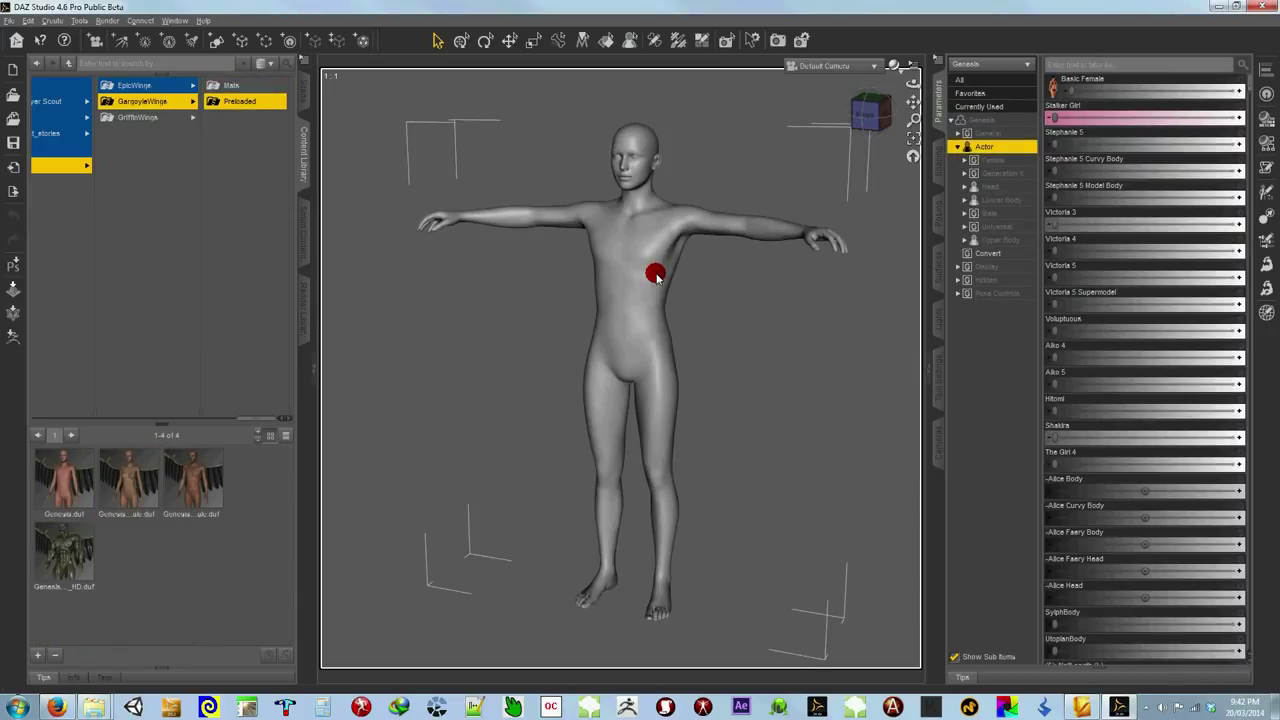
{"action": "left_click", "coordinate": [628, 278]}
{"action": "key", "text": "Delete"}
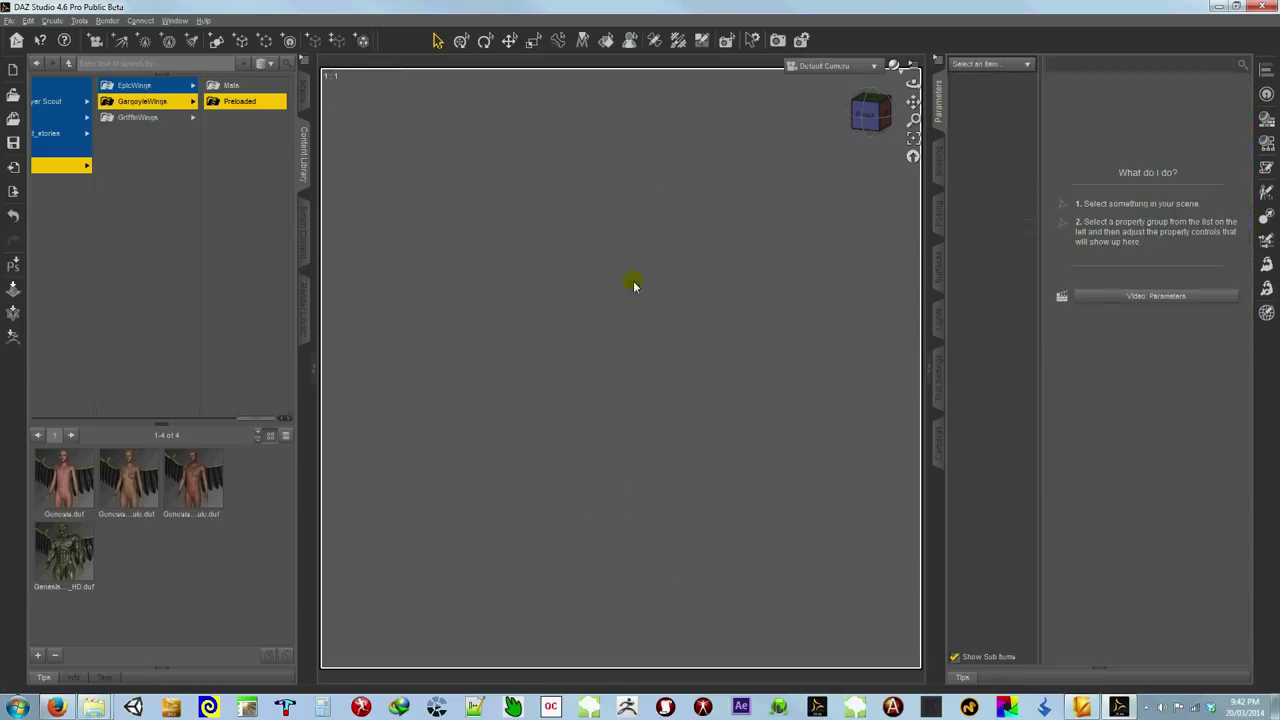
{"action": "double_click", "coordinate": [63, 566]}
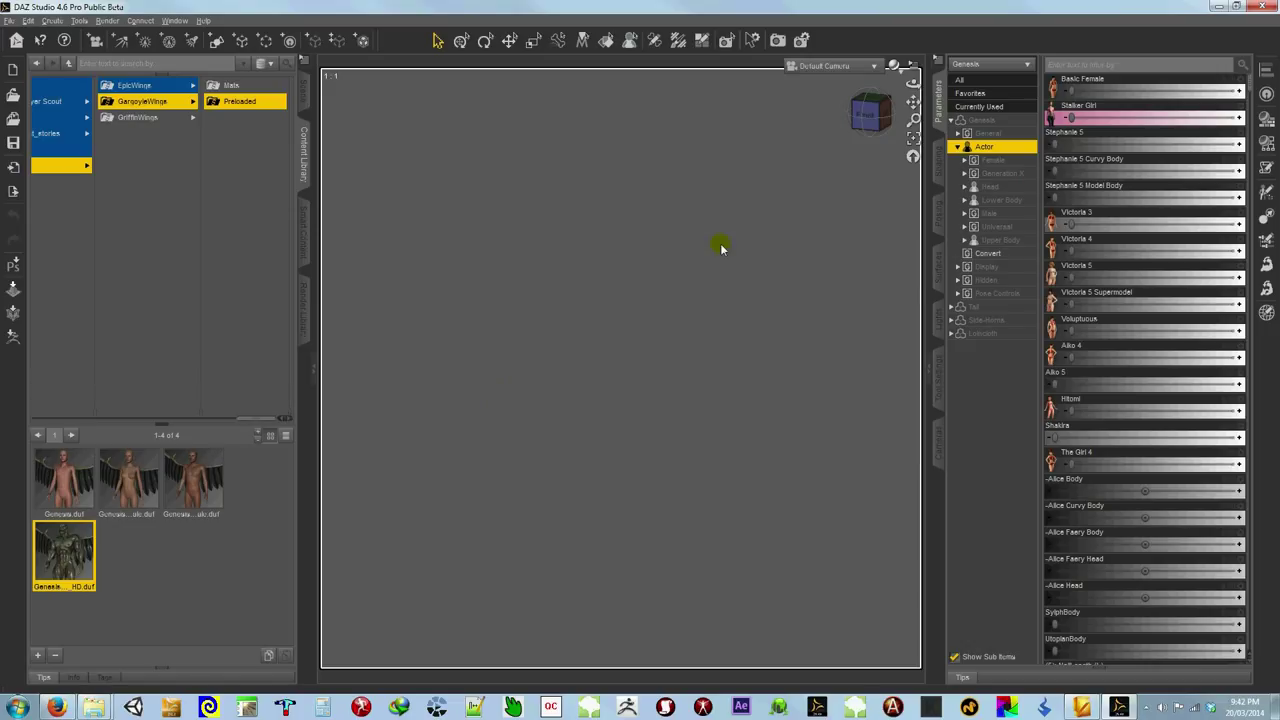
Step: Select the Gargoyle Wings on the HD gargoyle and check the Gargoyle-HD fit among their Actor parameters from behind and the side
{"action": "left_click", "coordinate": [860, 107]}
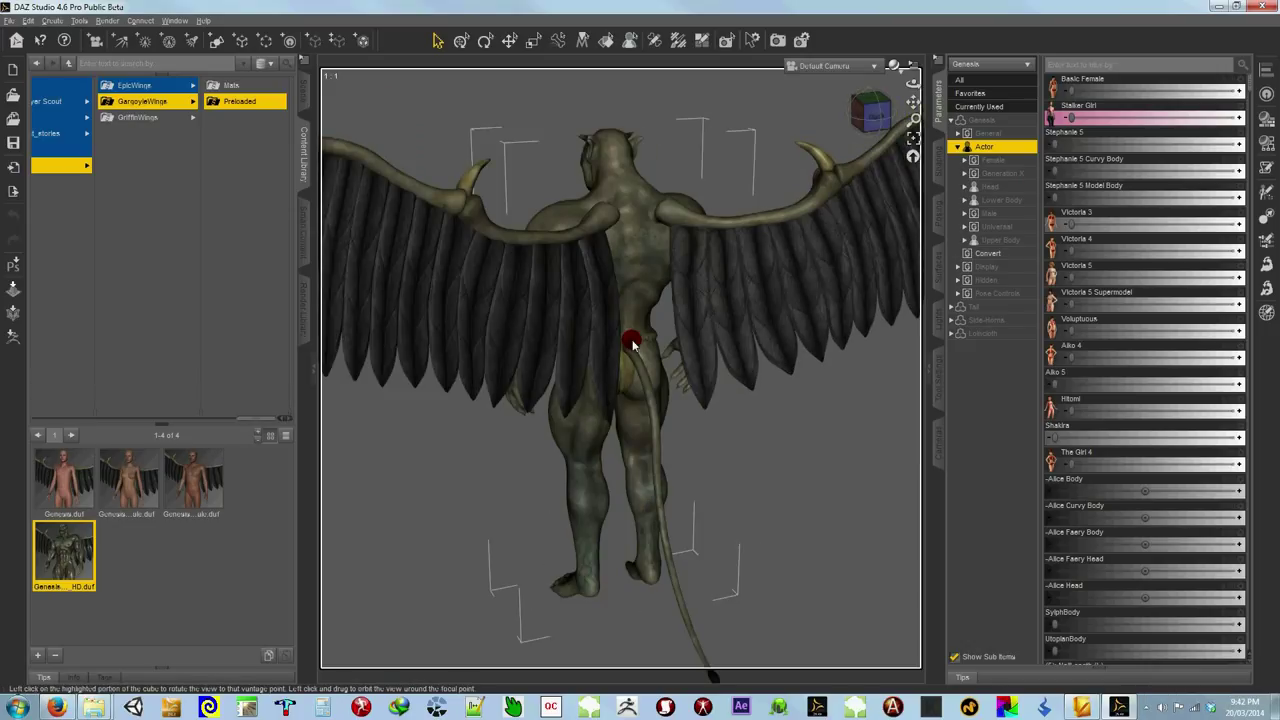
{"action": "left_click", "coordinate": [833, 184]}
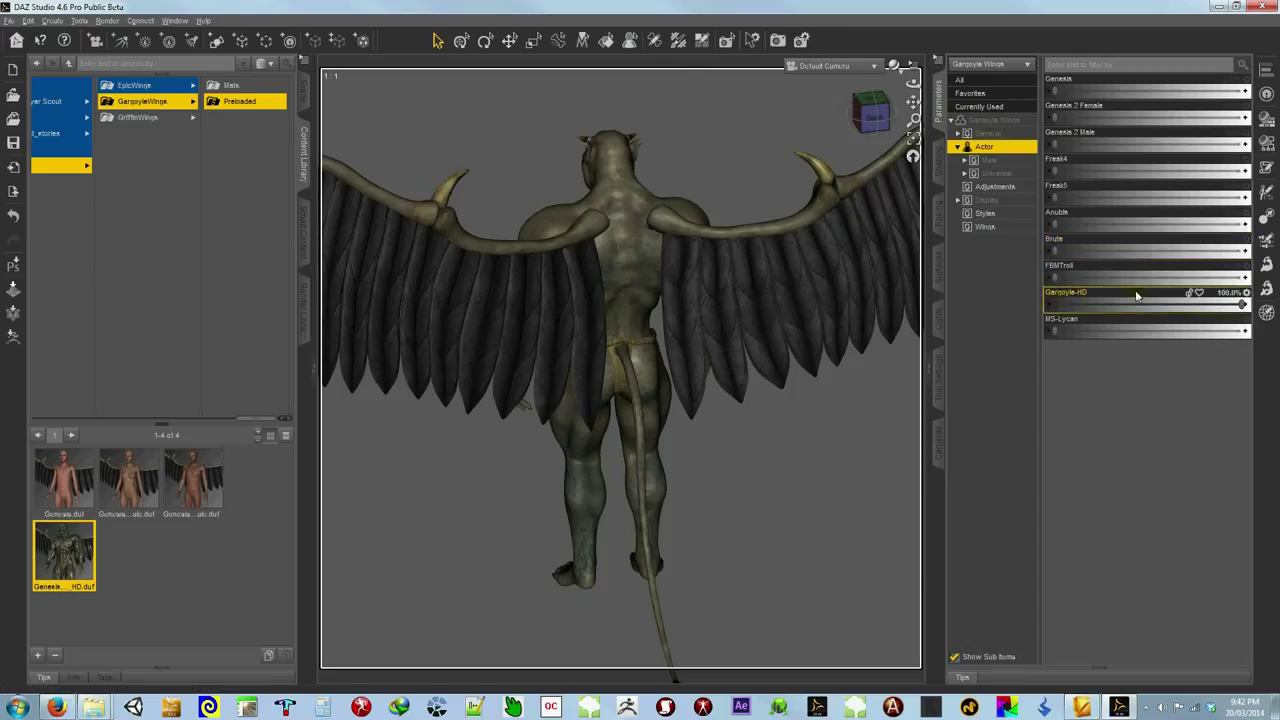
{"action": "mouse_move", "coordinate": [870, 112]}
{"action": "left_mouse_down"}
{"action": "mouse_move", "coordinate": [678, 346]}
{"action": "mouse_move", "coordinate": [644, 360]}
{"action": "mouse_move", "coordinate": [629, 165]}
{"action": "mouse_move", "coordinate": [639, 338]}
{"action": "mouse_move", "coordinate": [342, 113]}
{"action": "left_mouse_up"}
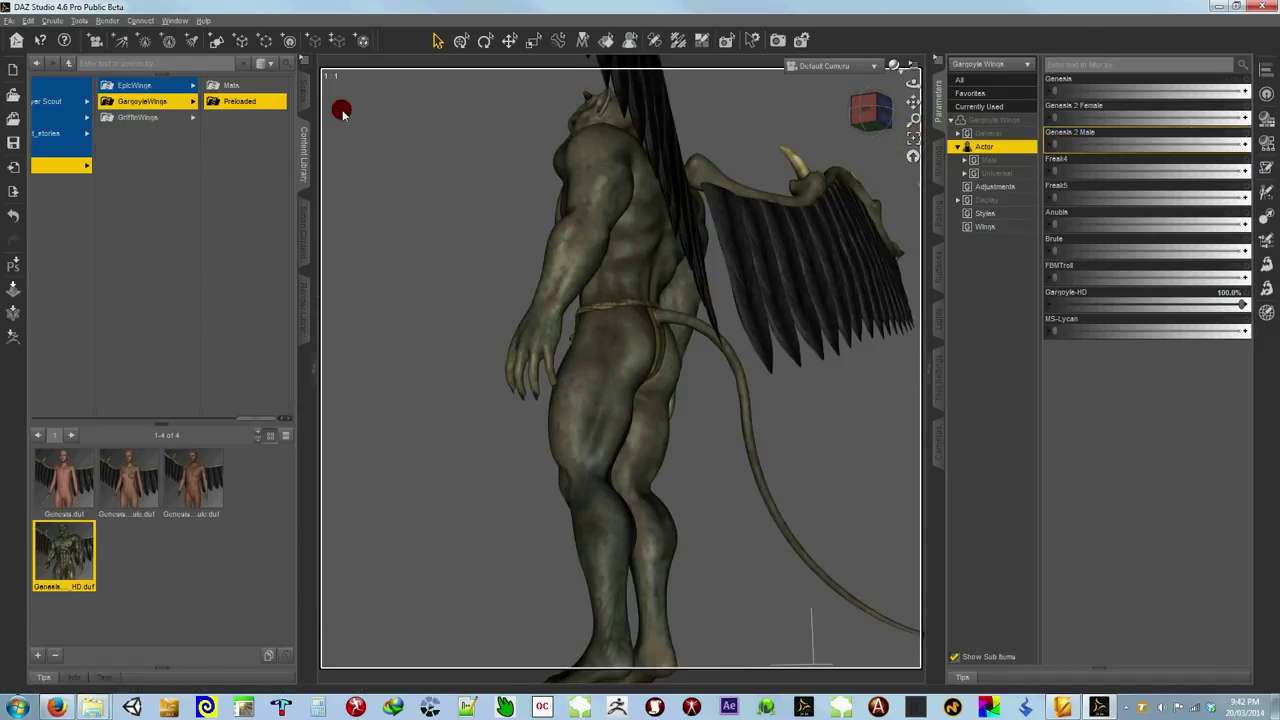
Step: Select the scene items from Gargoyle Wings through Loincloth, hide the Loincloth, and view the gargoyle from behind and the front
{"action": "left_click", "coordinate": [302, 92]}
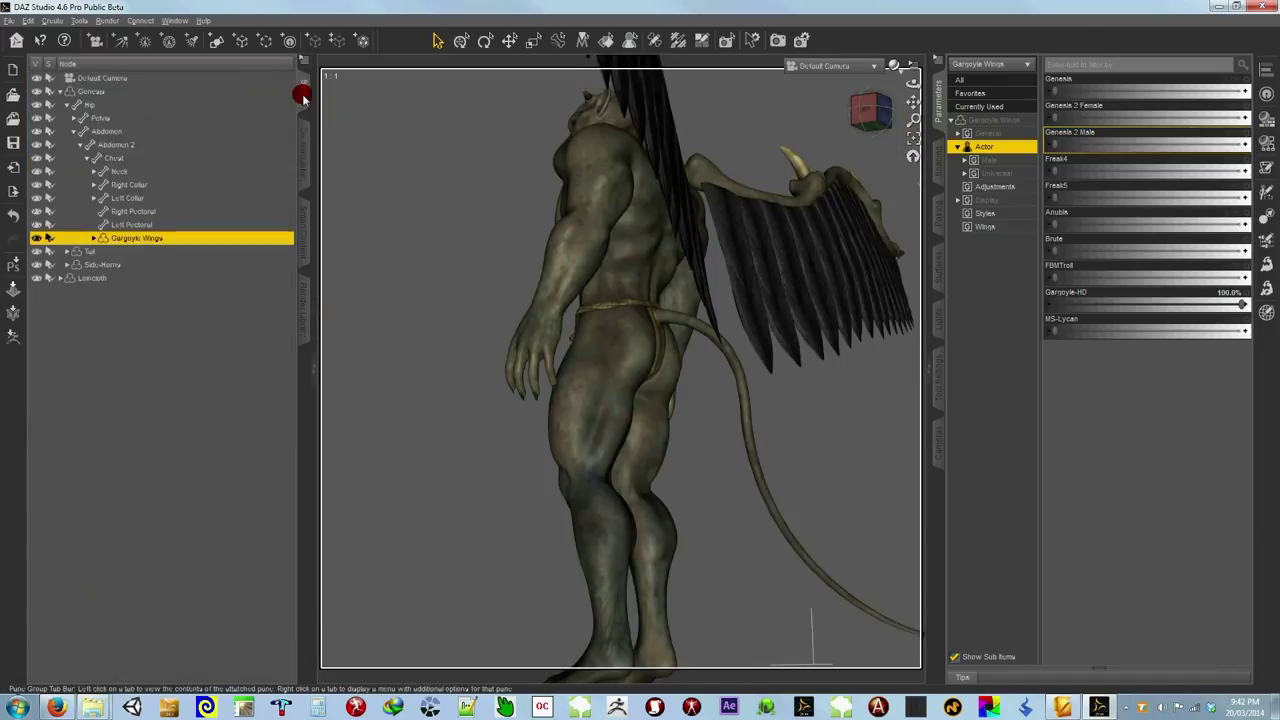
{"action": "left_click", "coordinate": [56, 276], "text": "shift"}
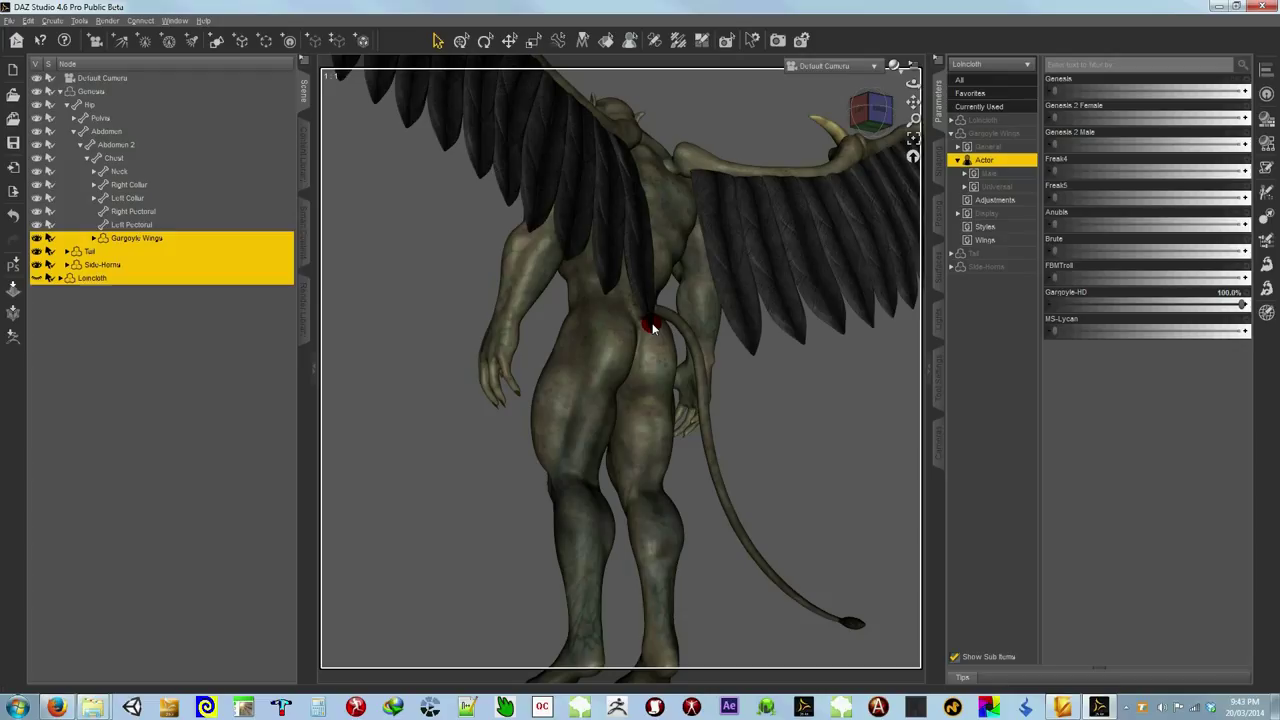
{"action": "left_click_drag", "start_coordinate": [651, 327], "coordinate": [714, 230]}
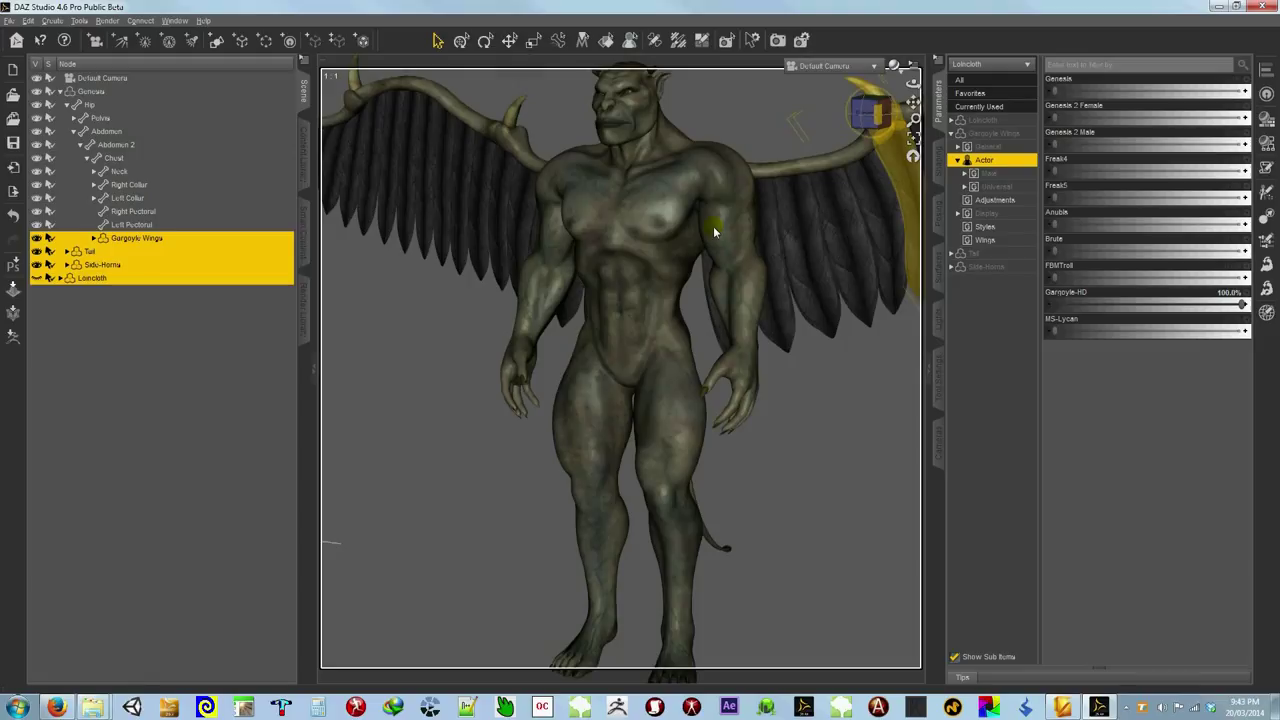
{"action": "left_click_drag", "start_coordinate": [913, 119], "coordinate": [894, 160]}
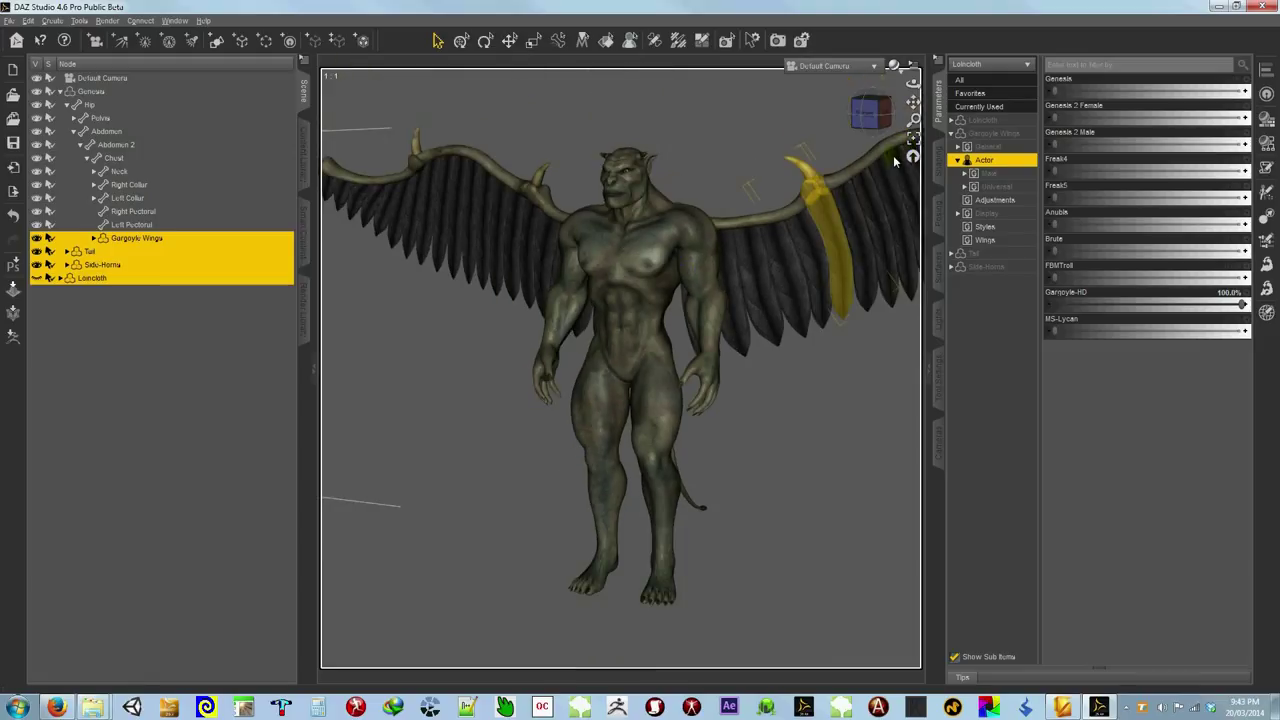
{"action": "left_click_drag", "start_coordinate": [868, 115], "coordinate": [652, 334]}
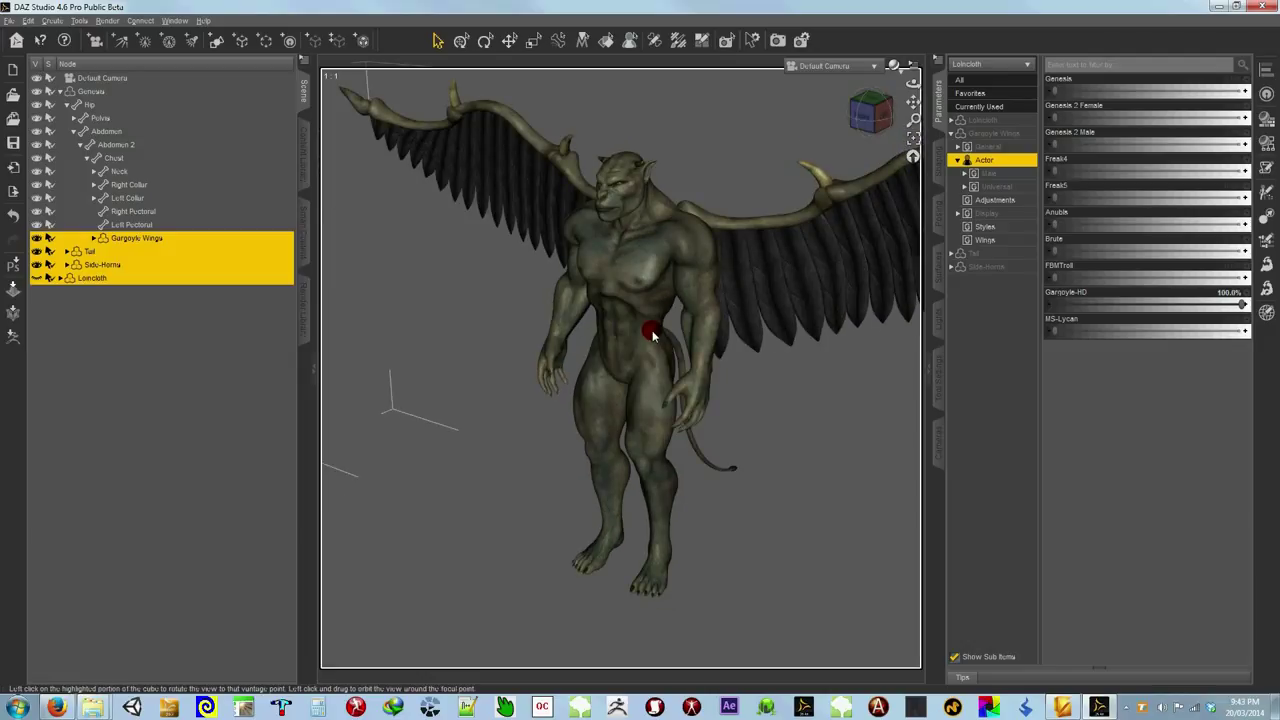
{"action": "left_click_drag", "start_coordinate": [652, 334], "coordinate": [685, 167]}
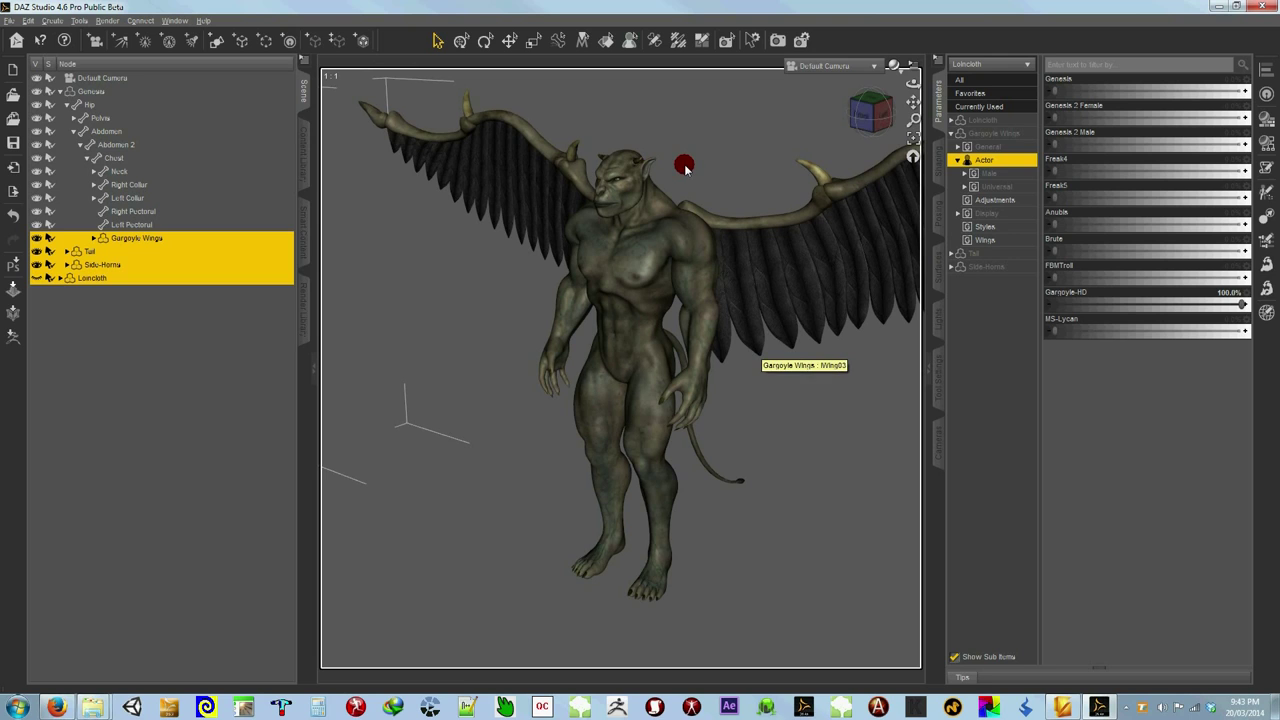